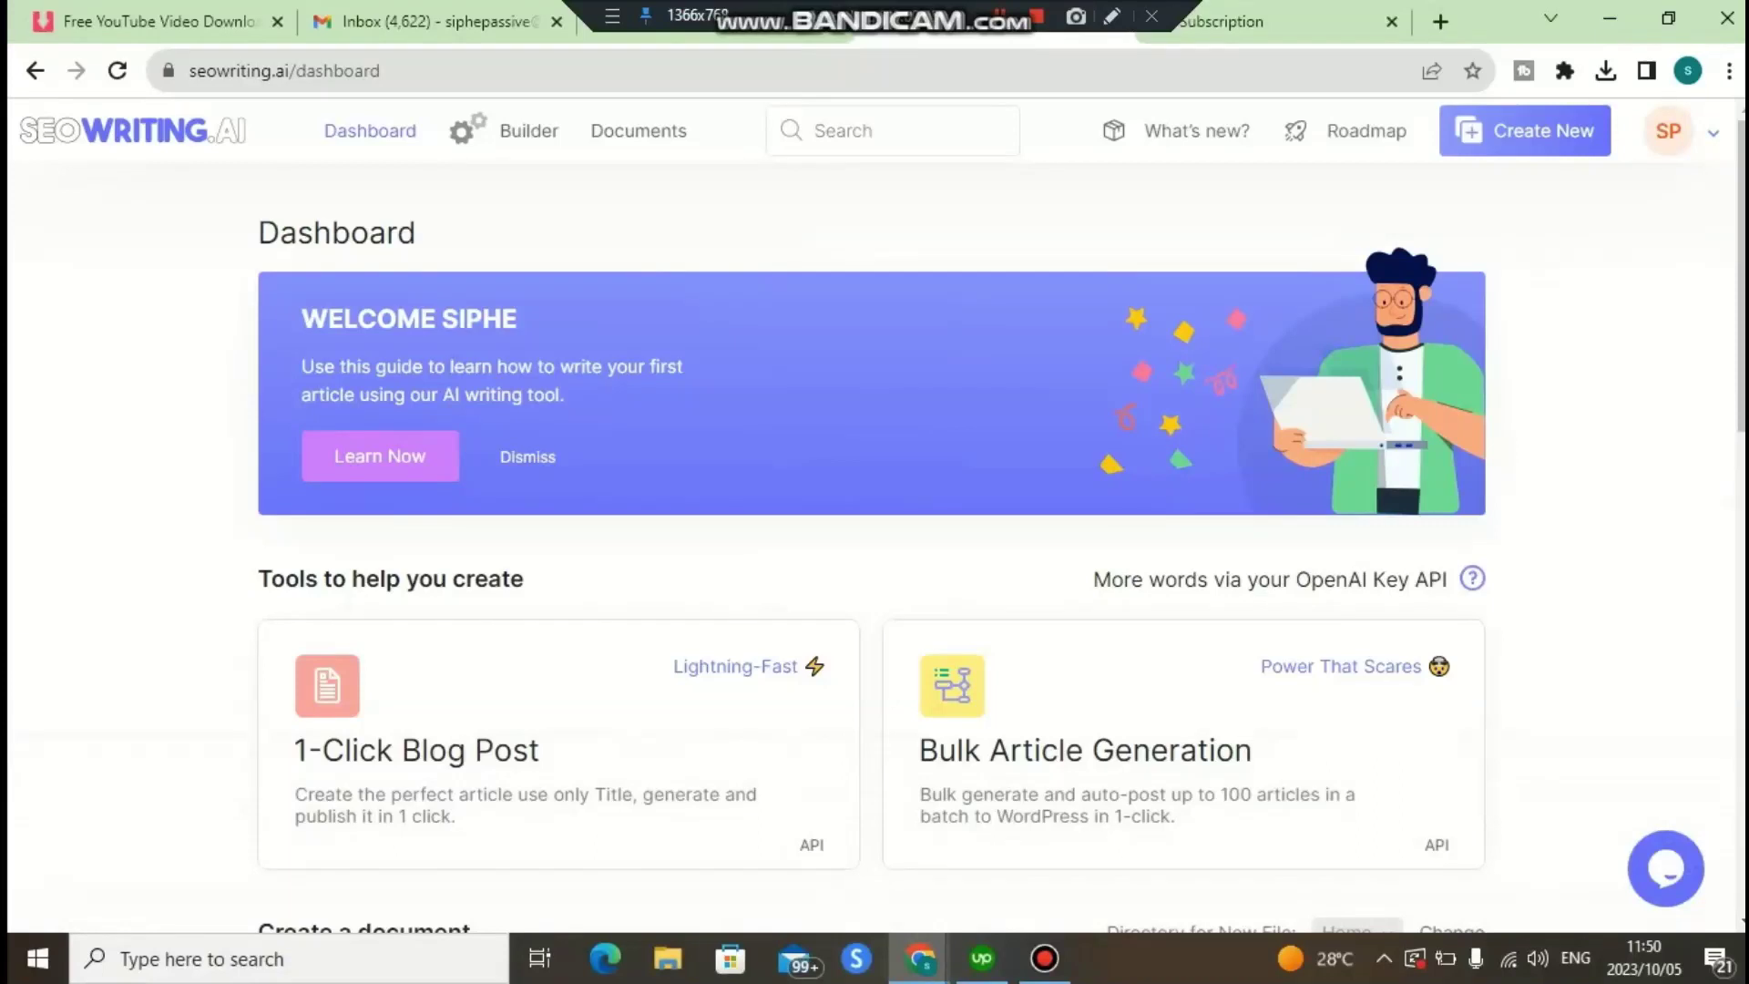
Browse the dashboard and open the 1-Click Blog Post generator.
{"action": "scroll", "coordinate": [882, 517], "scroll_direction": "down", "scroll_amount": 1}
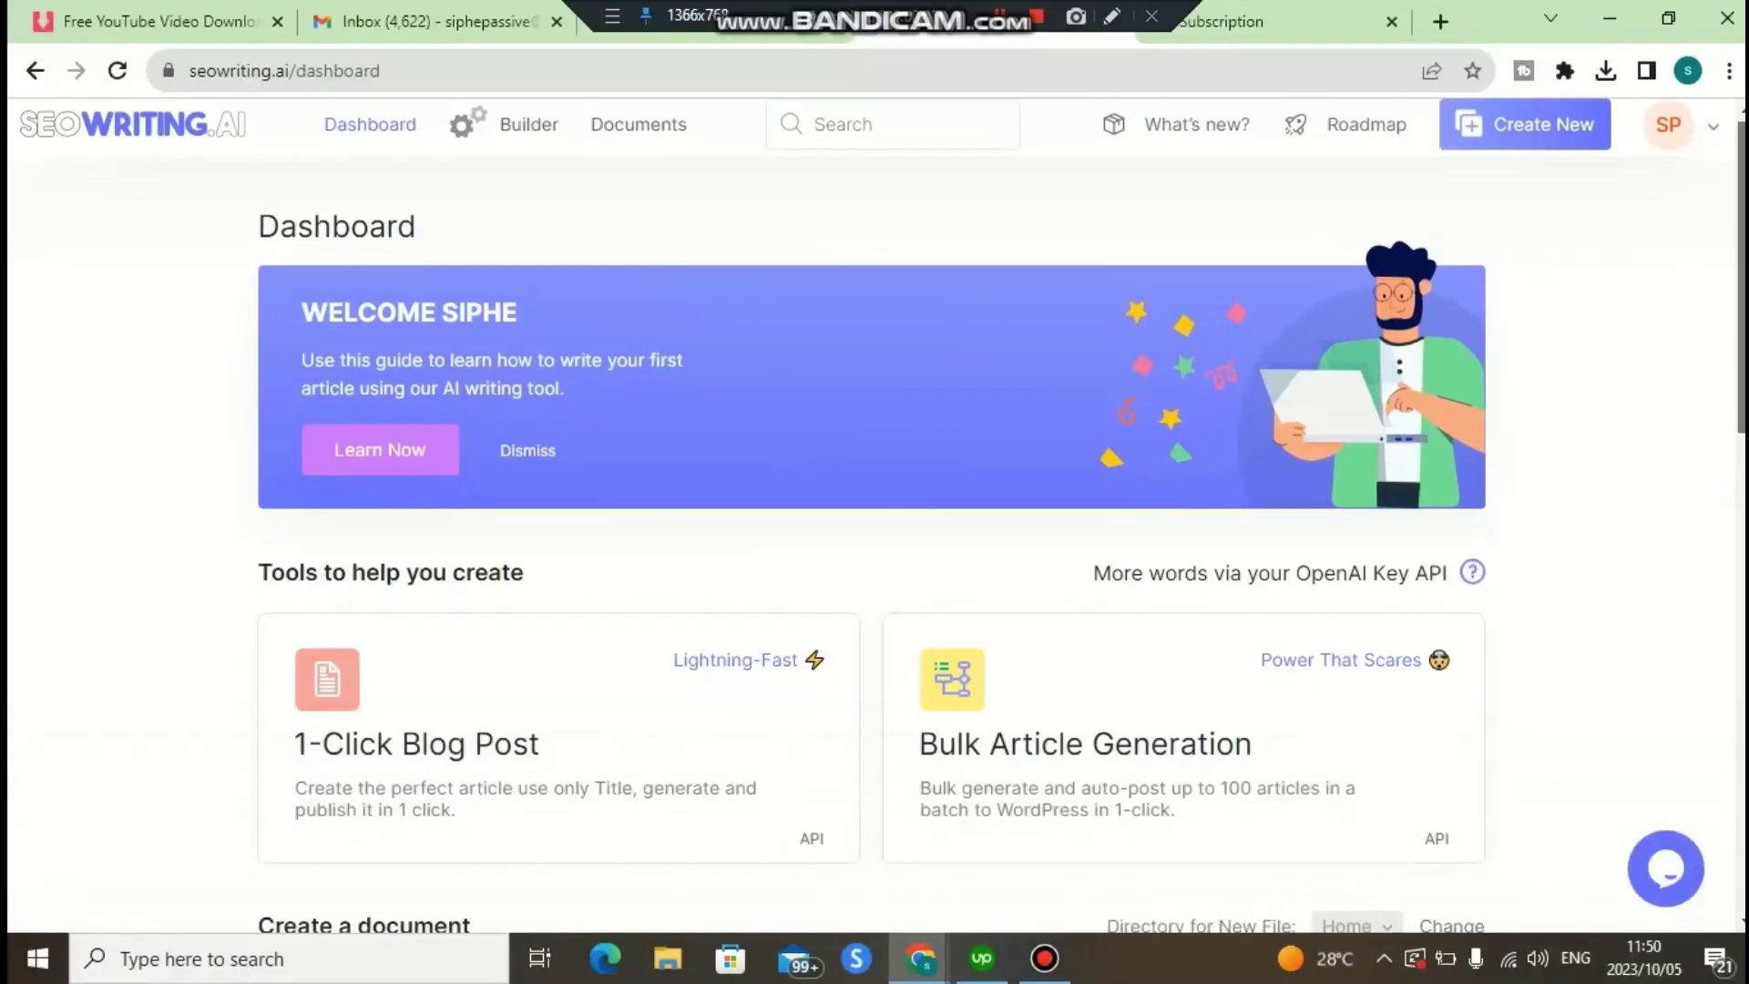
{"action": "scroll", "coordinate": [874, 510], "scroll_direction": "down", "scroll_amount": 1}
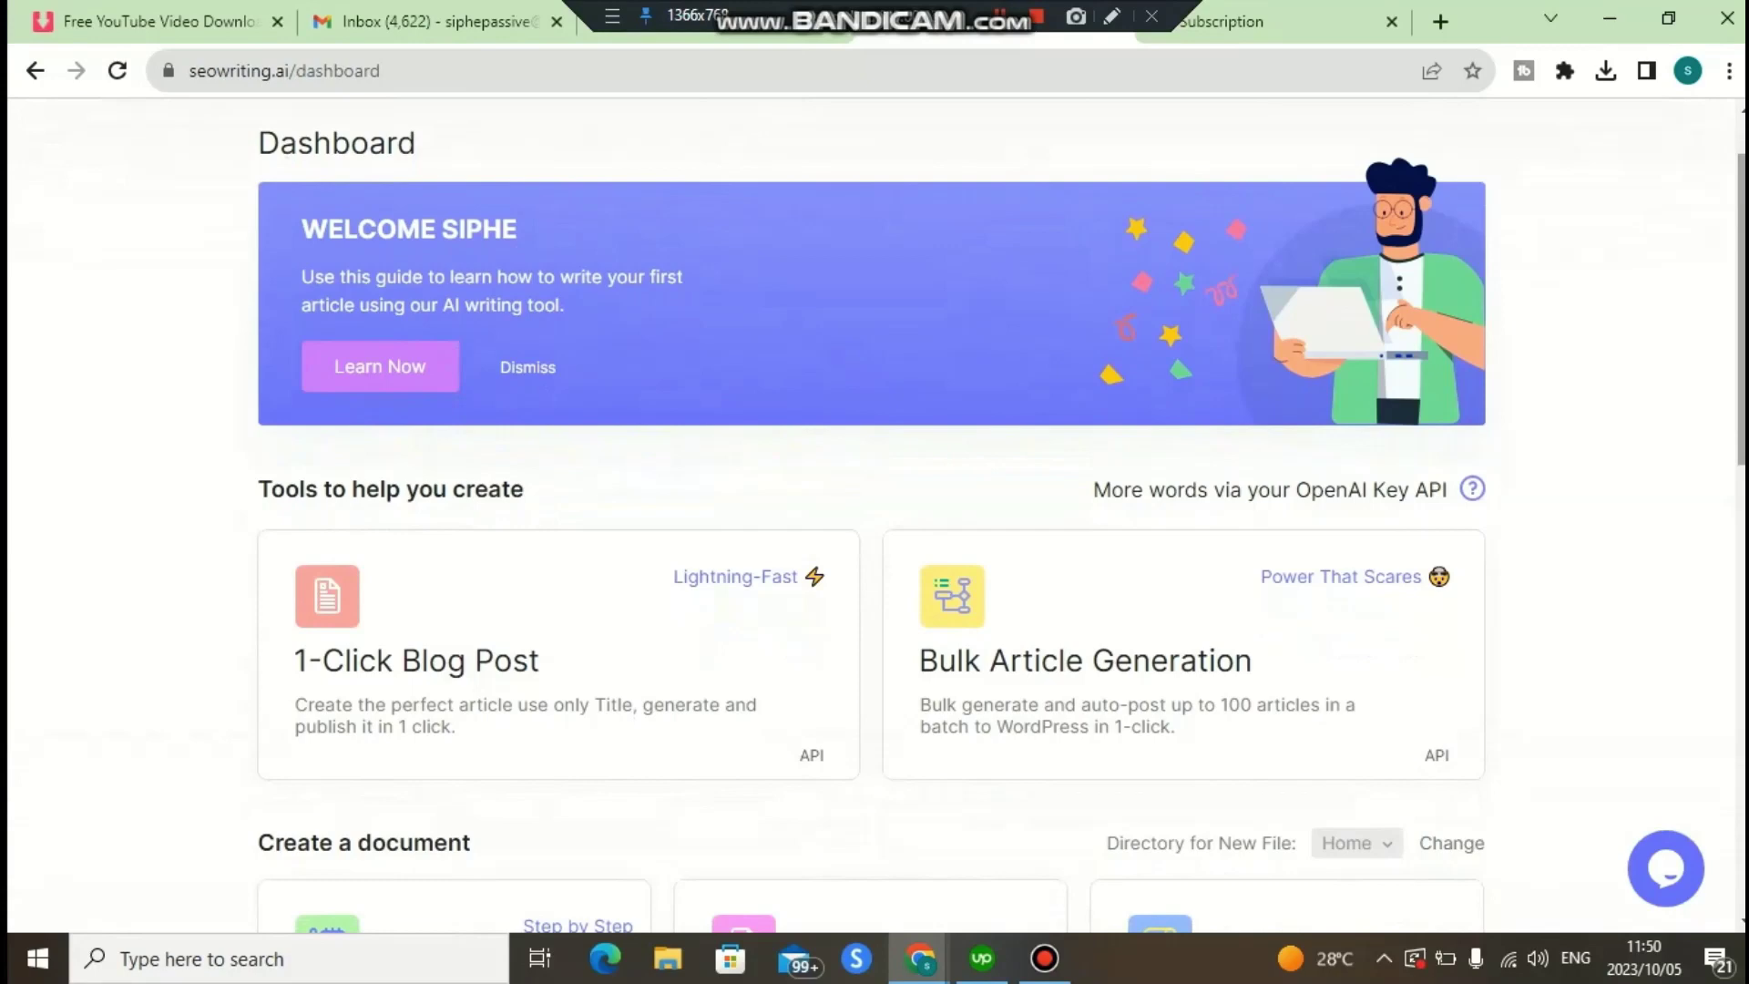
{"action": "scroll", "coordinate": [872, 517], "scroll_direction": "down", "scroll_amount": 1}
{"action": "scroll", "coordinate": [872, 517], "scroll_direction": "down", "scroll_amount": 1}
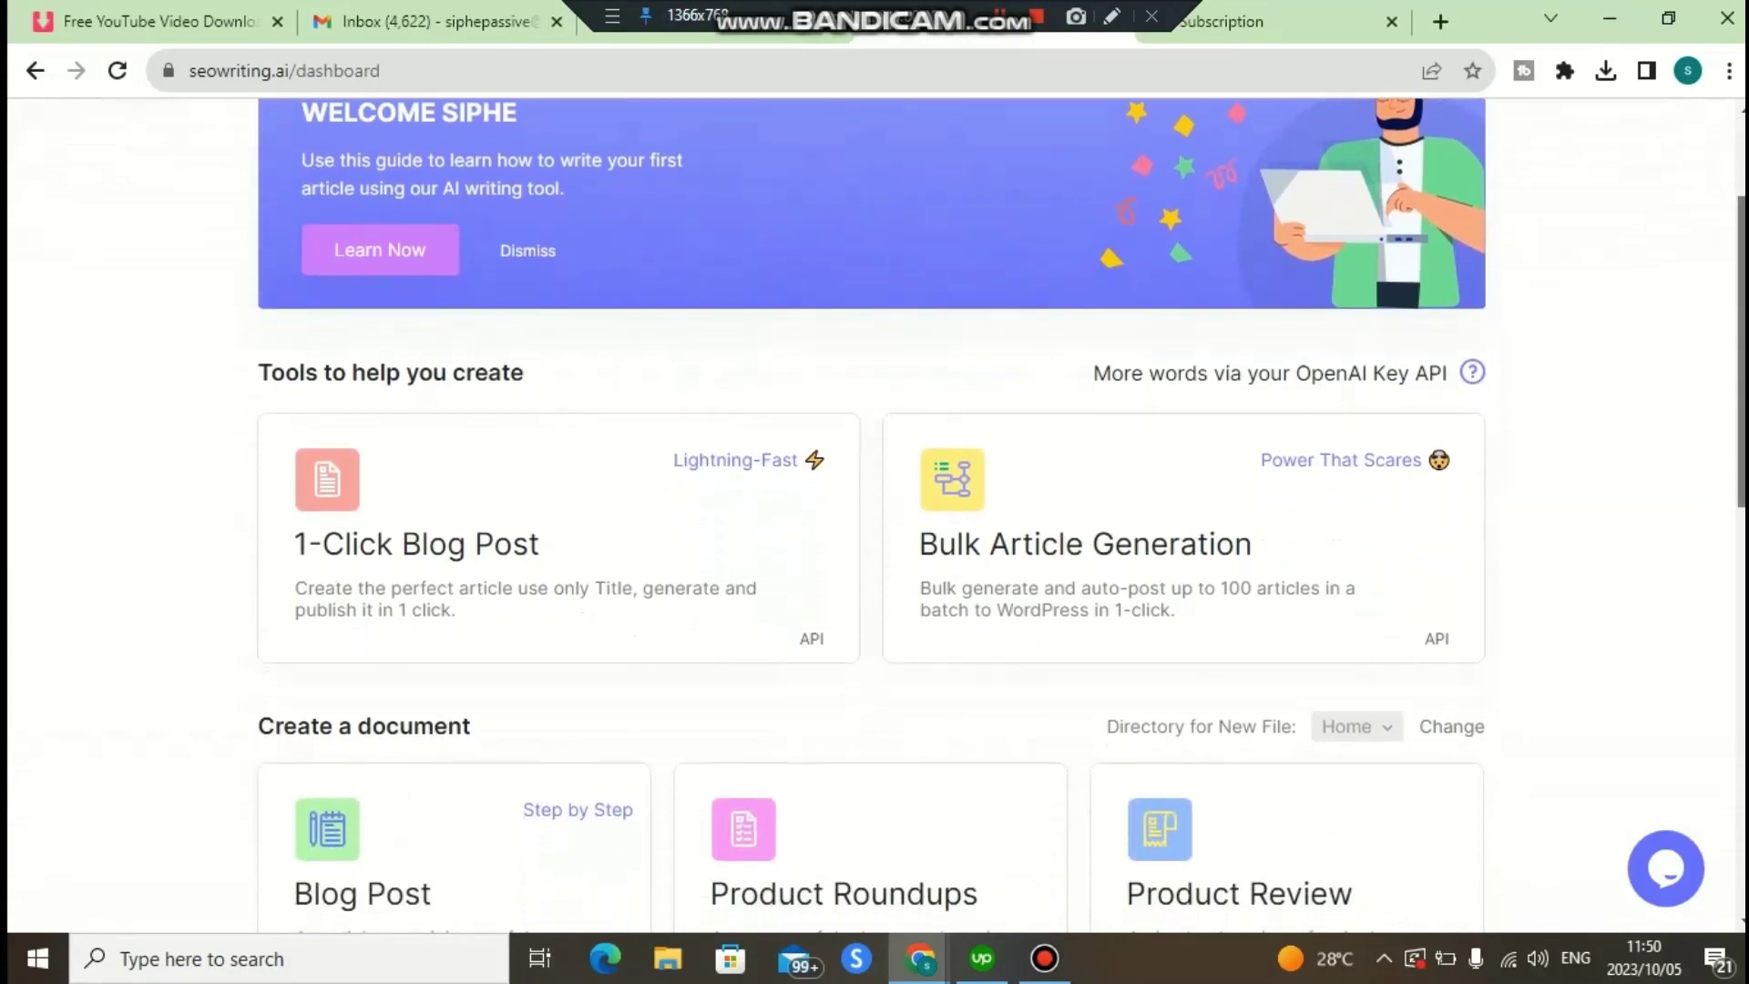
{"action": "scroll", "coordinate": [872, 516], "scroll_direction": "down", "scroll_amount": 2}
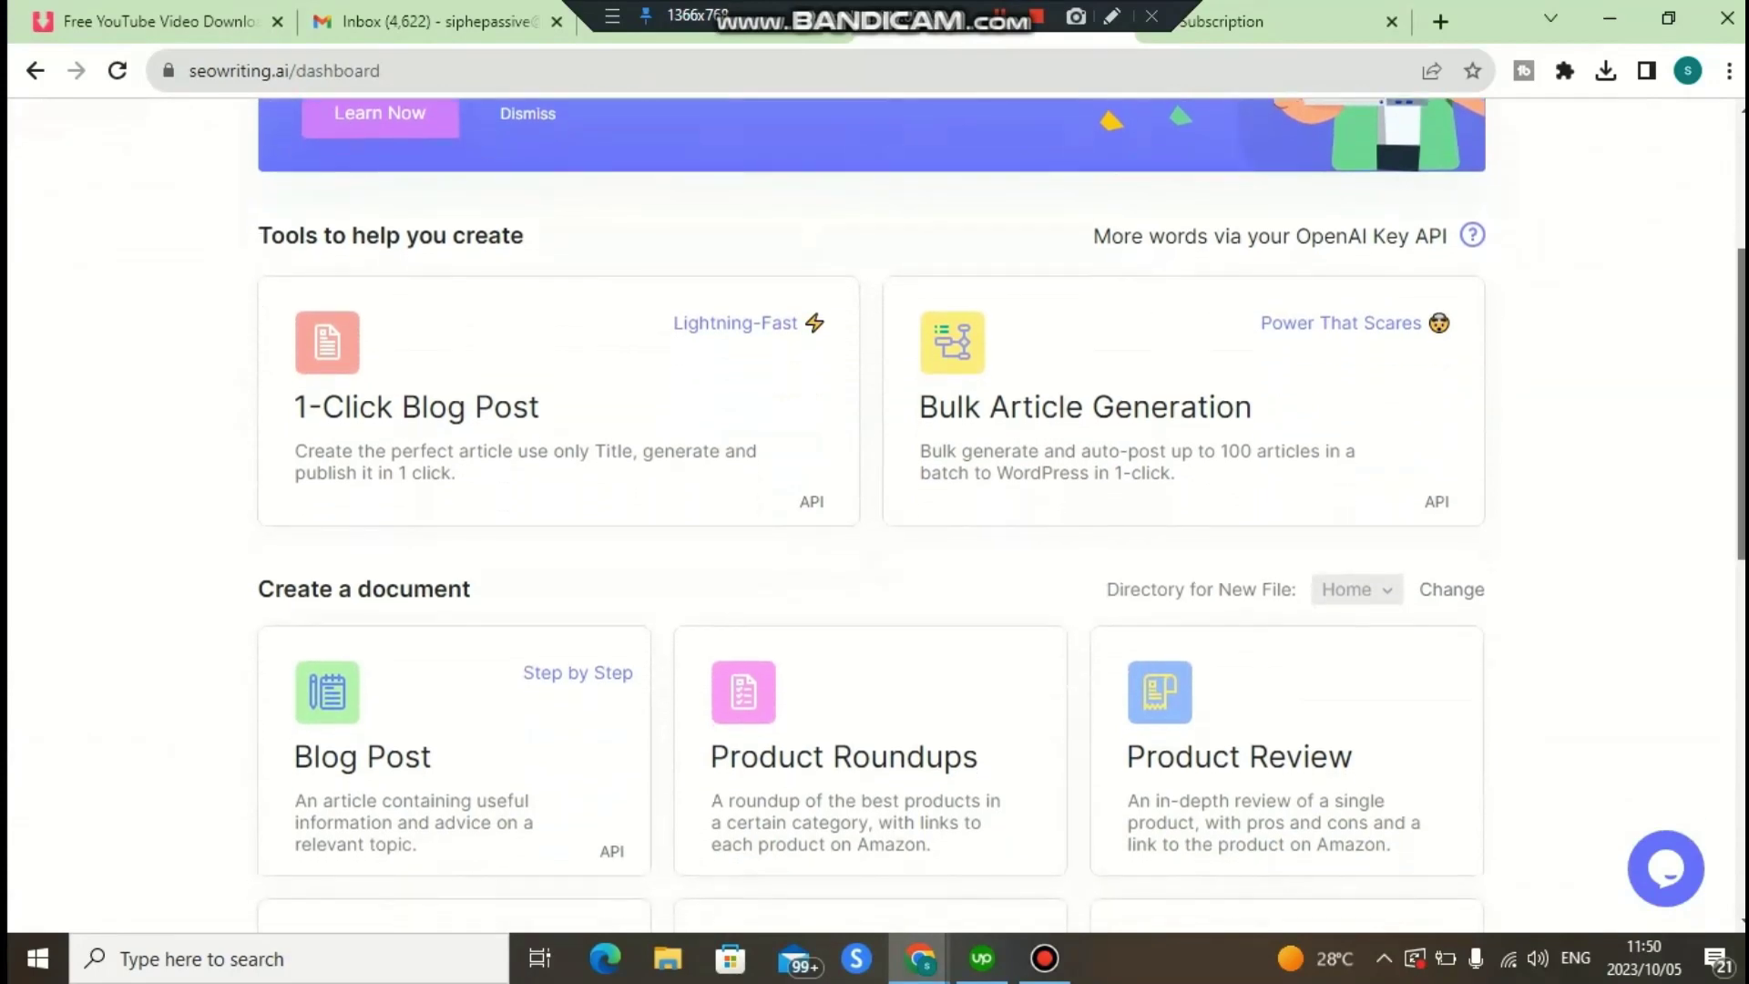
{"action": "scroll", "coordinate": [872, 516], "scroll_direction": "down", "scroll_amount": 1}
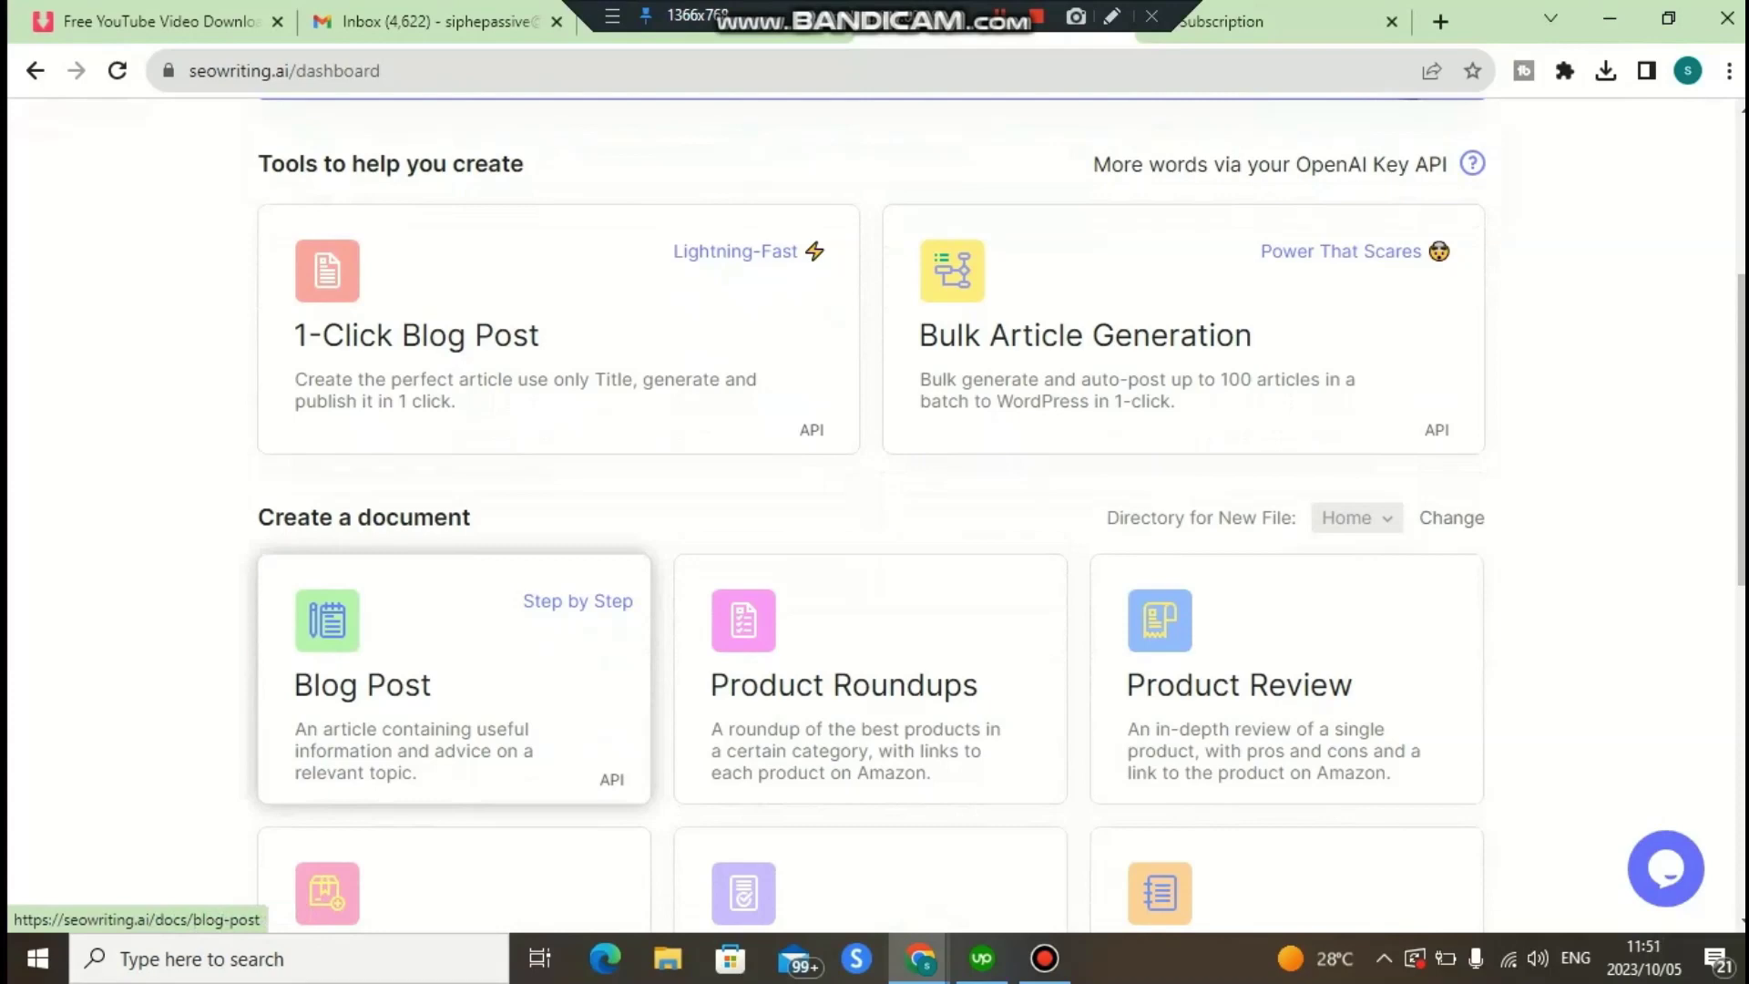
{"action": "scroll", "coordinate": [874, 510], "scroll_direction": "down", "scroll_amount": 2}
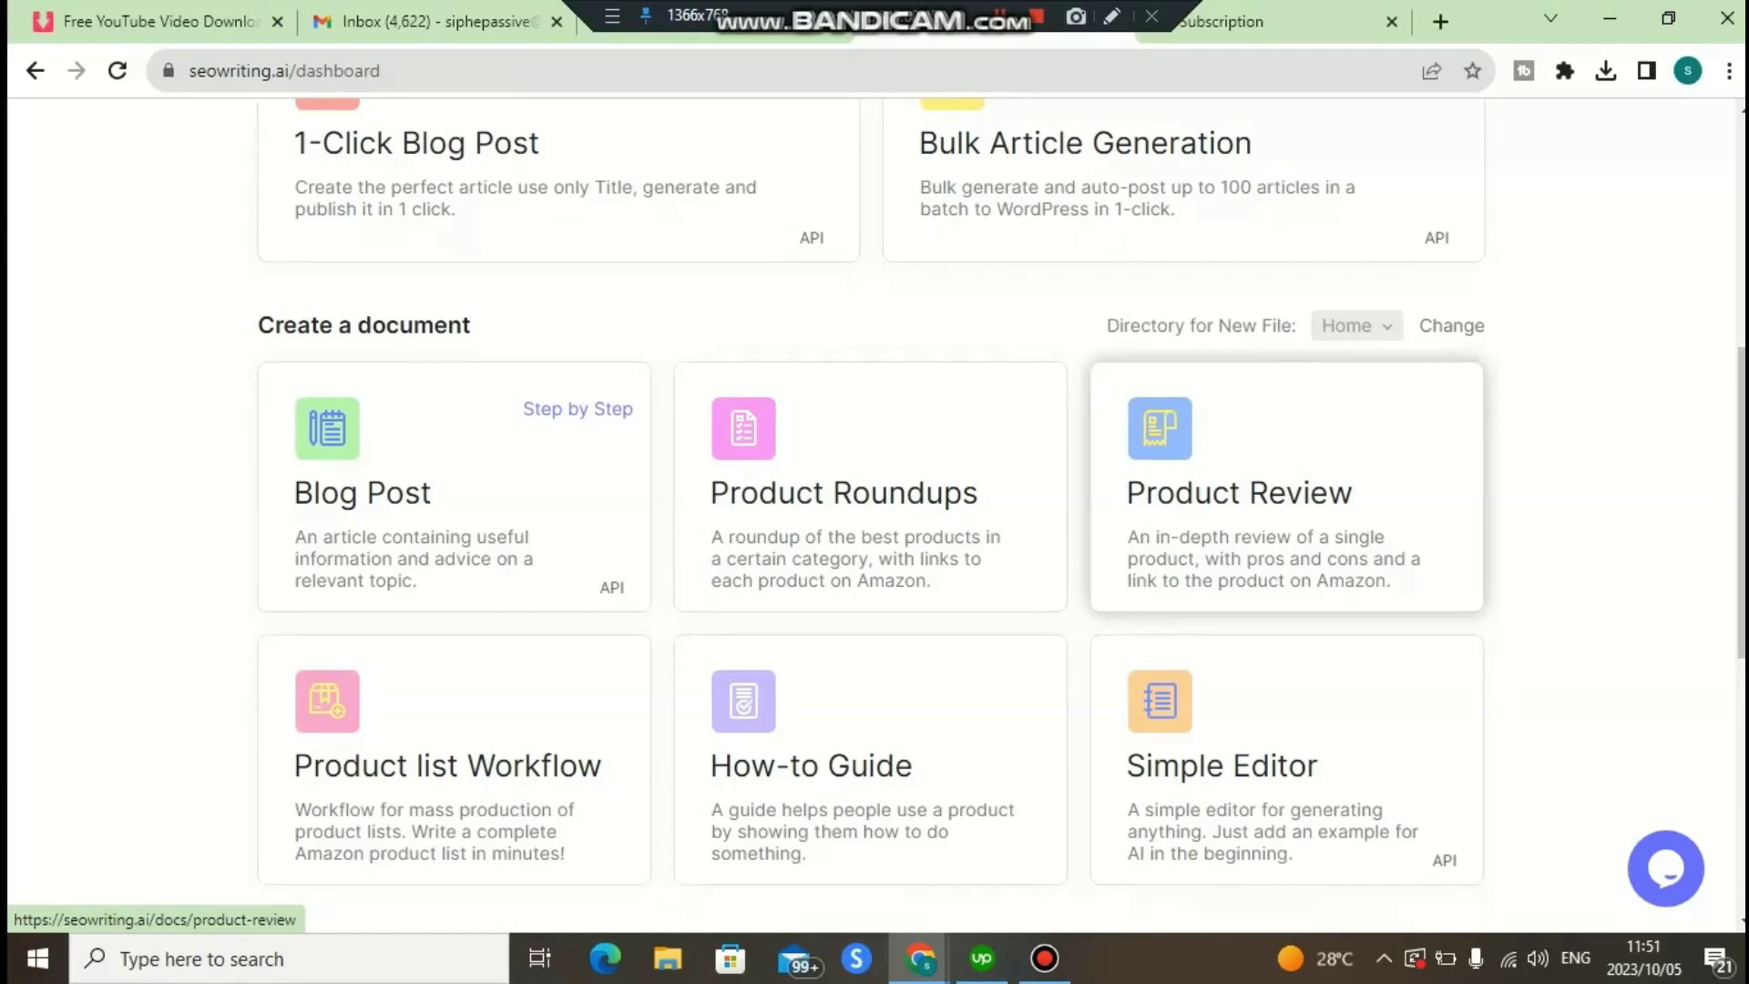
{"action": "scroll", "coordinate": [874, 491], "scroll_direction": "down", "scroll_amount": 3}
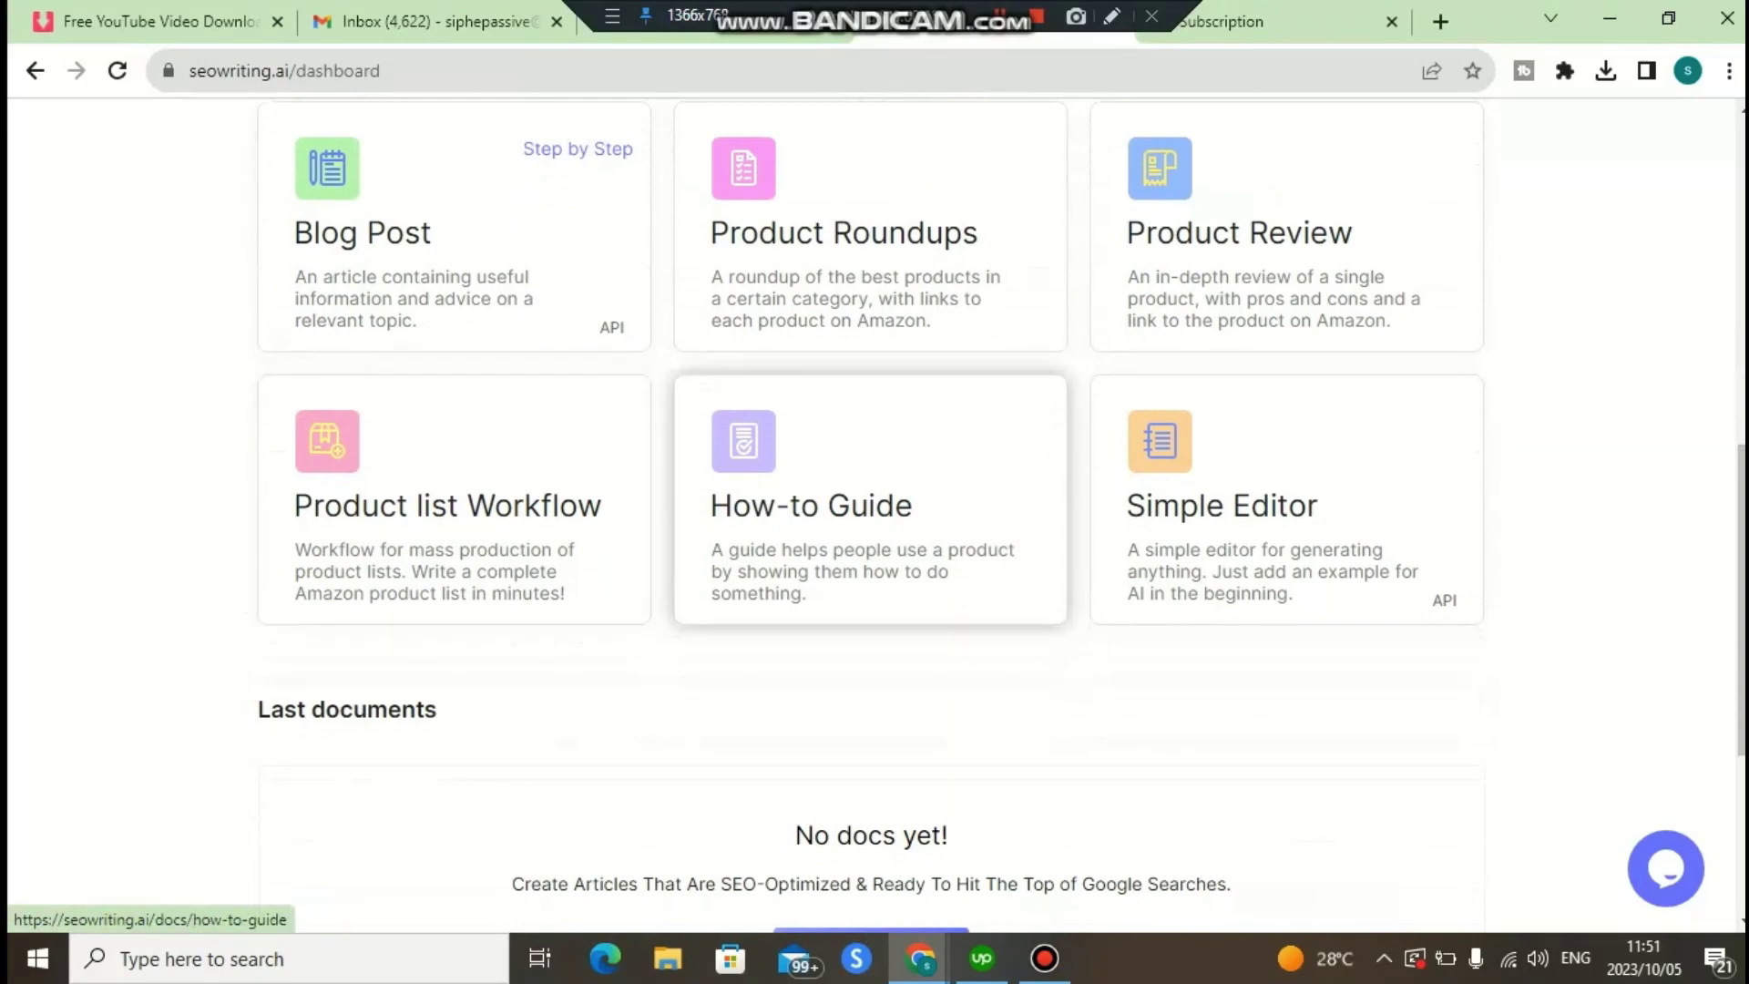
{"action": "scroll", "coordinate": [874, 510], "scroll_direction": "up", "scroll_amount": 3}
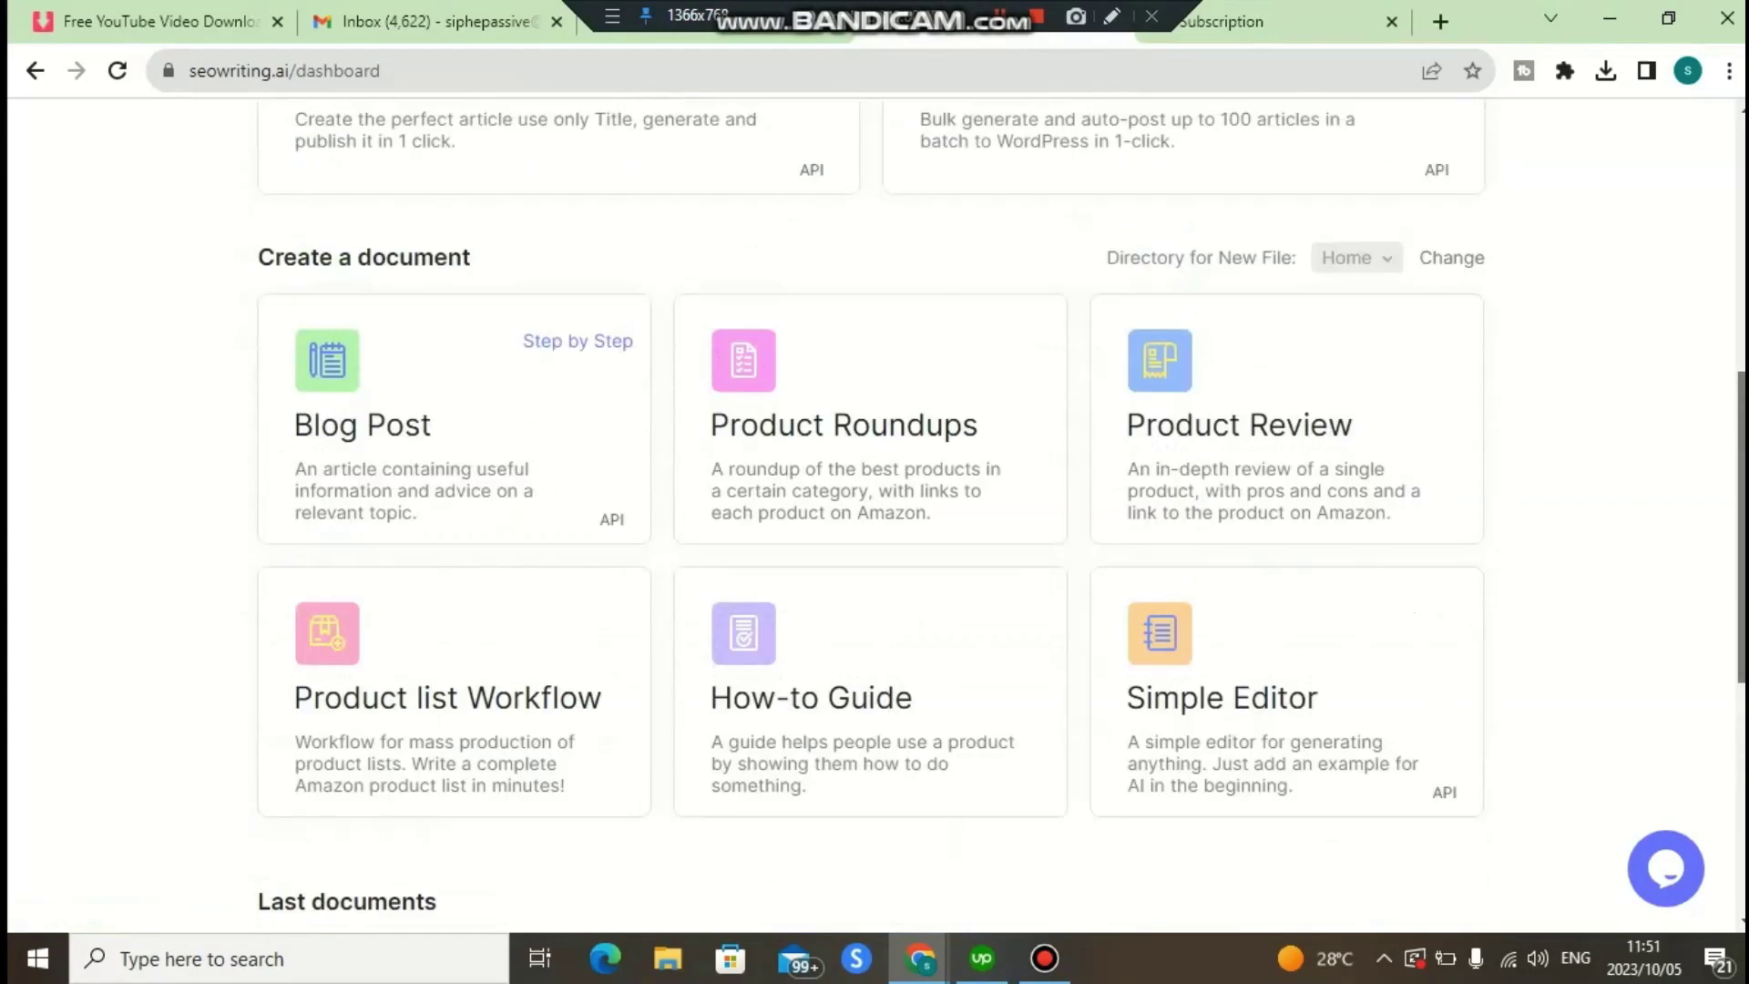
{"action": "scroll", "coordinate": [874, 510], "scroll_direction": "up", "scroll_amount": 3}
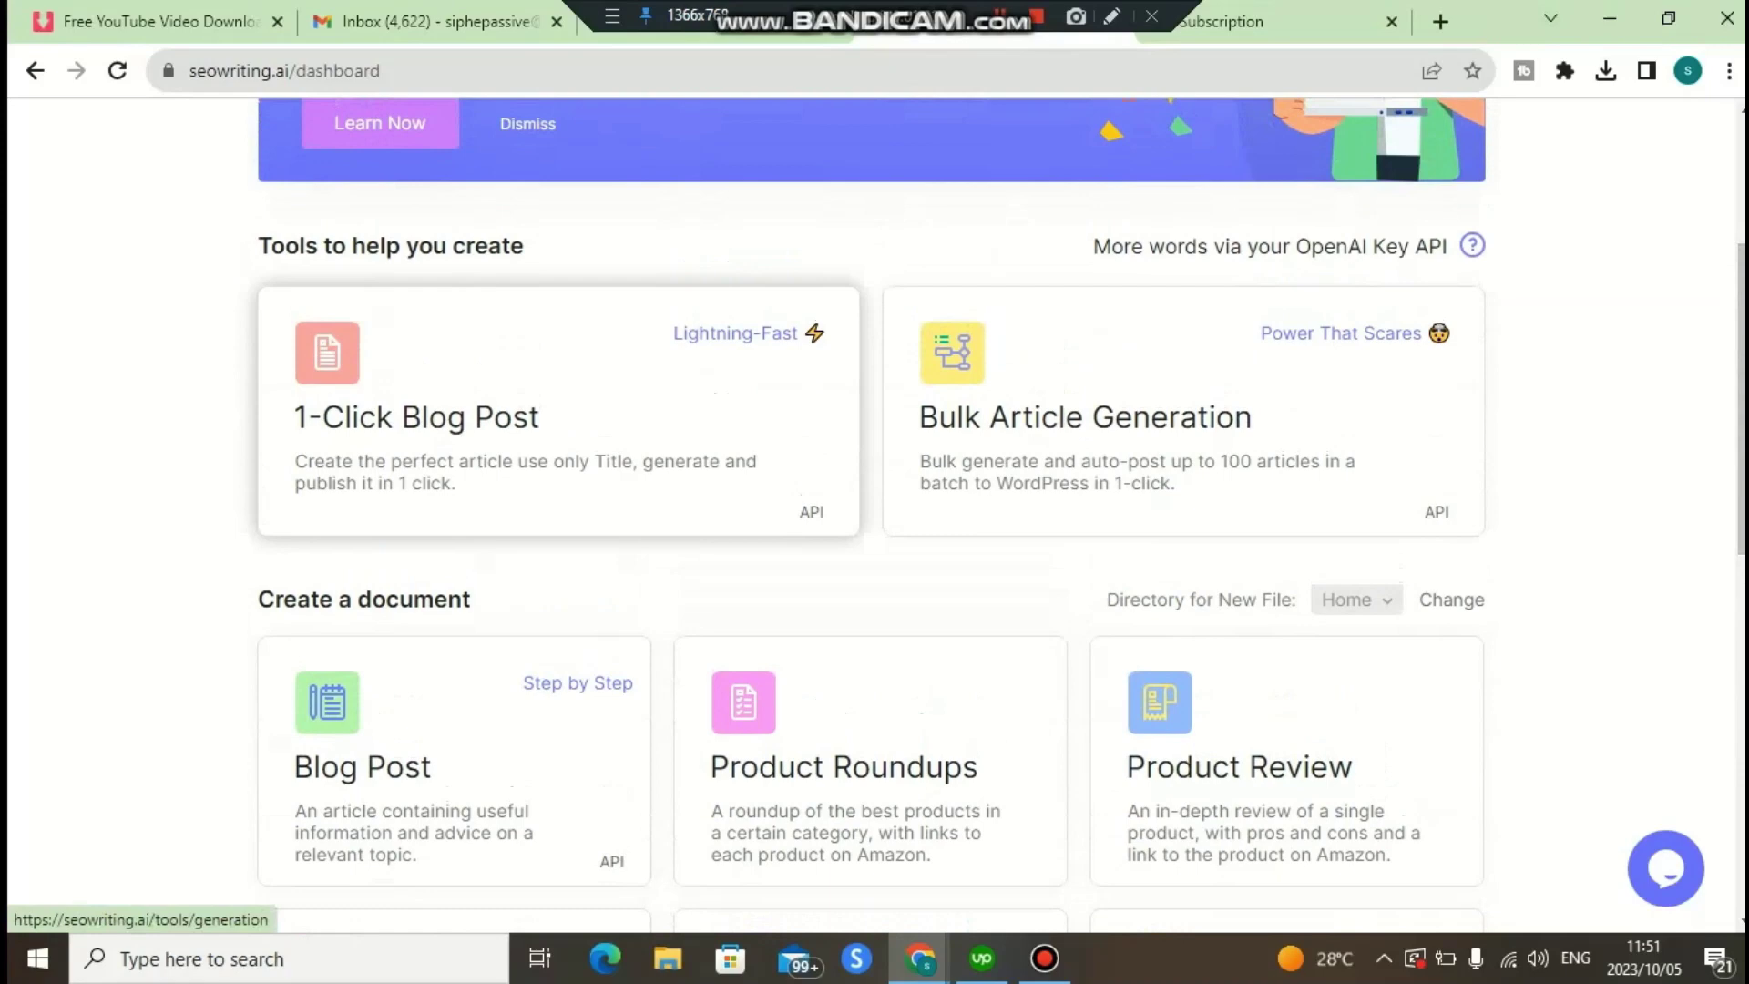
{"action": "left_click", "coordinate": [558, 410]}
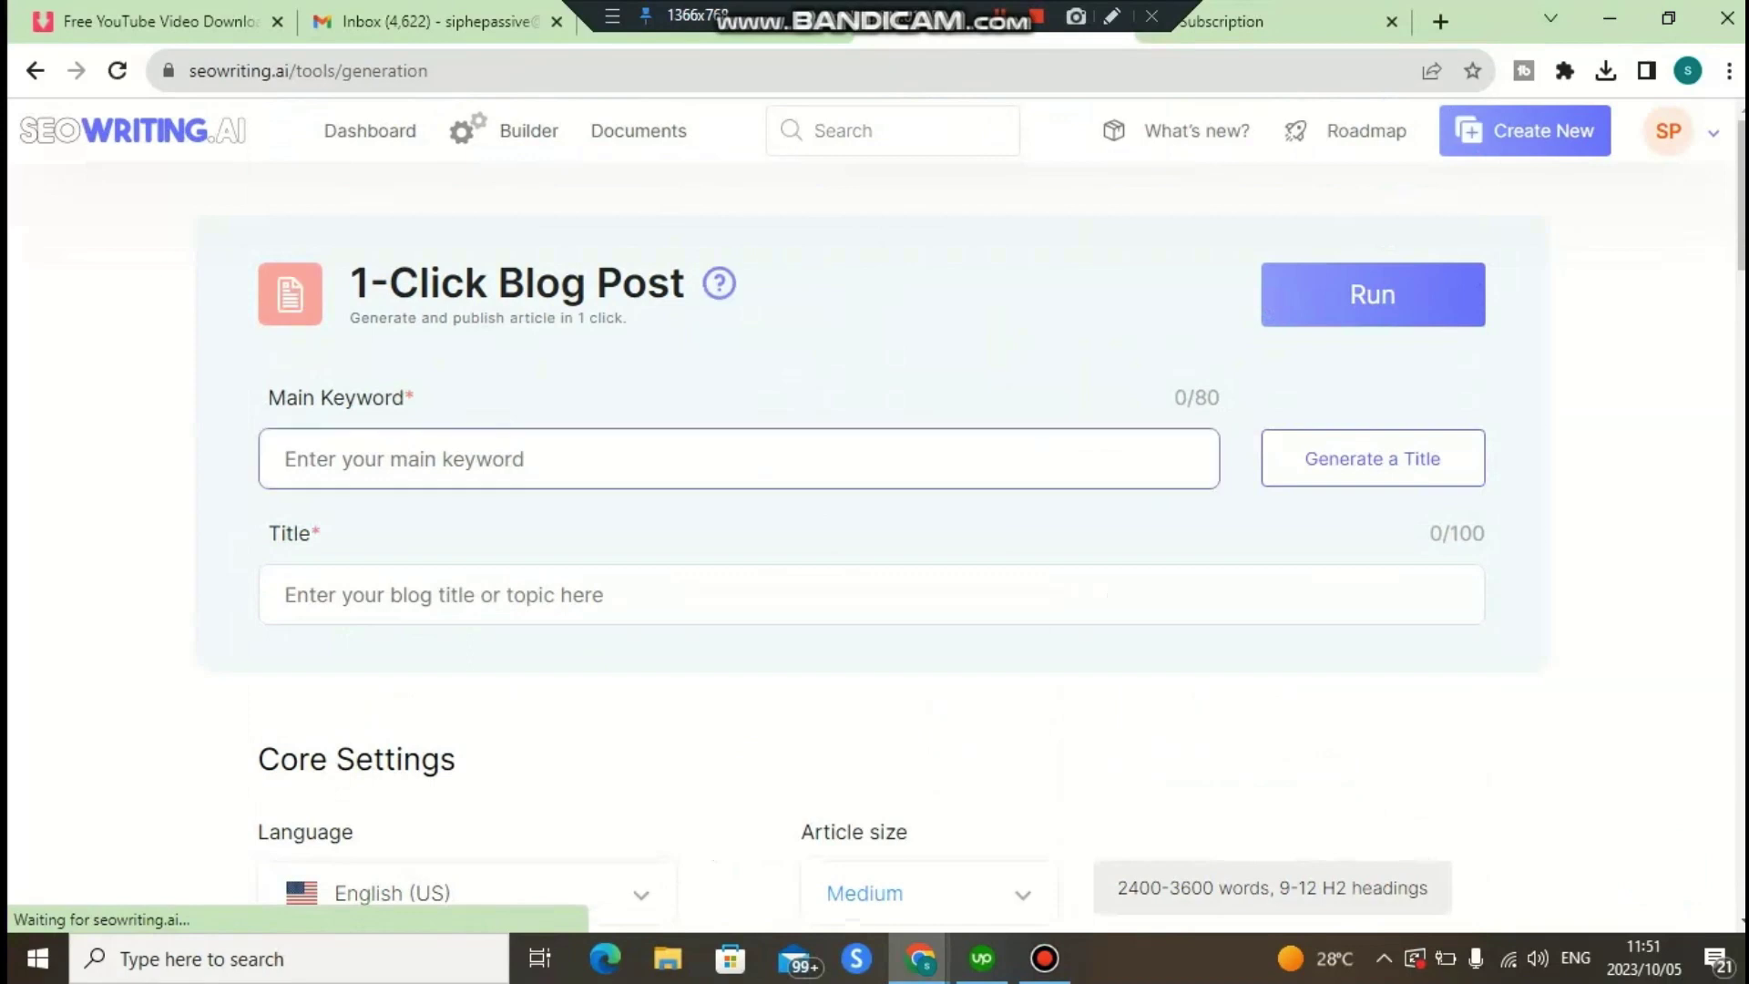
Enter 'How To Lose Weight FAST' as the main keyword and generate a title from it.
{"action": "type", "text": "Ho"}
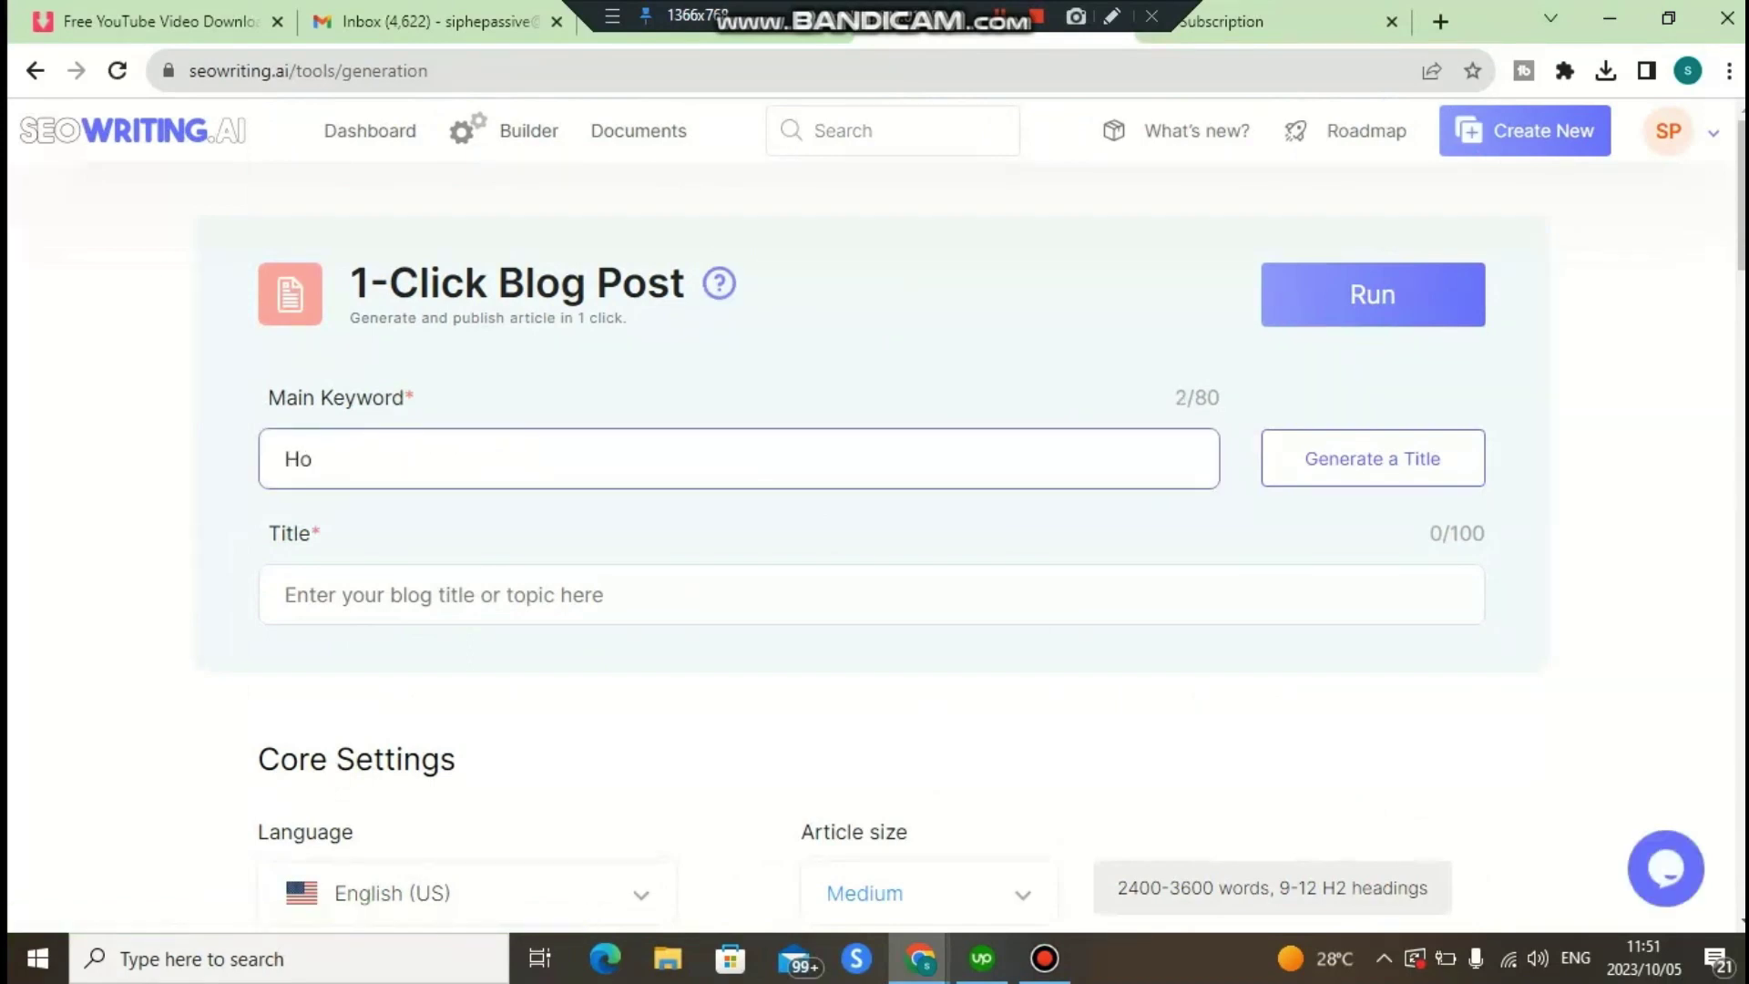
{"action": "type", "text": "w To Lose Weight FAST"}
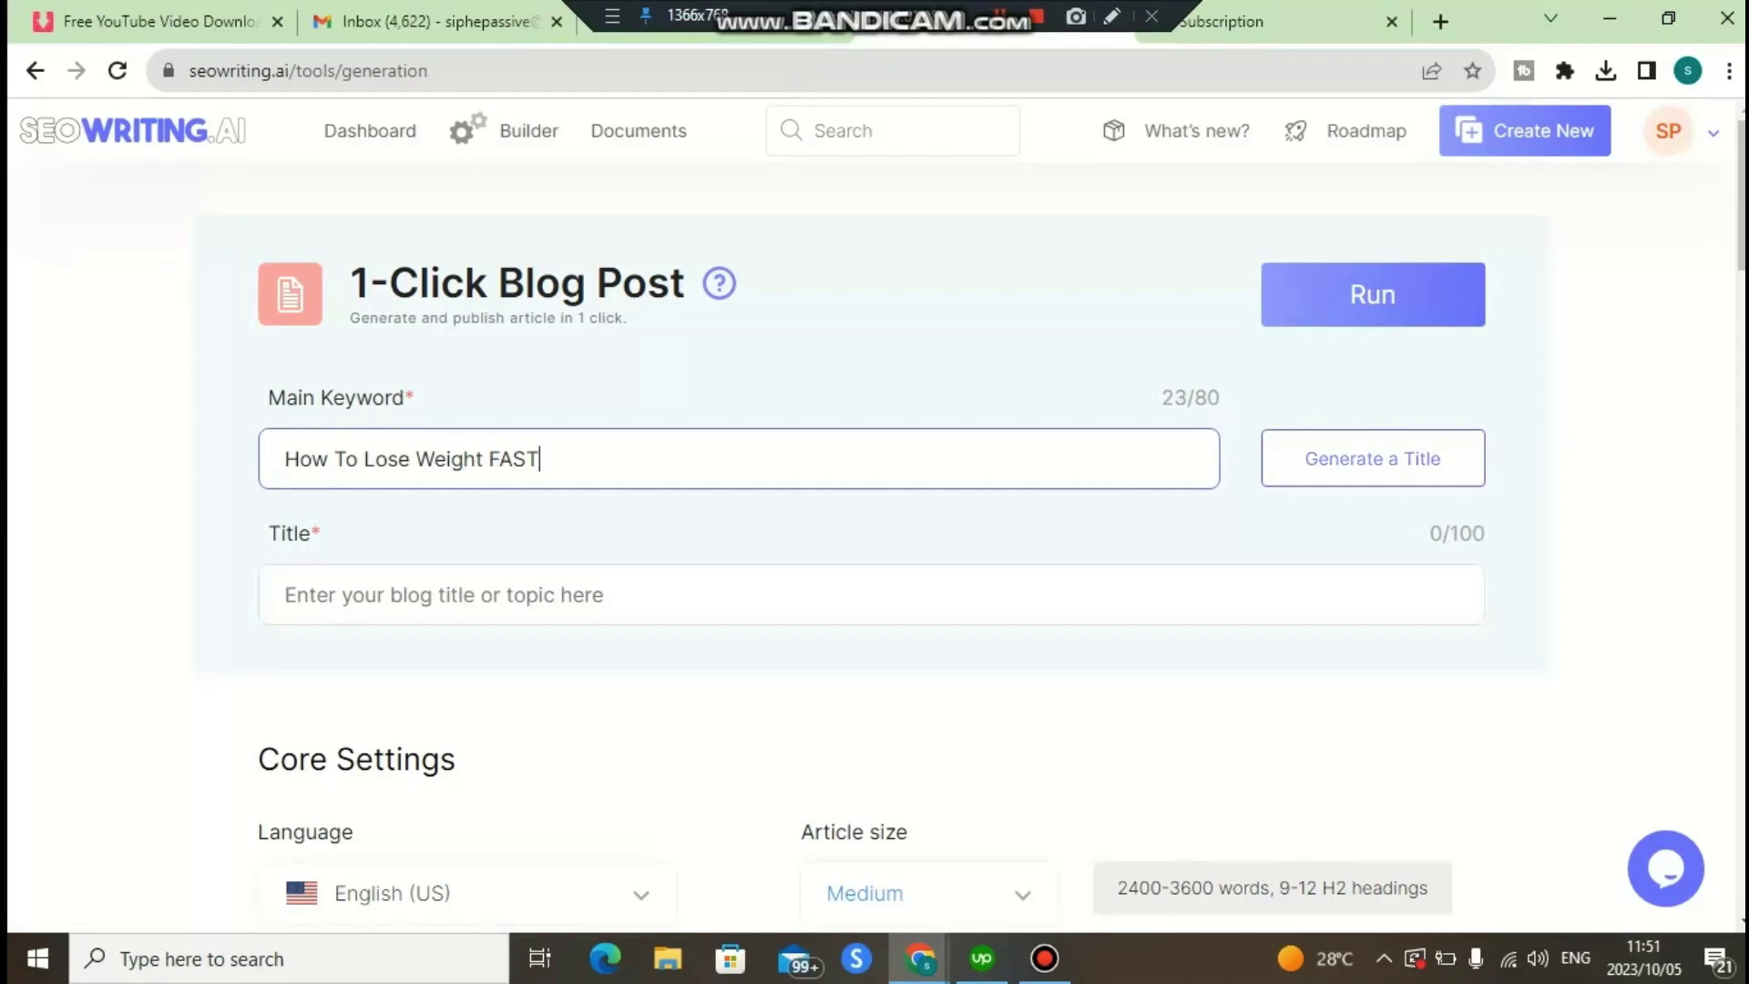
{"action": "left_click", "coordinate": [1373, 458]}
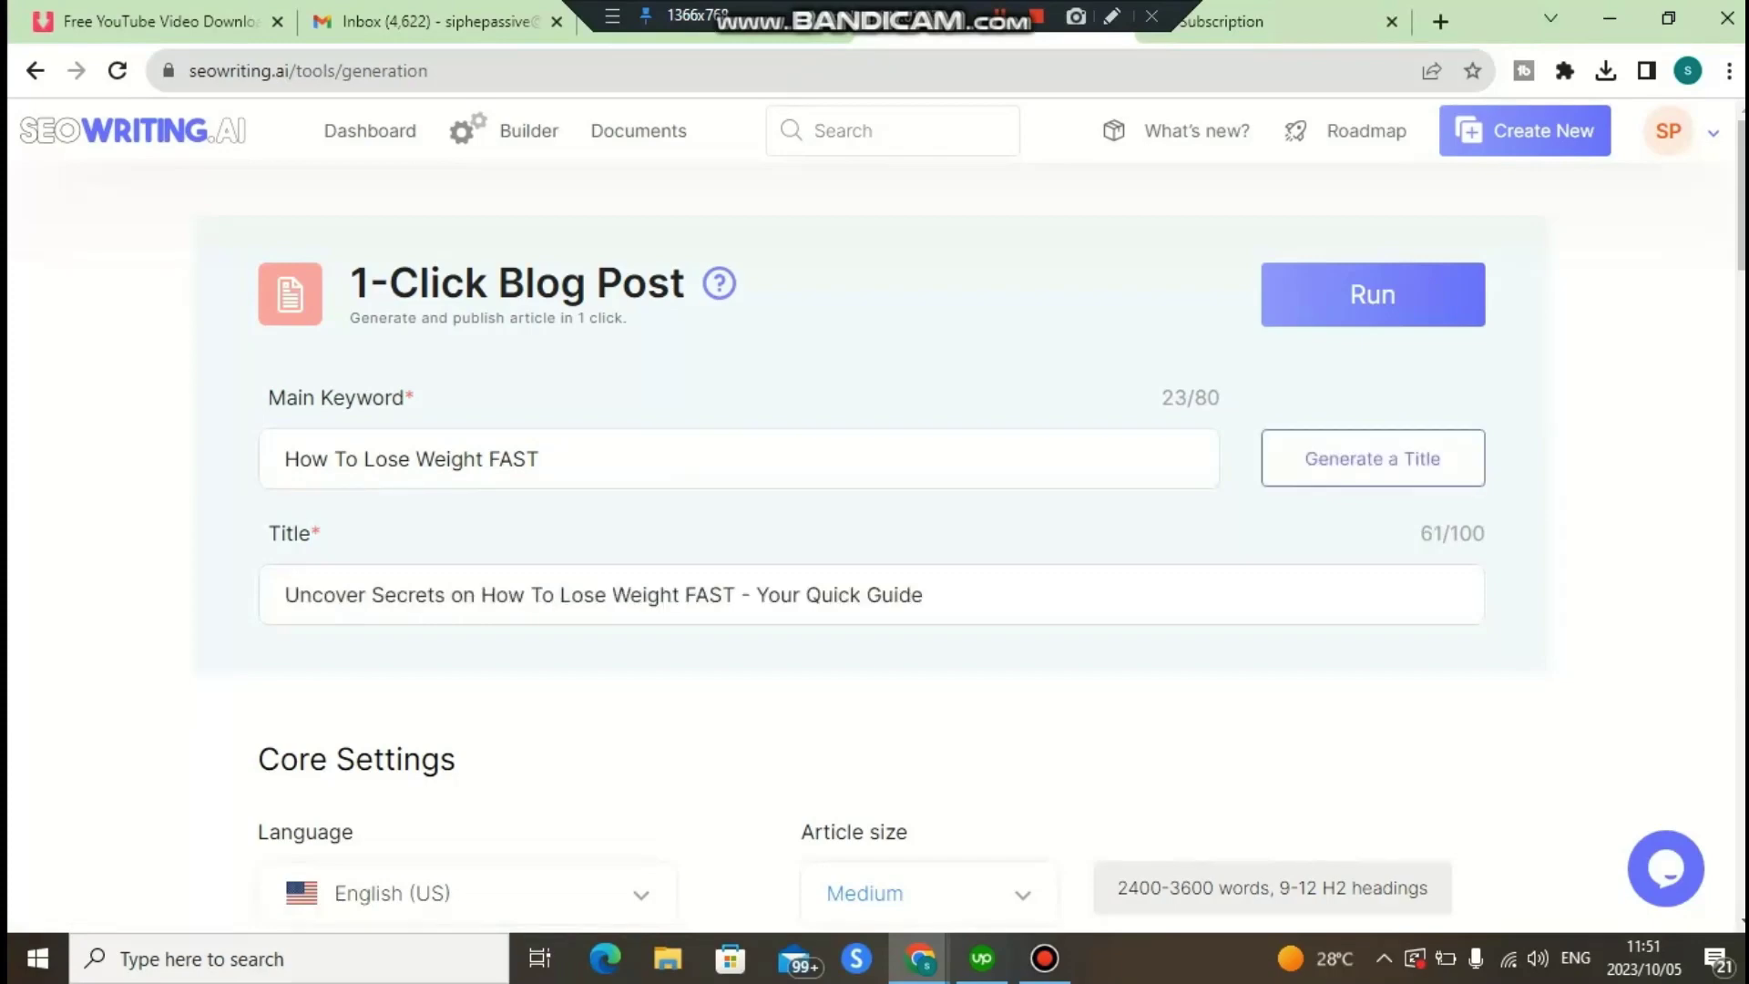
{"action": "scroll", "coordinate": [875, 510], "scroll_direction": "down", "scroll_amount": 4}
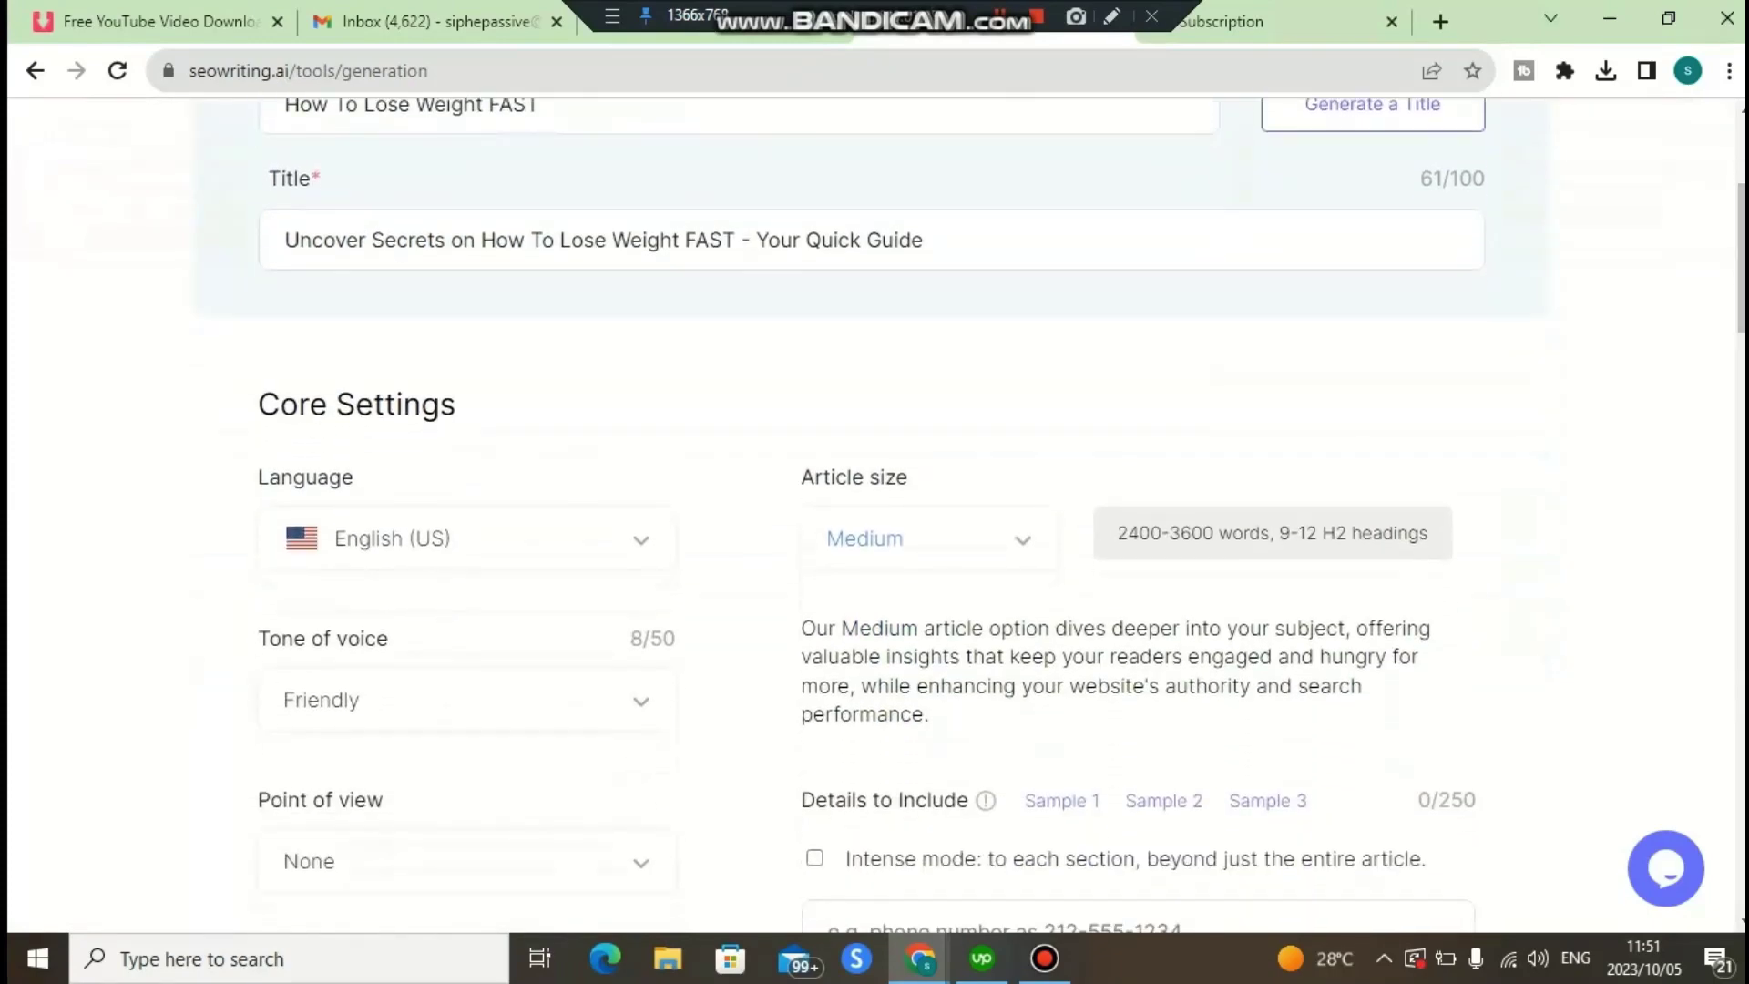
Keep the language at English (US) and set the article size to X-Small.
{"action": "left_click", "coordinate": [466, 539]}
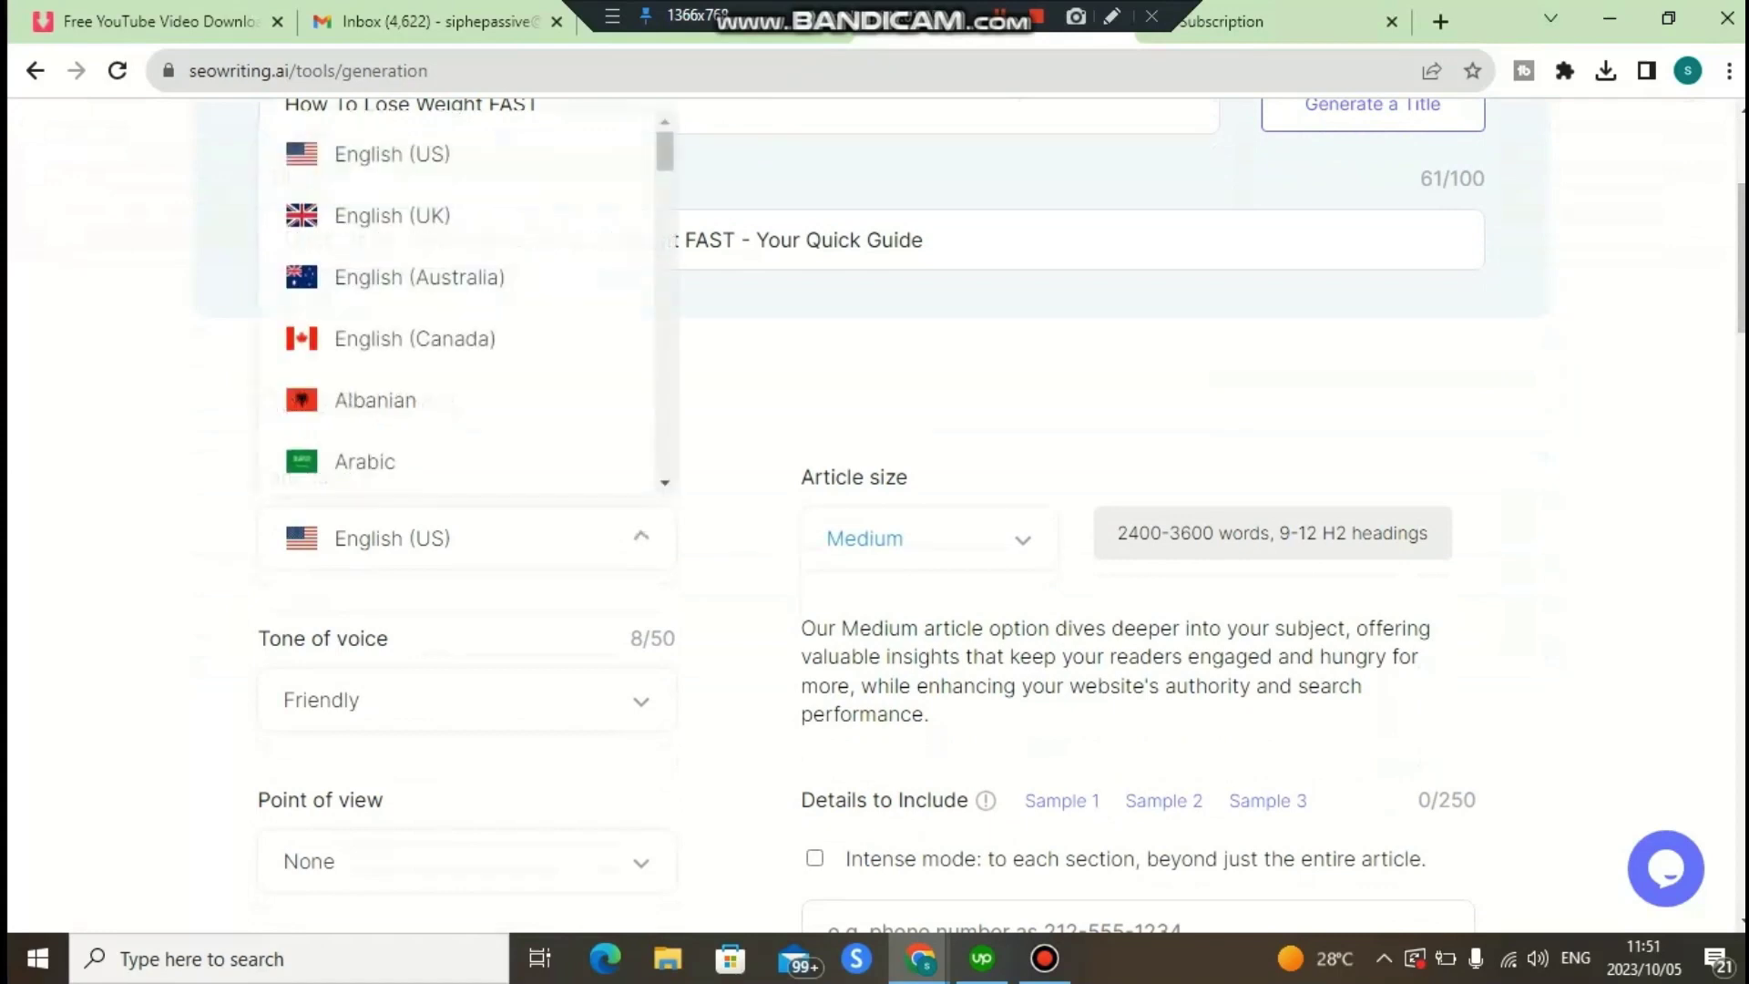
{"action": "scroll", "coordinate": [456, 301], "scroll_direction": "down", "scroll_amount": 10}
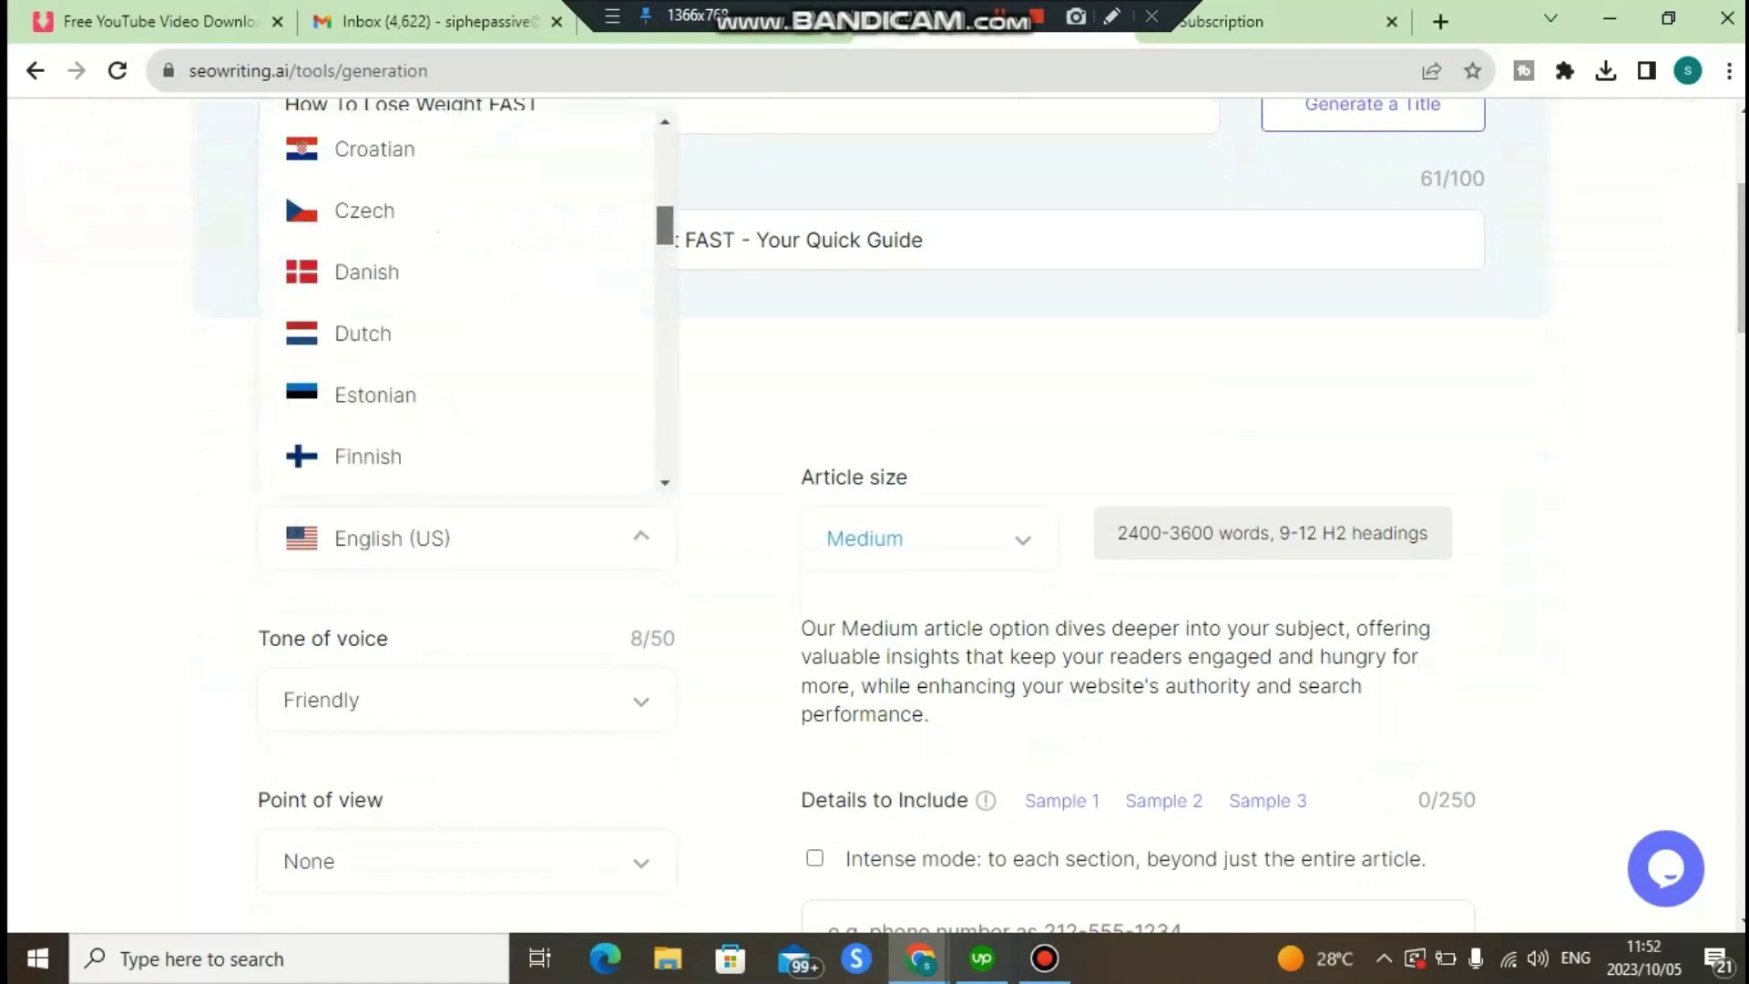
{"action": "scroll", "coordinate": [455, 301], "scroll_direction": "down", "scroll_amount": 20}
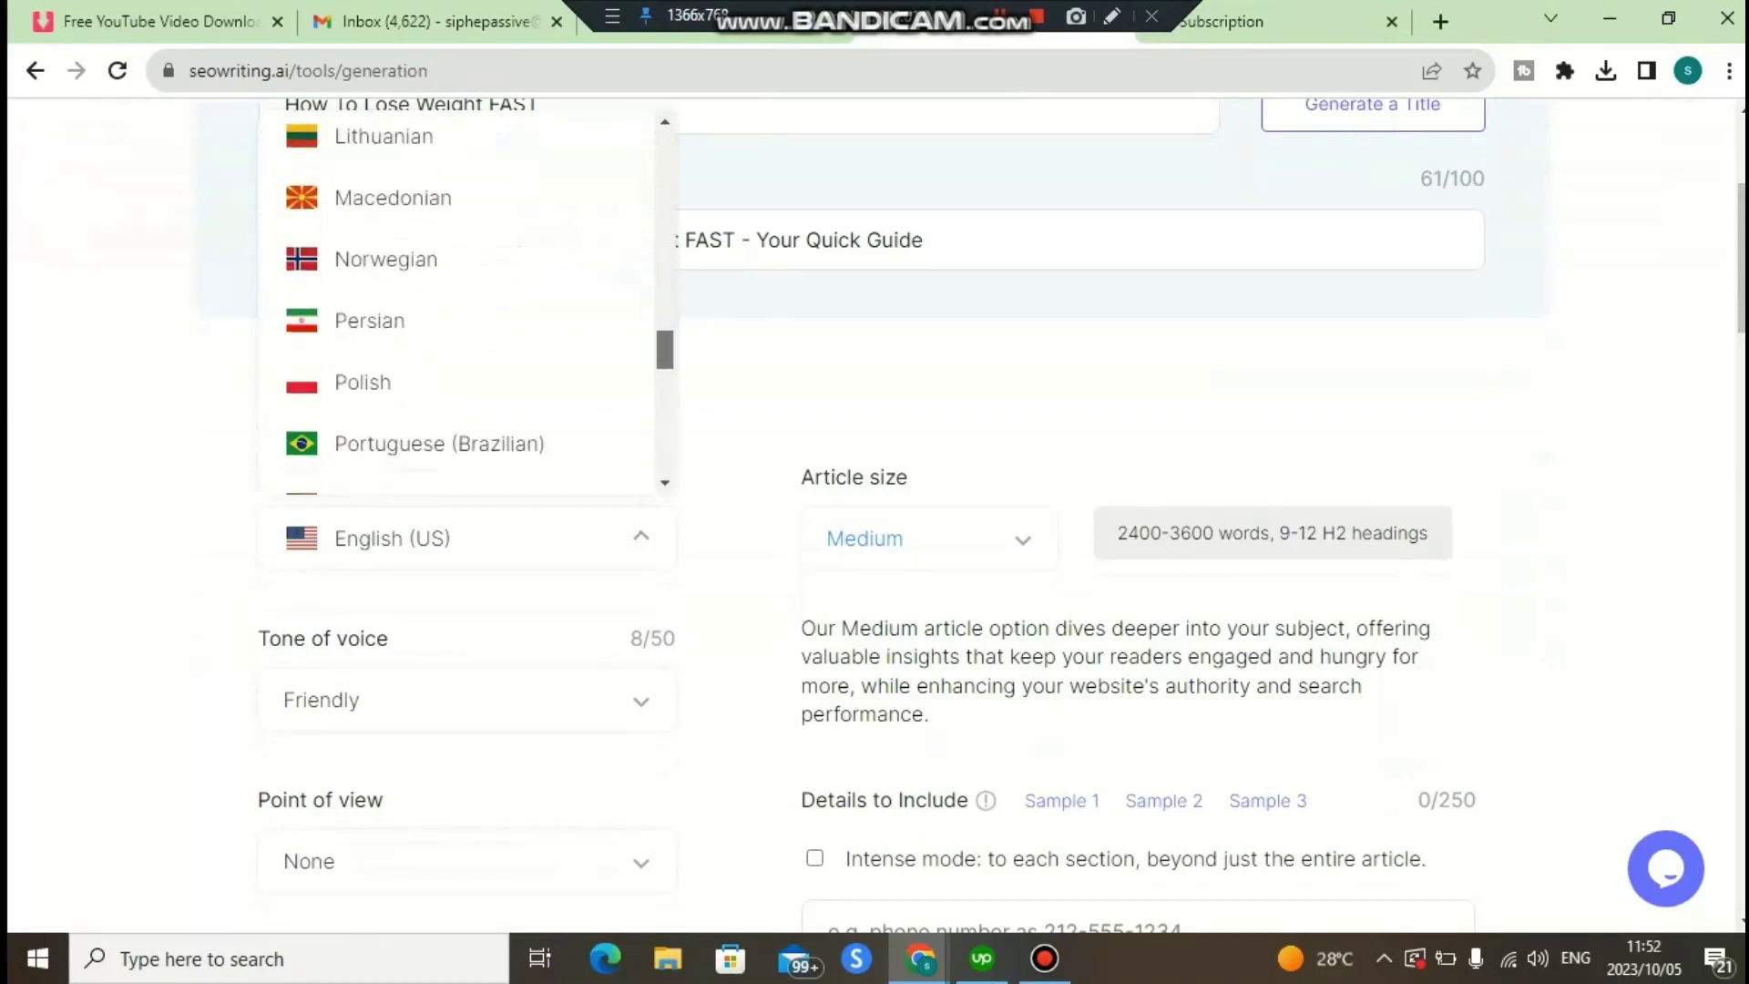
{"action": "scroll", "coordinate": [456, 300], "scroll_direction": "up", "scroll_amount": 20}
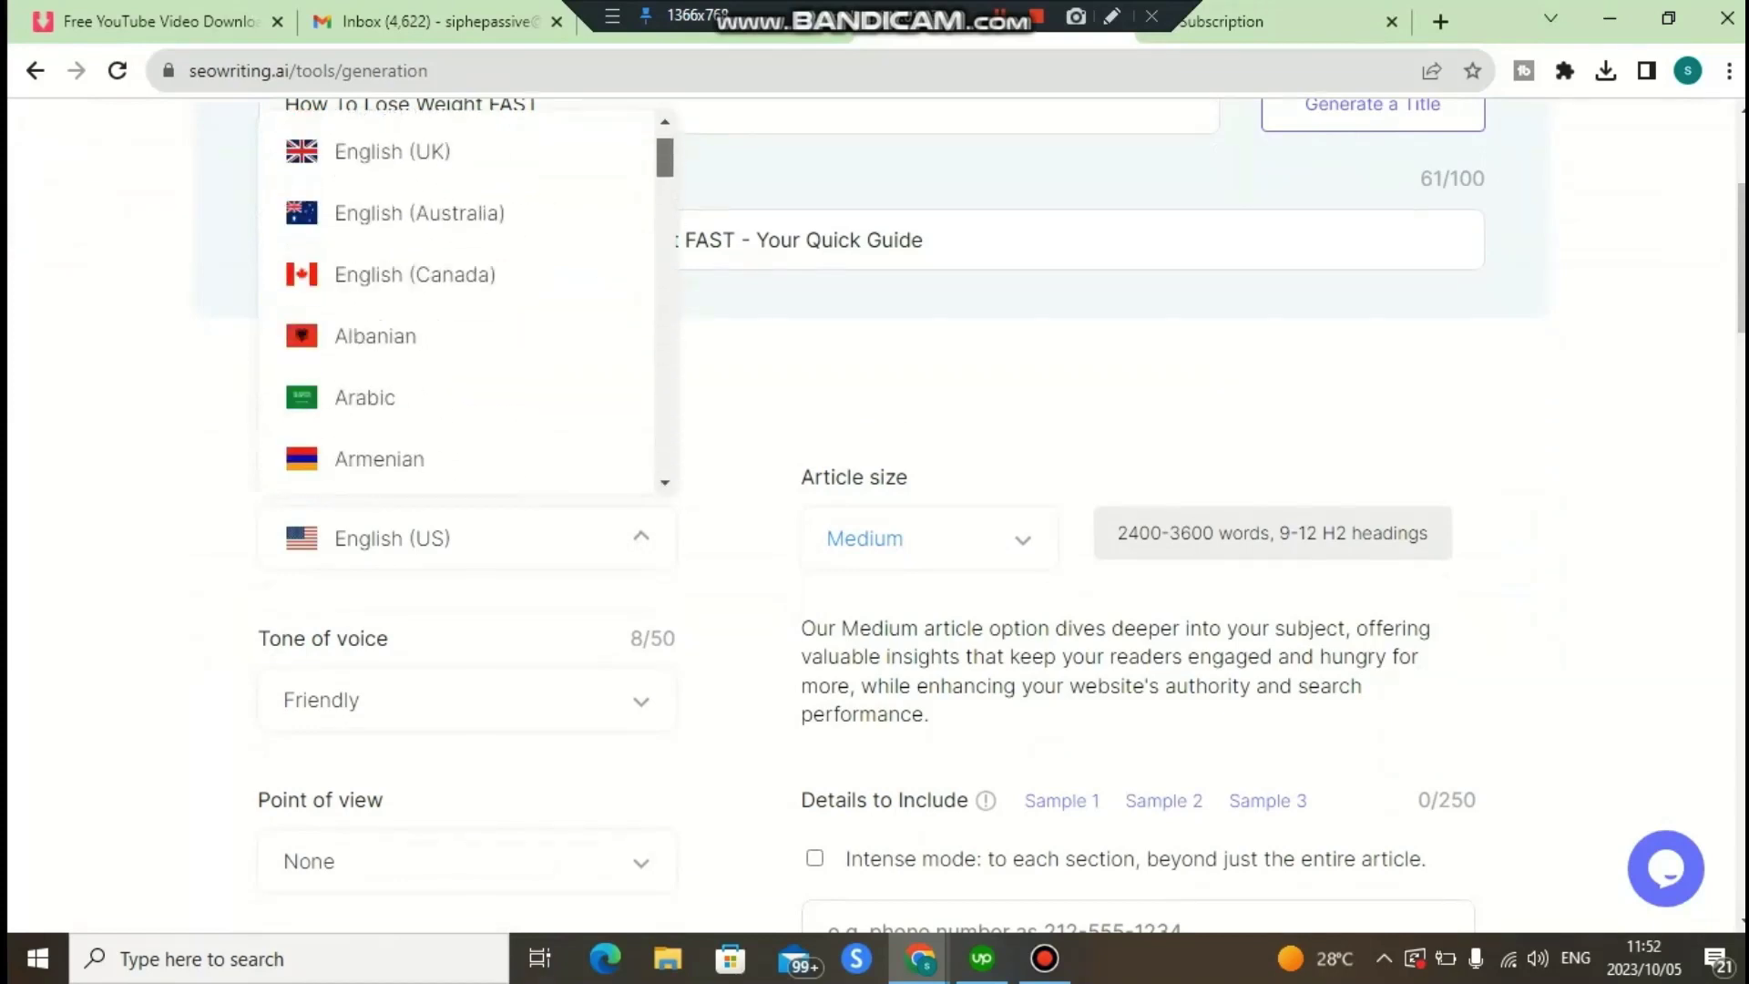
{"action": "left_click", "coordinate": [393, 129]}
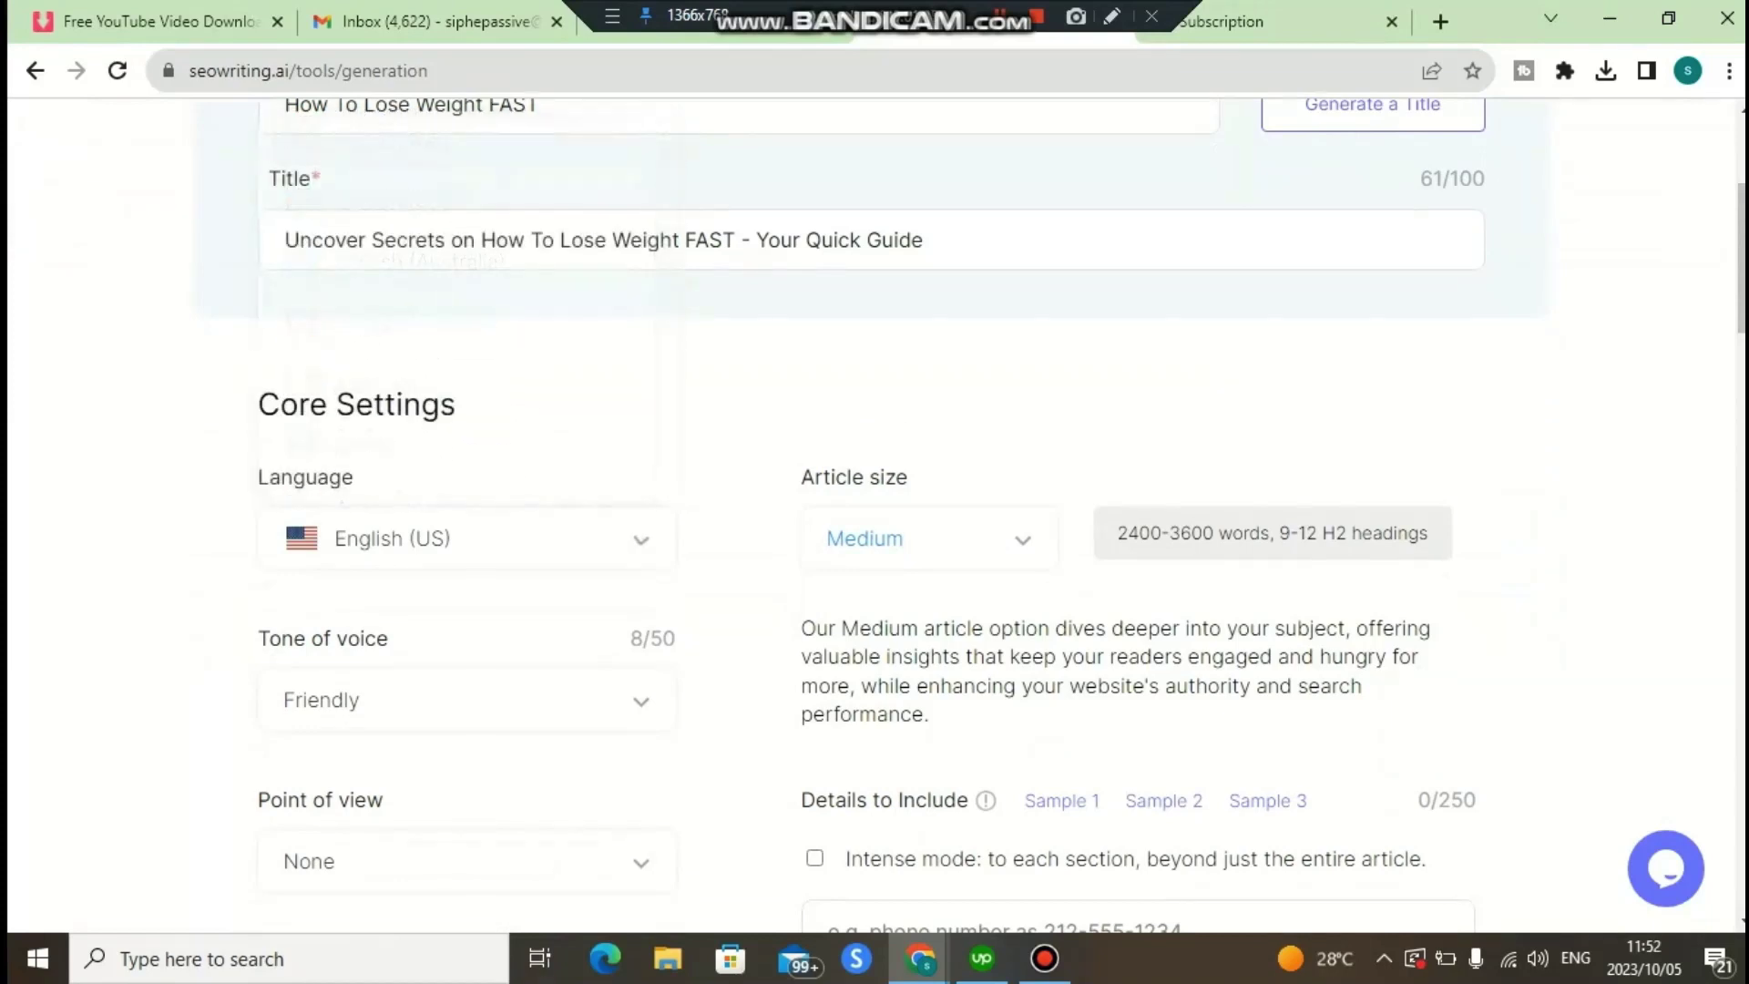
{"action": "left_click", "coordinate": [929, 538]}
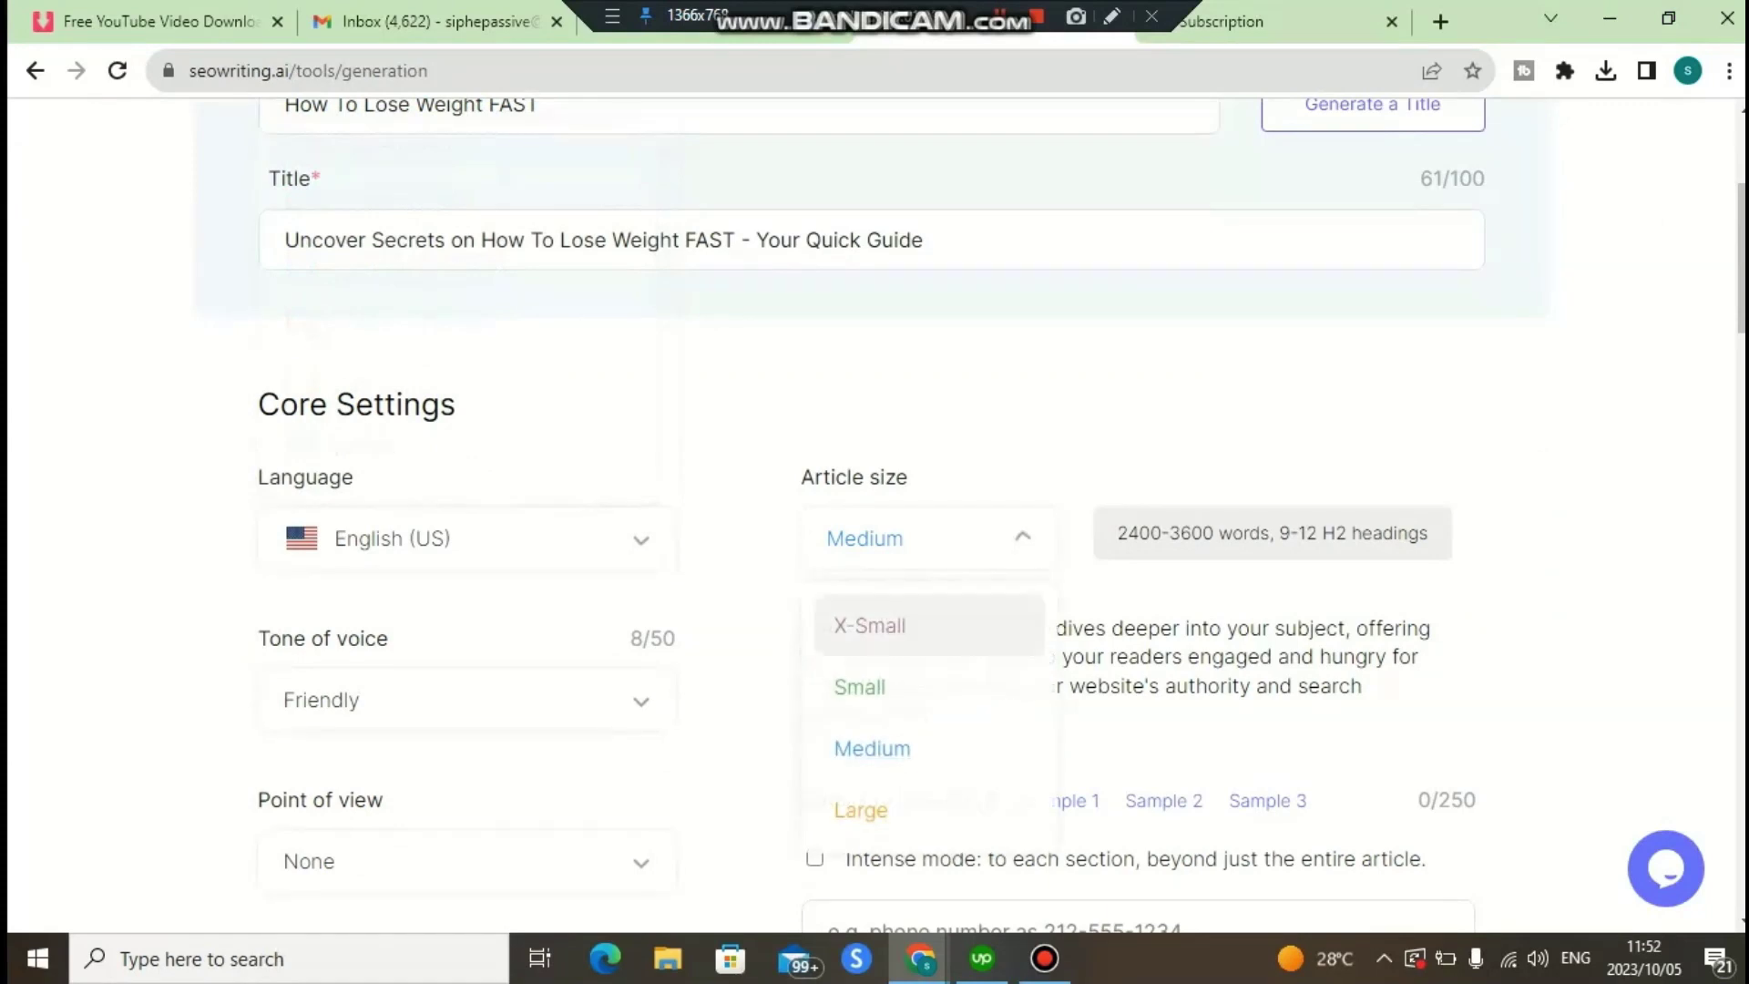
{"action": "left_click", "coordinate": [929, 626]}
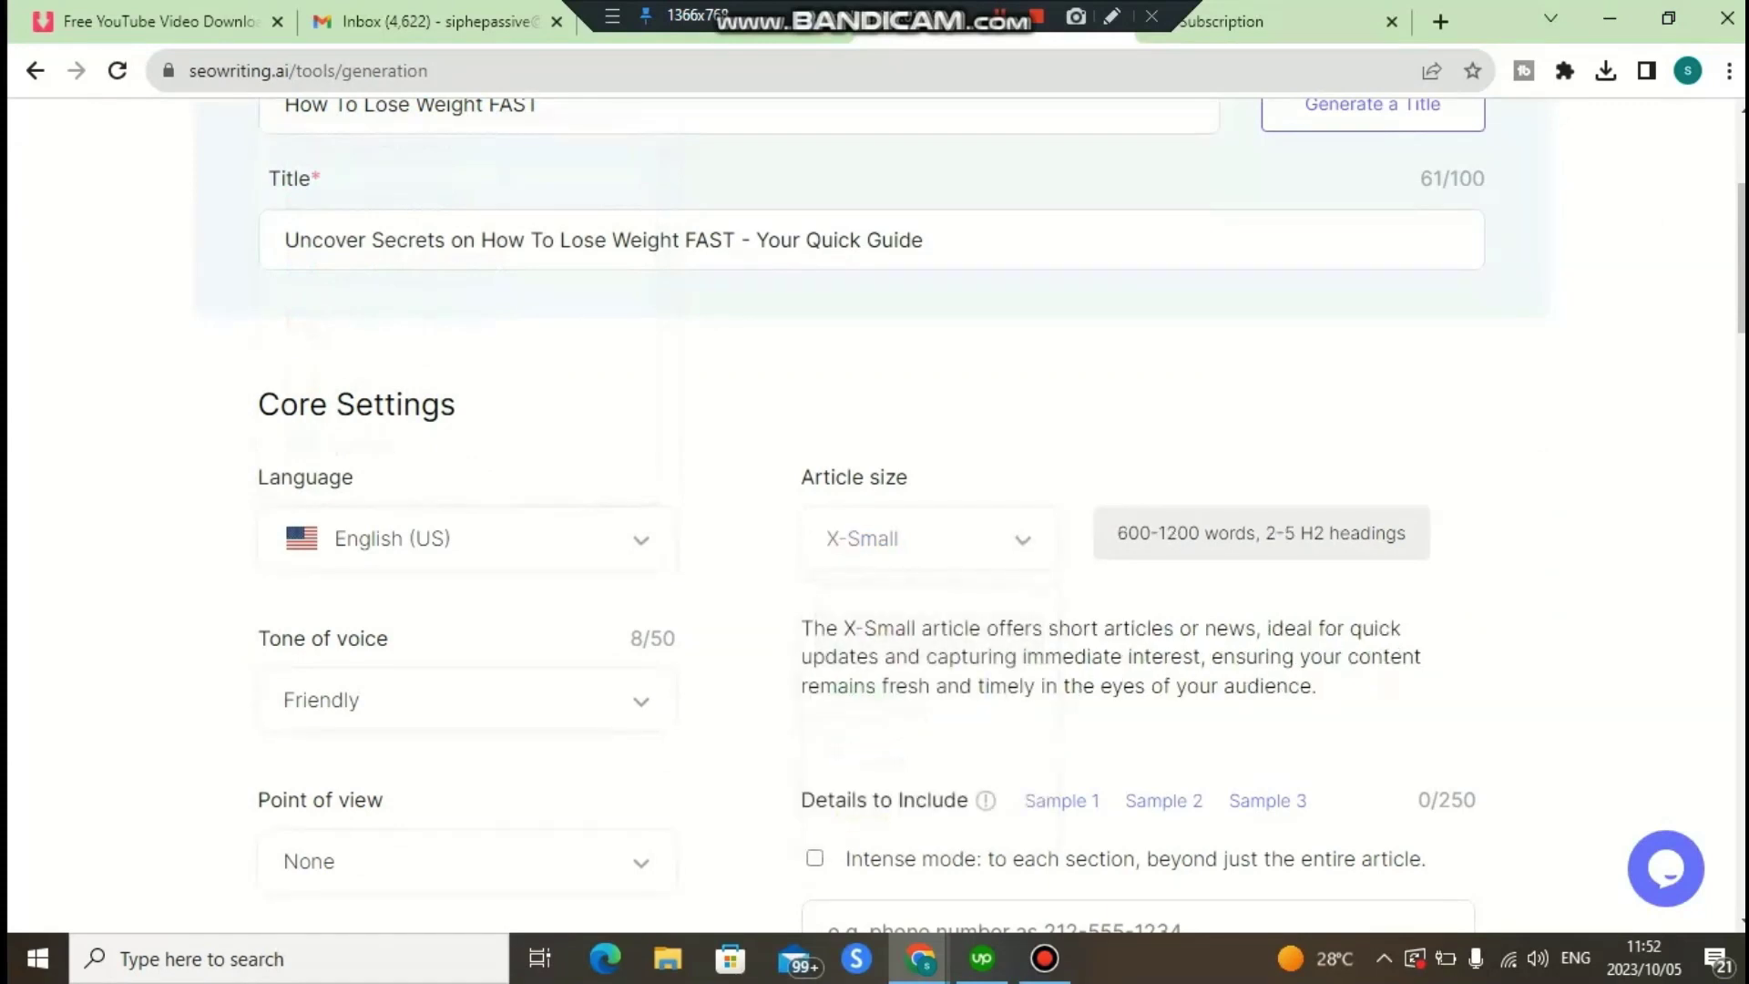
Keep the tone of voice at Friendly and the point of view at None.
{"action": "scroll", "coordinate": [874, 515], "scroll_direction": "down", "scroll_amount": 2}
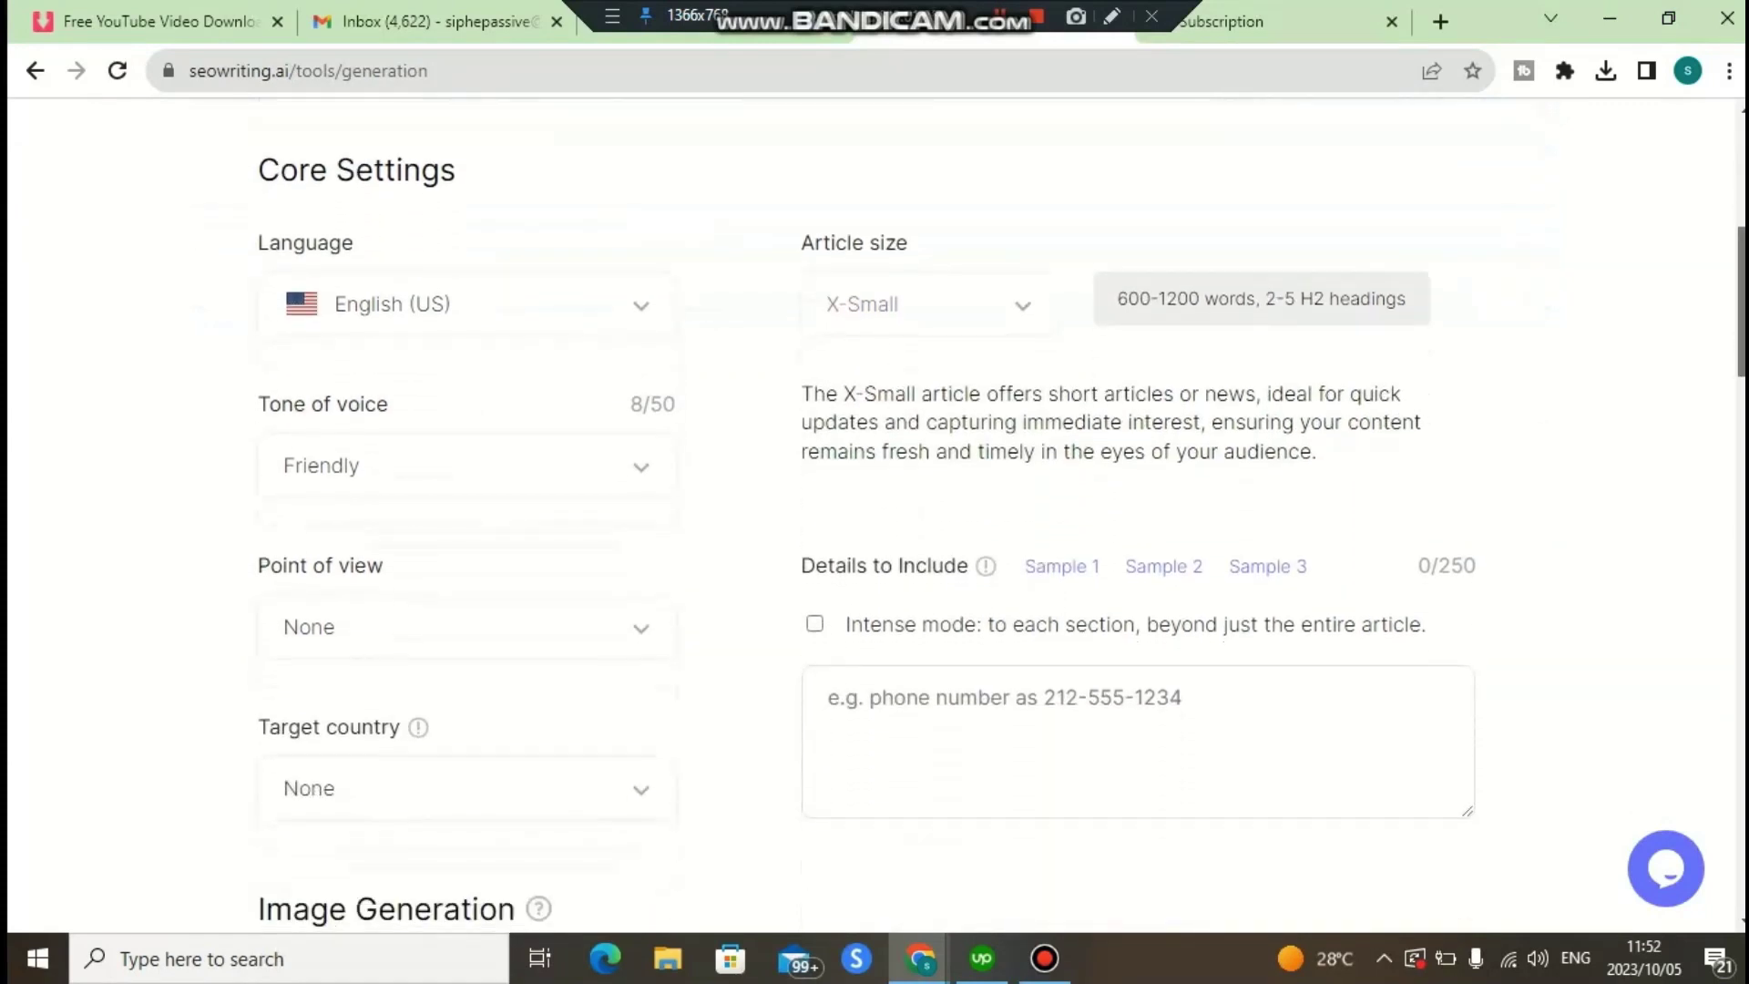
{"action": "scroll", "coordinate": [875, 515], "scroll_direction": "down", "scroll_amount": 1}
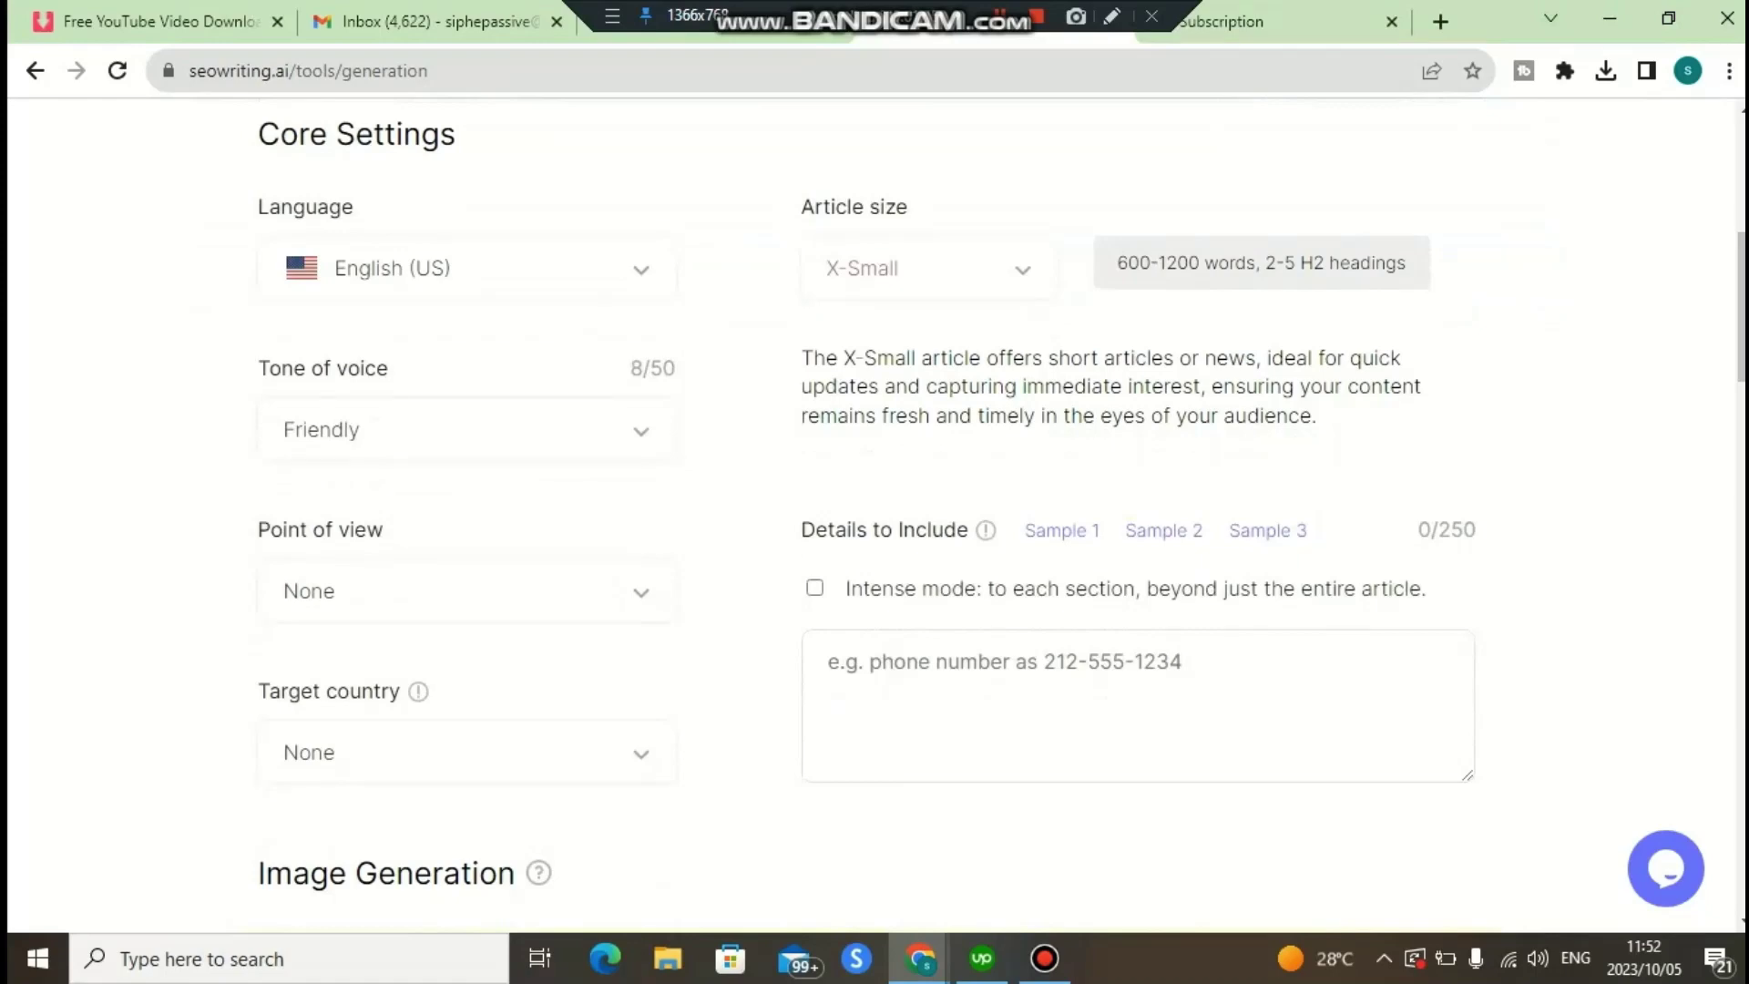
{"action": "left_click", "coordinate": [466, 430]}
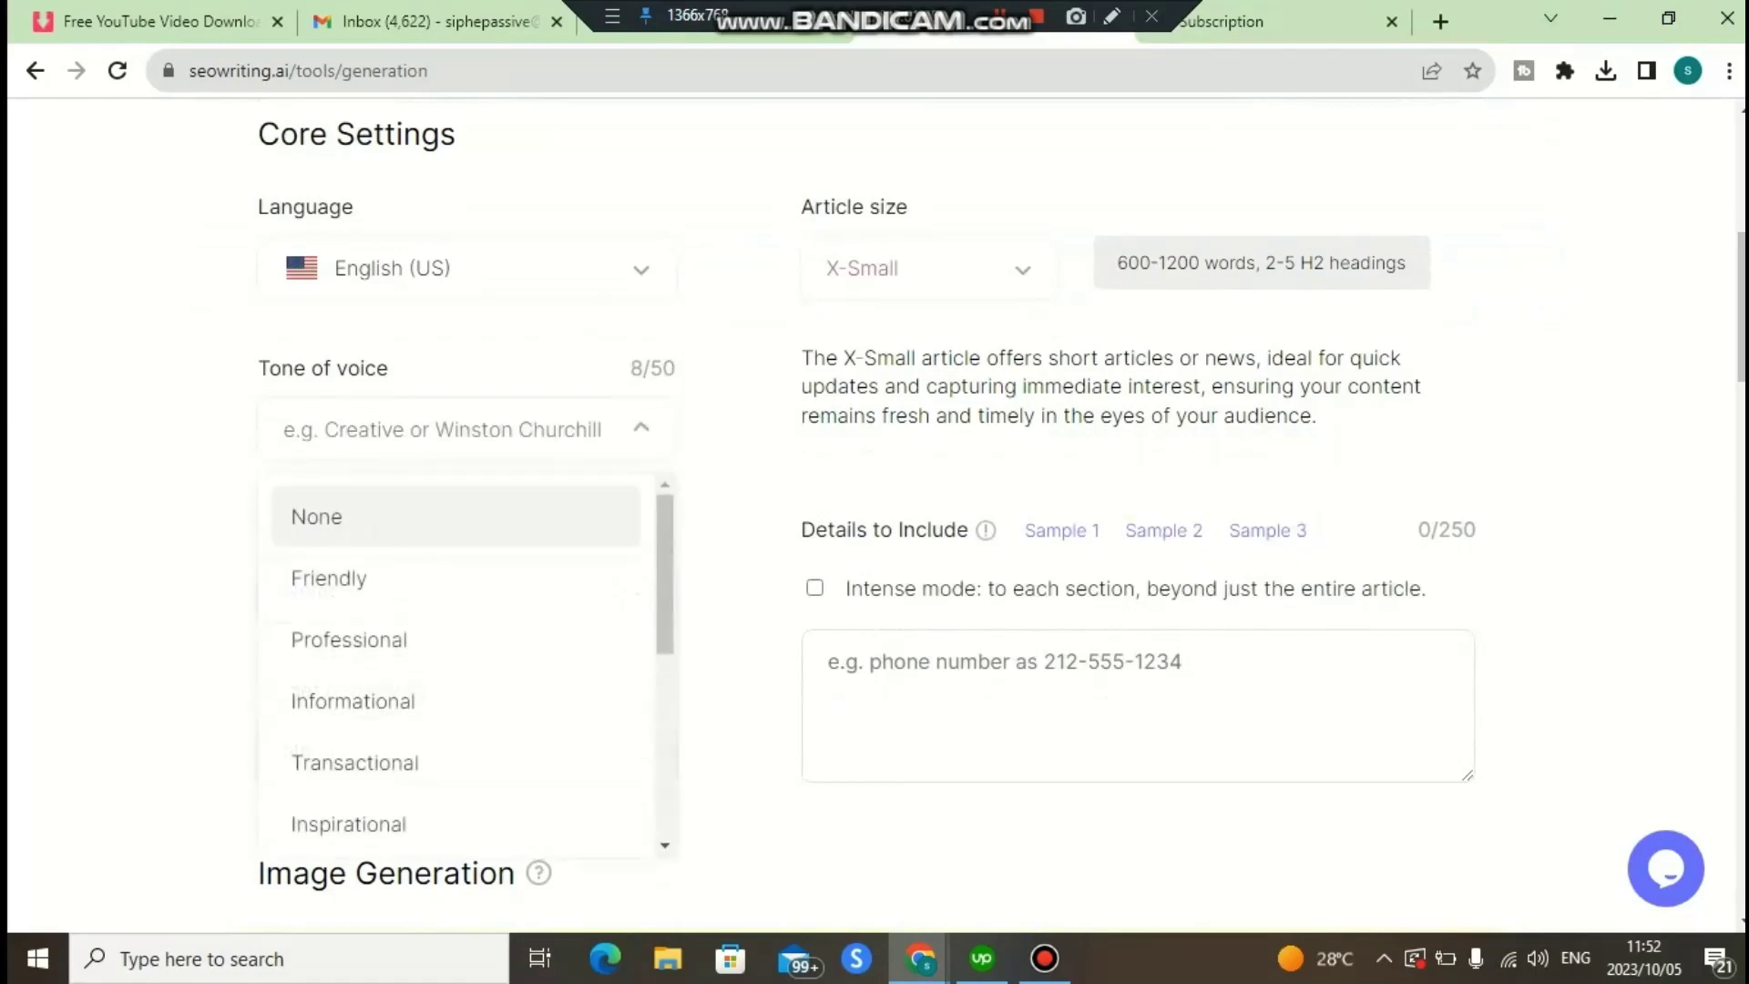
{"action": "left_click", "coordinate": [329, 578]}
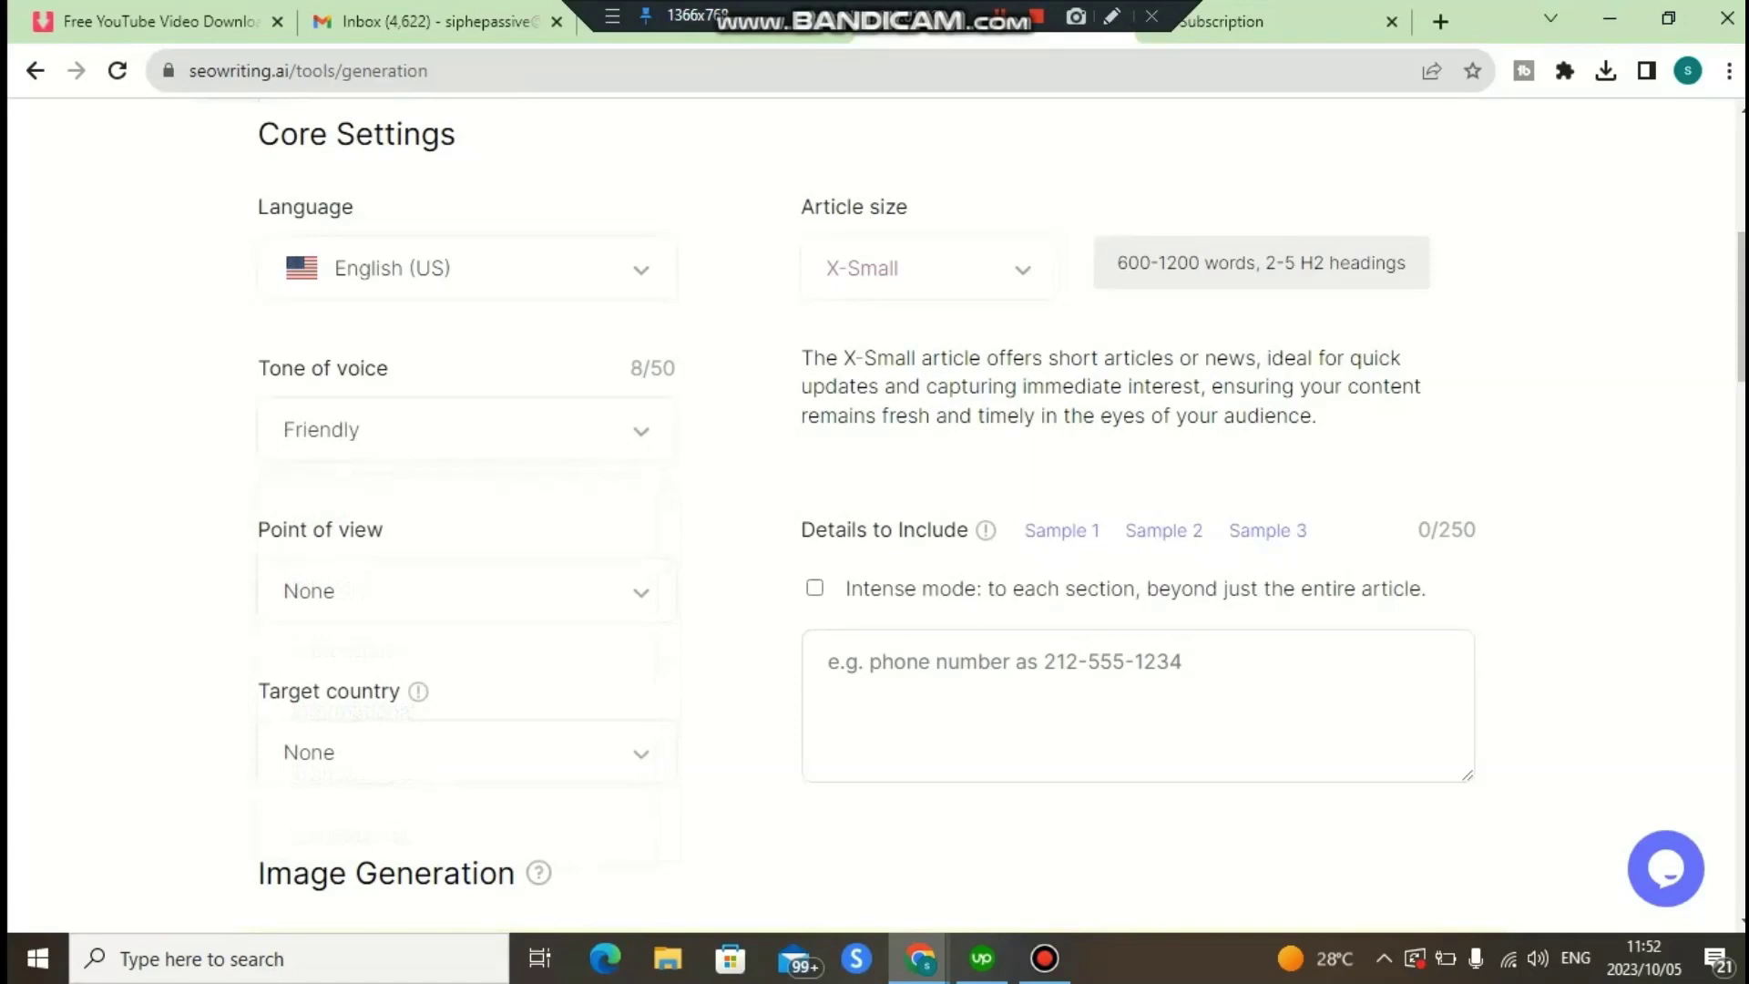
{"action": "left_click", "coordinate": [467, 591]}
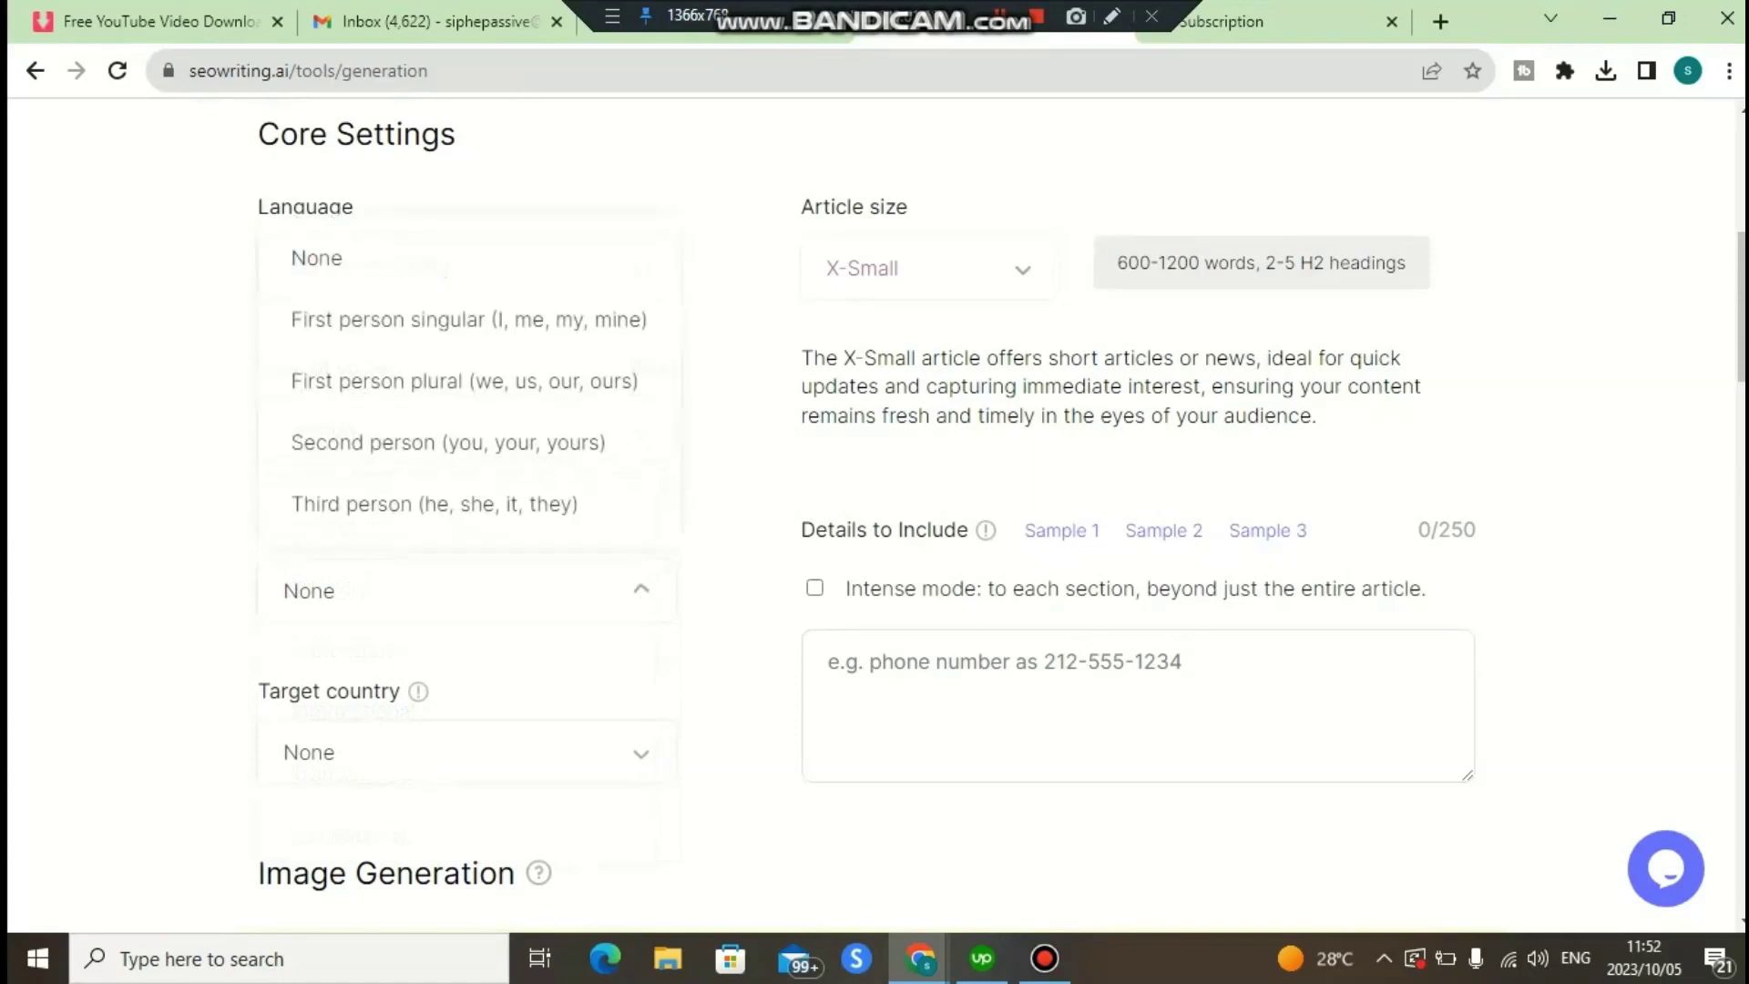
{"action": "left_click", "coordinate": [466, 591]}
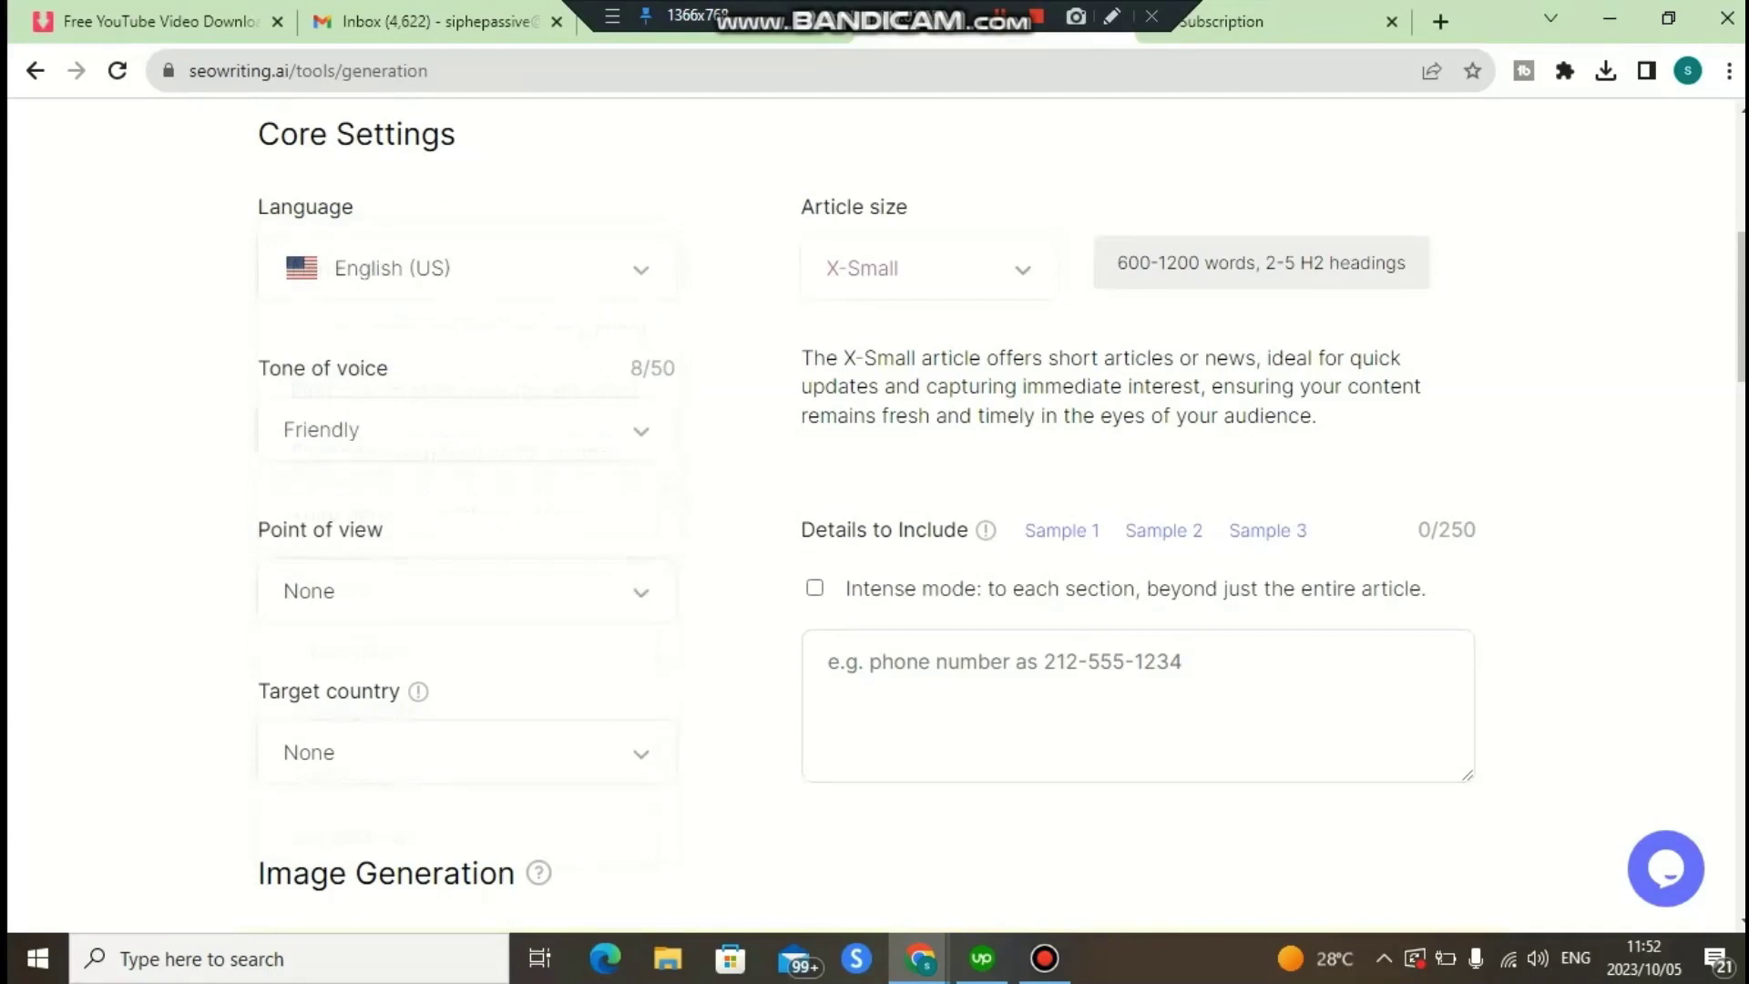
Keep target country at None, set image placement to In Each Section, and keep High Quality AI images.
{"action": "scroll", "coordinate": [875, 510], "scroll_direction": "down", "scroll_amount": 3}
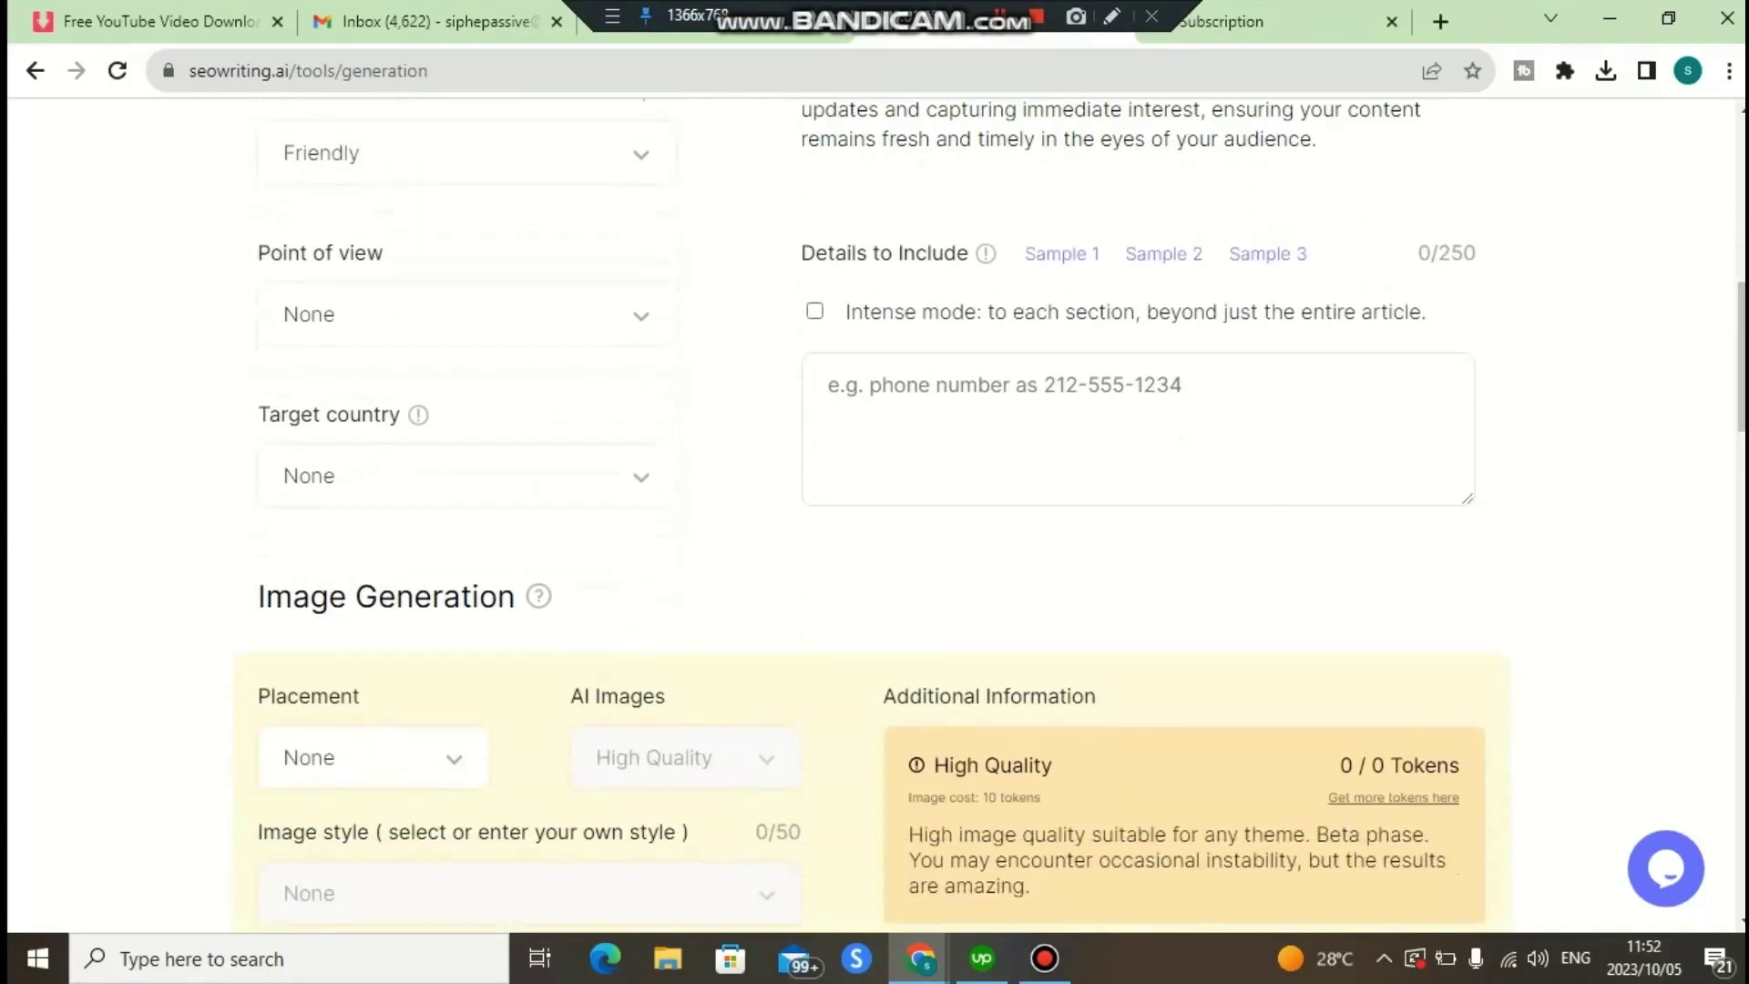
{"action": "left_click", "coordinate": [466, 476]}
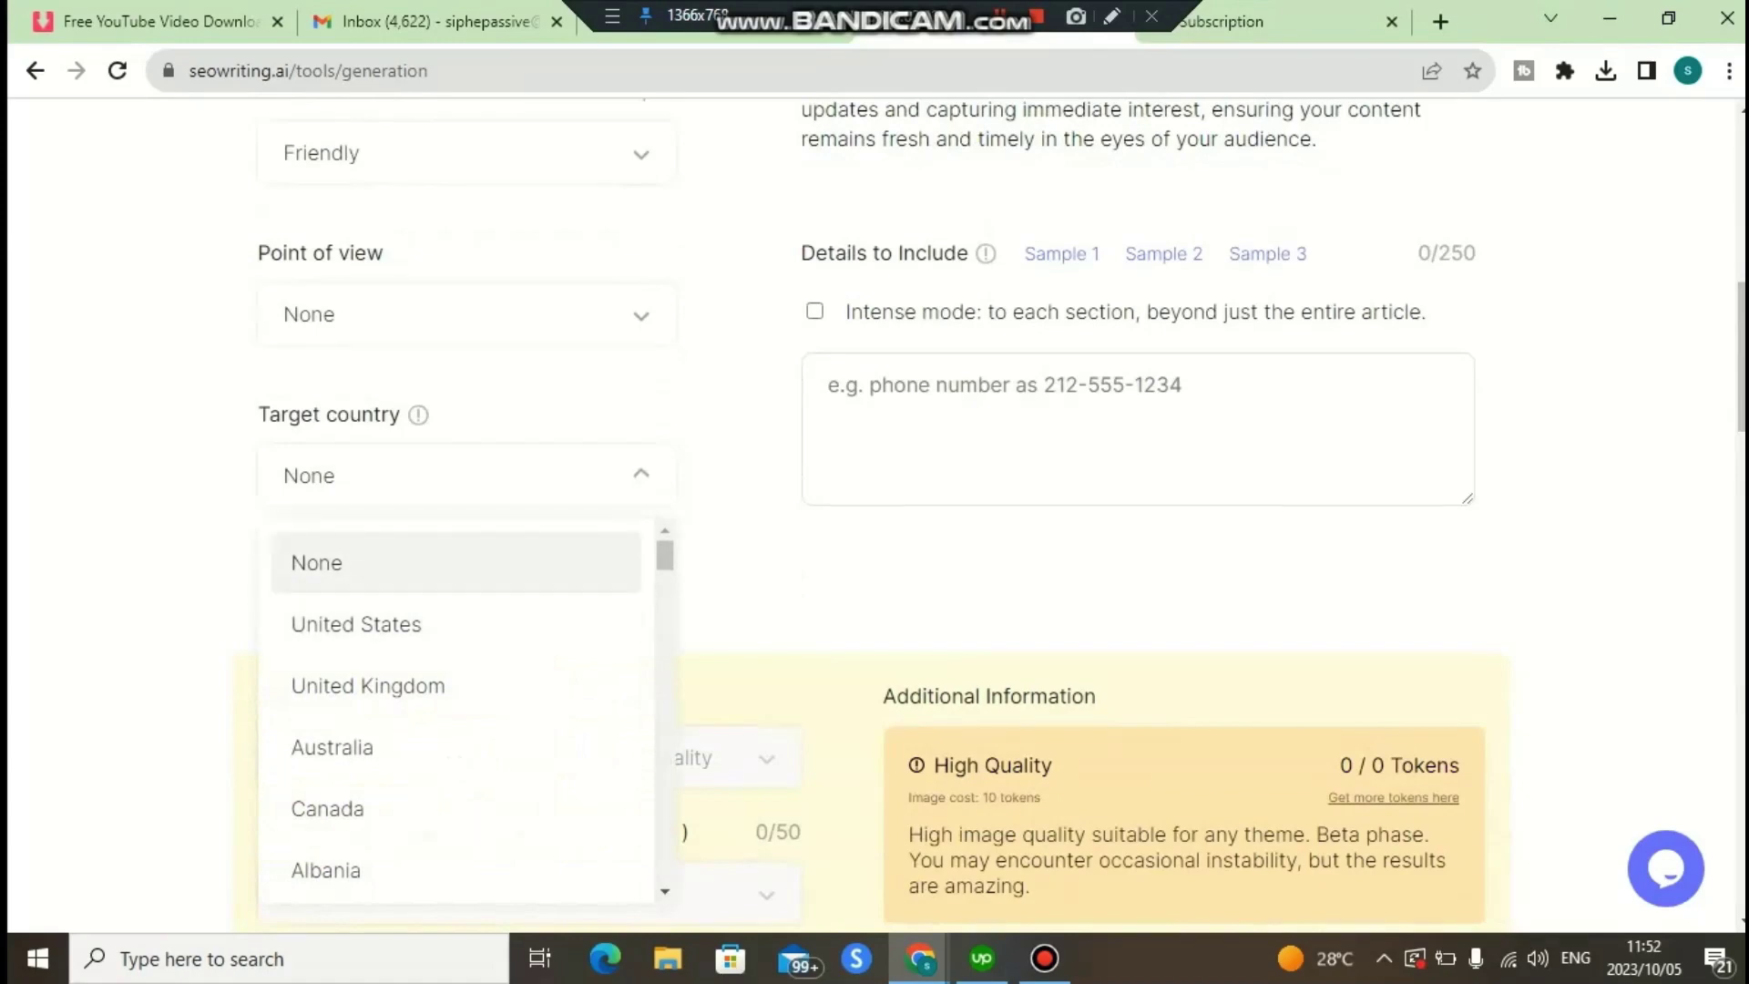
{"action": "left_click", "coordinate": [455, 563]}
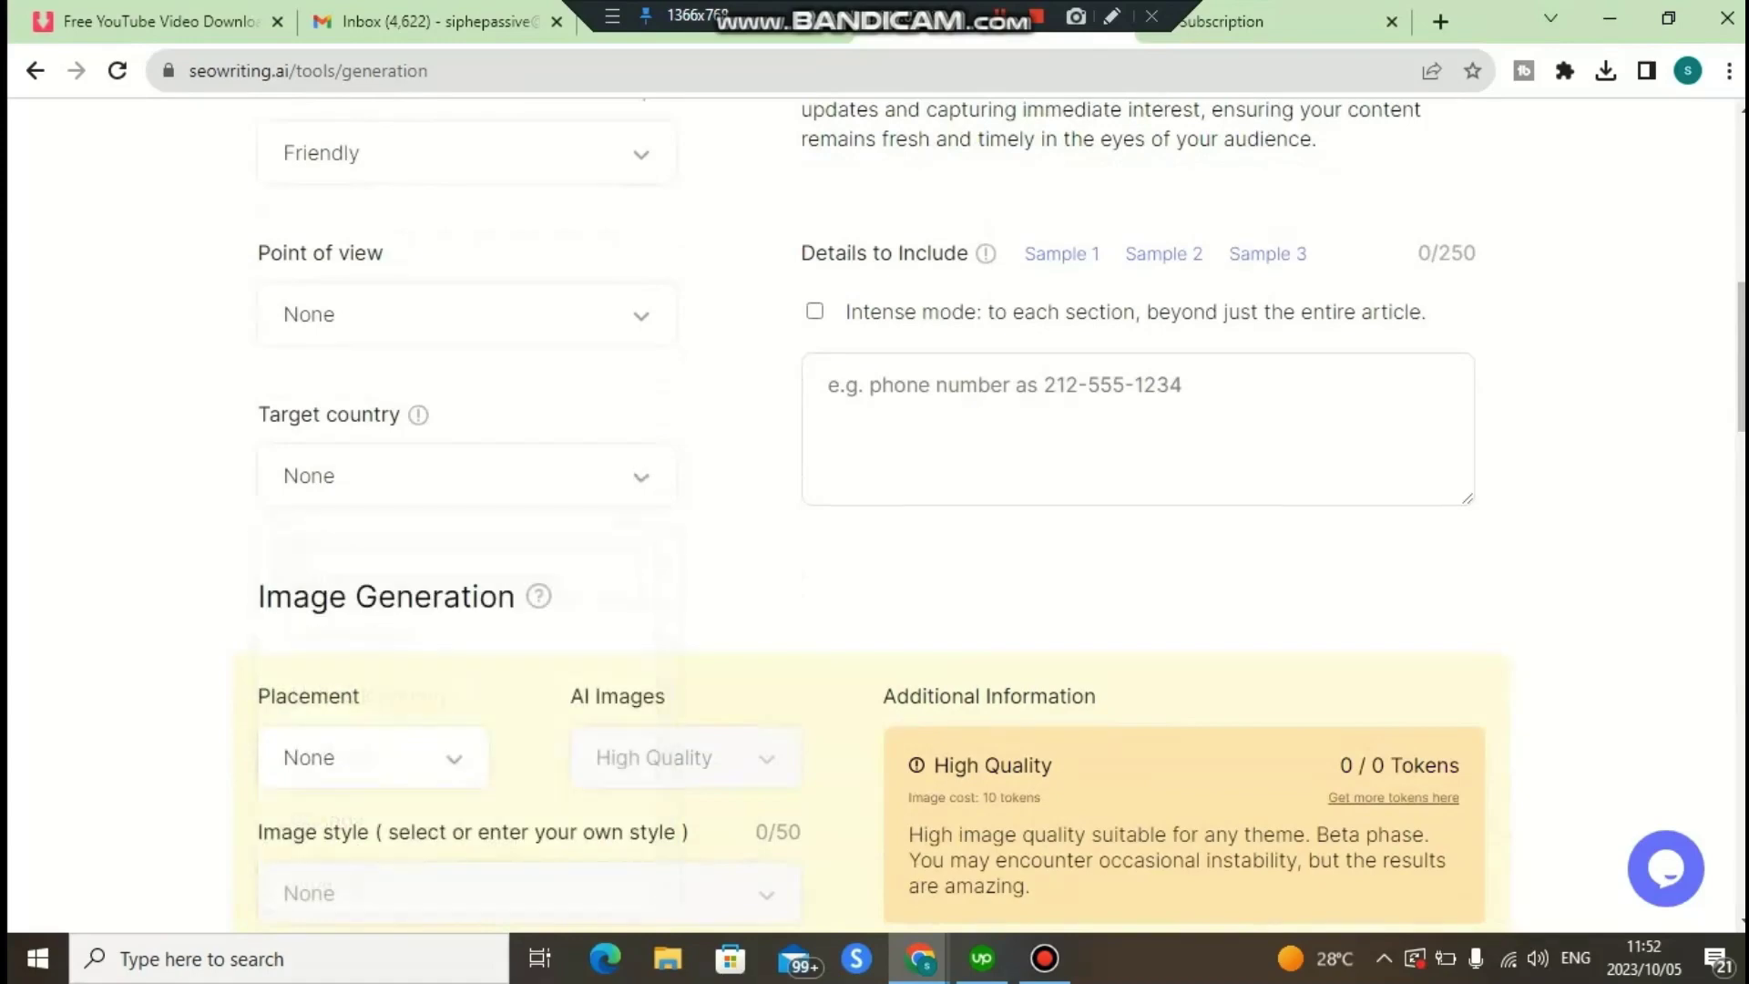
{"action": "scroll", "coordinate": [875, 520], "scroll_direction": "down", "scroll_amount": 3}
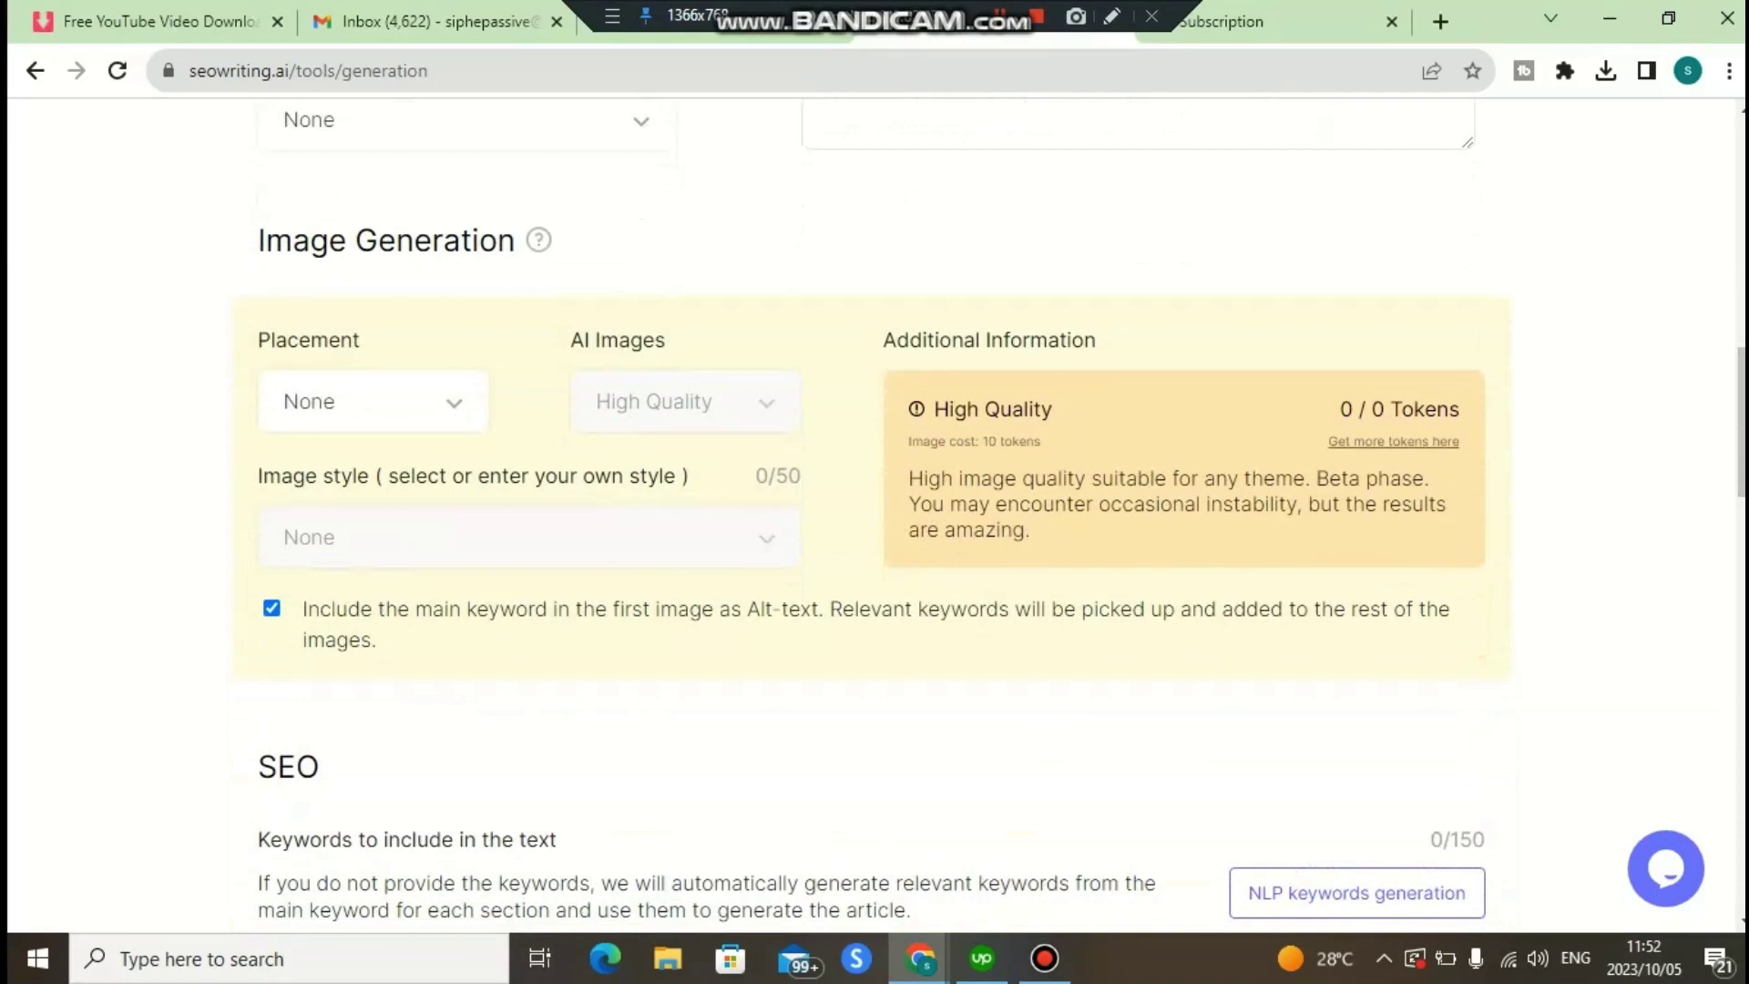
{"action": "left_click", "coordinate": [454, 402]}
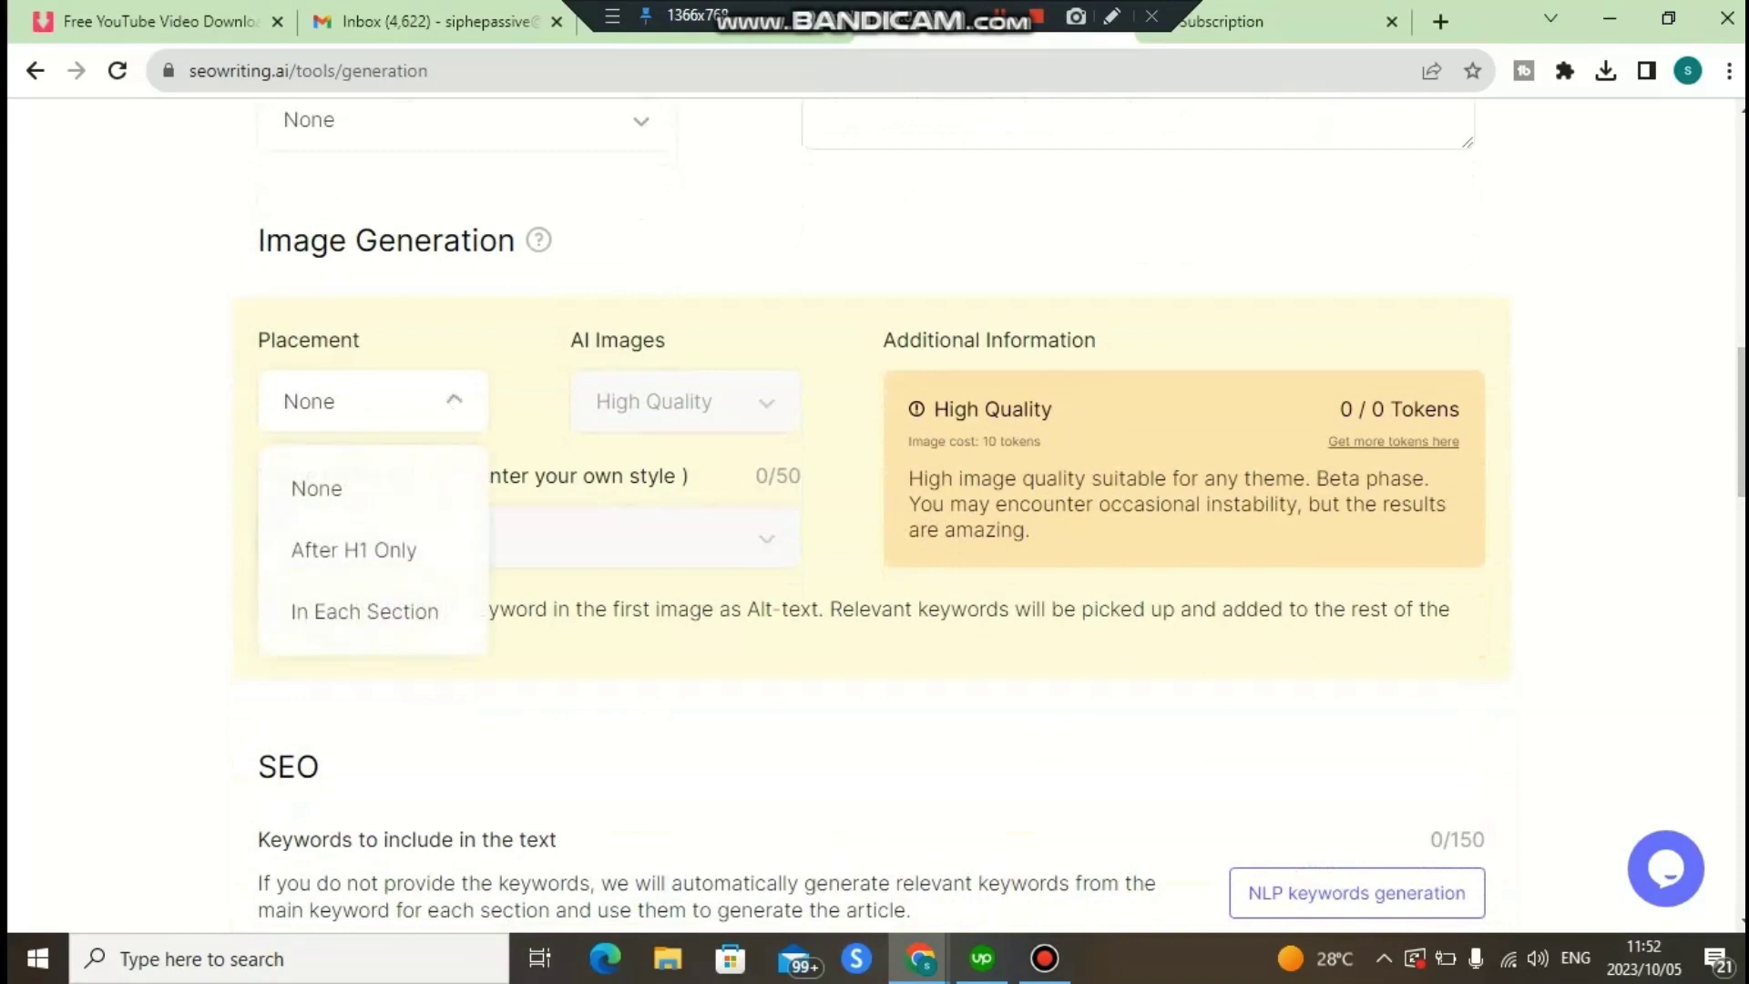
{"action": "left_click", "coordinate": [364, 612]}
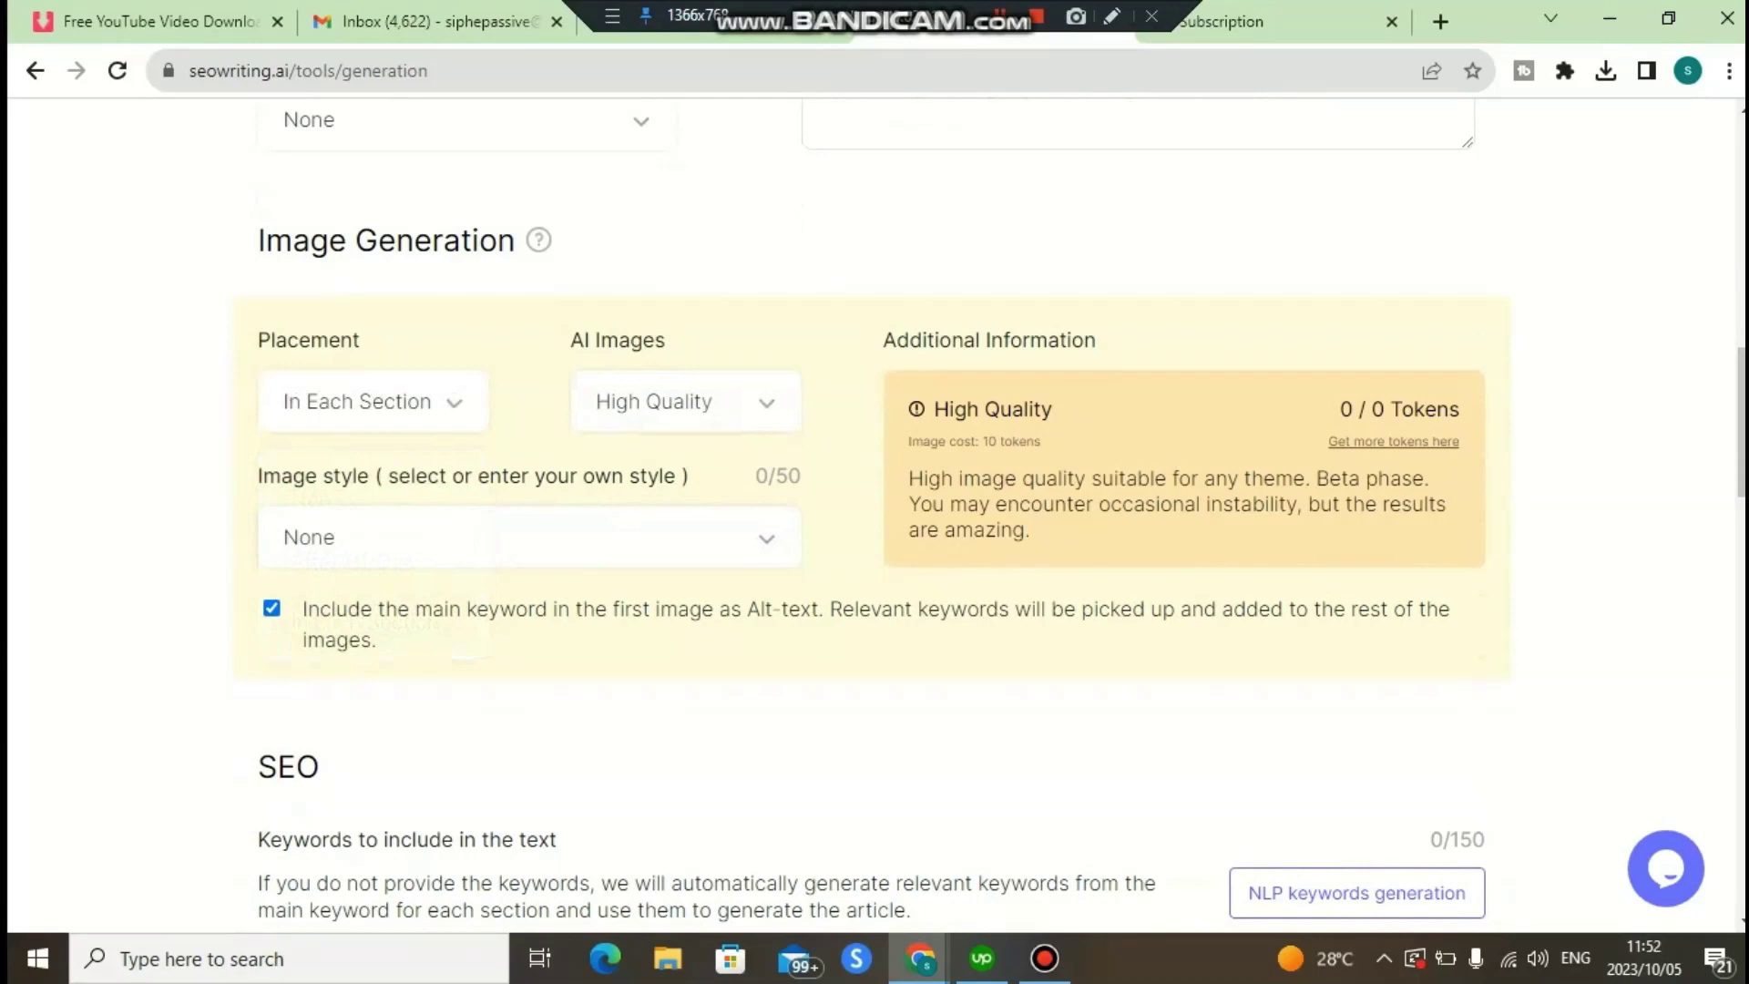
{"action": "left_click", "coordinate": [685, 401]}
{"action": "left_click", "coordinate": [685, 401]}
{"action": "scroll", "coordinate": [875, 510], "scroll_direction": "down", "scroll_amount": 4}
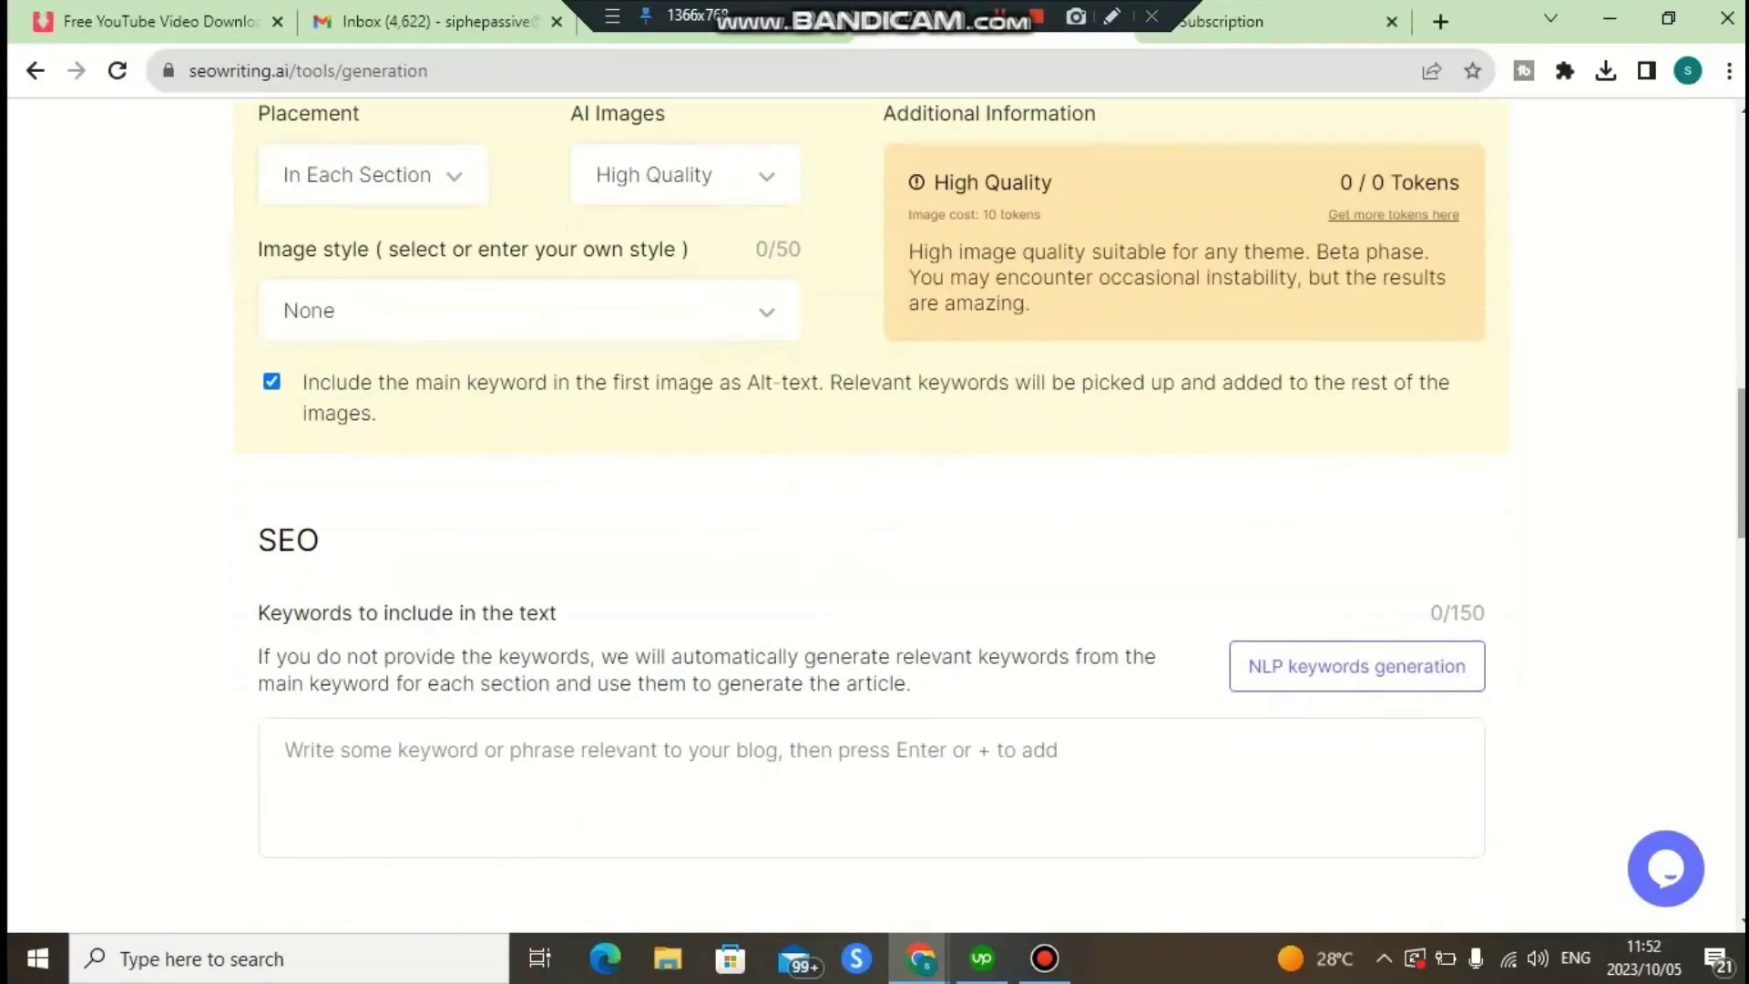
{"action": "left_click_drag", "start_coordinate": [1741, 506], "coordinate": [1740, 508]}
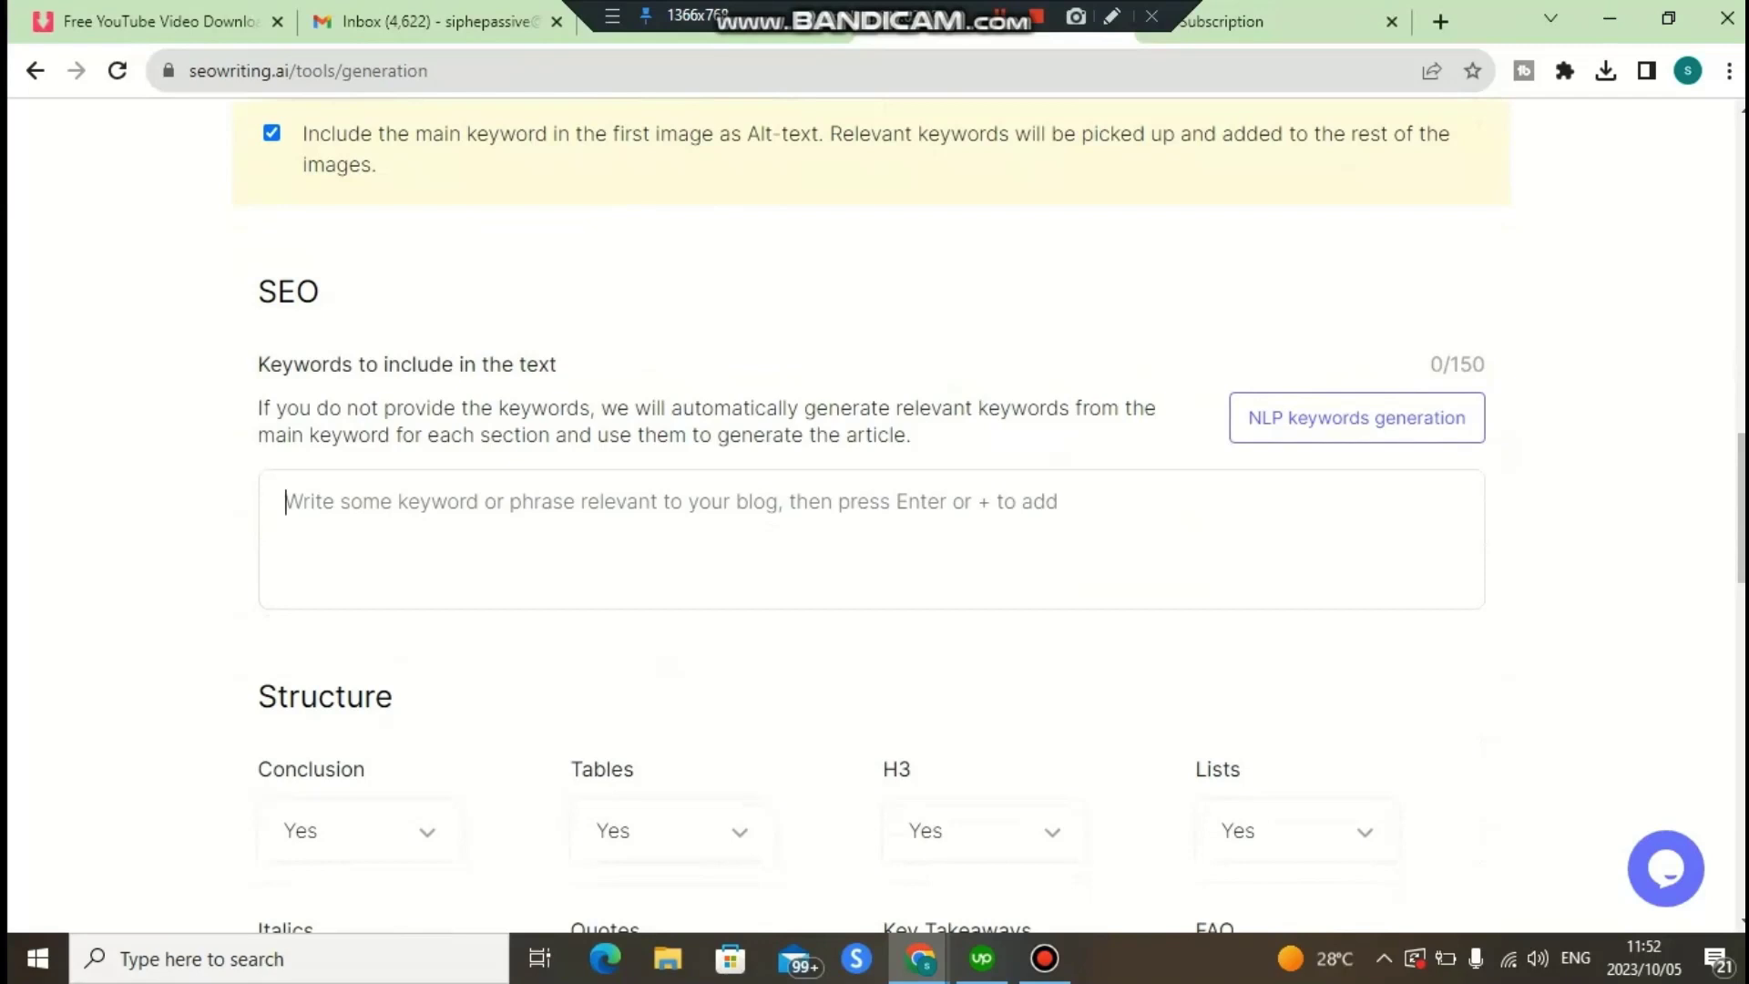
Add 'weight loss' and 'how to lose weight' as SEO keywords, fixing typos along the way.
{"action": "type", "text": "WEIGHT"}
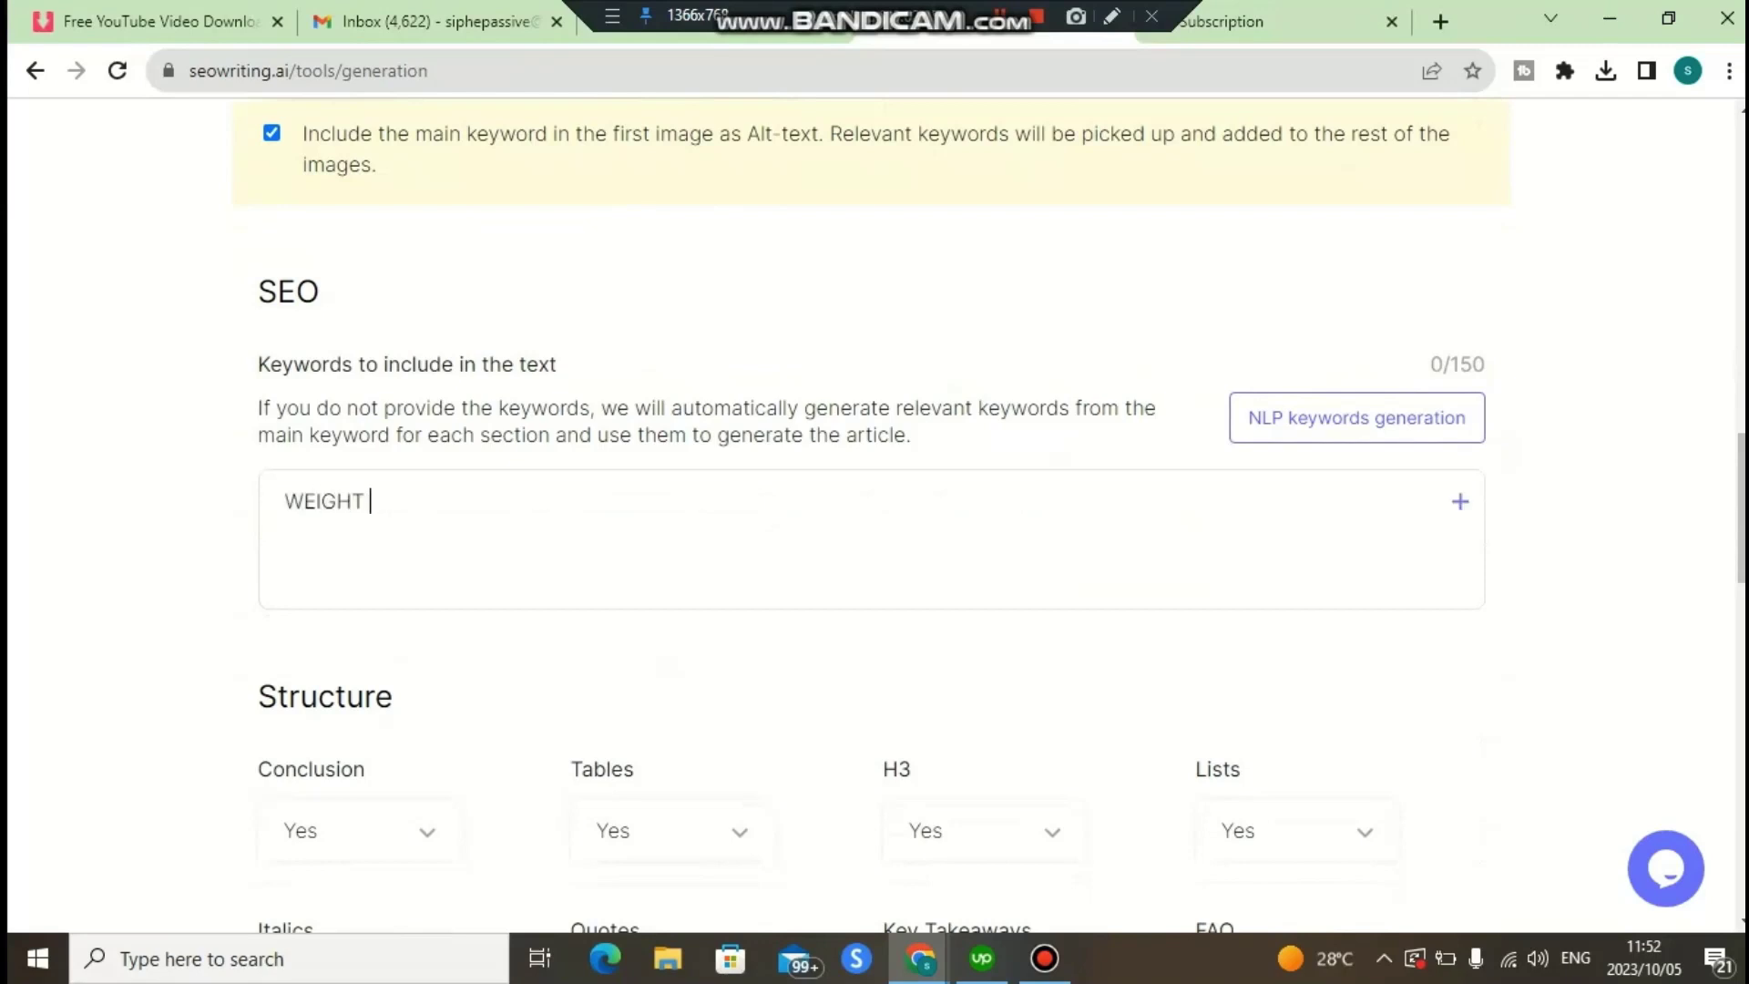
{"action": "key", "text": "BackSpace"}
{"action": "key", "text": "BackSpace"}
{"action": "key", "text": "BackSpace"}
{"action": "key", "text": "BackSpace"}
{"action": "key", "text": "BackSpace"}
{"action": "key", "text": "BackSpace"}
{"action": "key", "text": "BackSpace"}
{"action": "type", "text": "weight loss"}
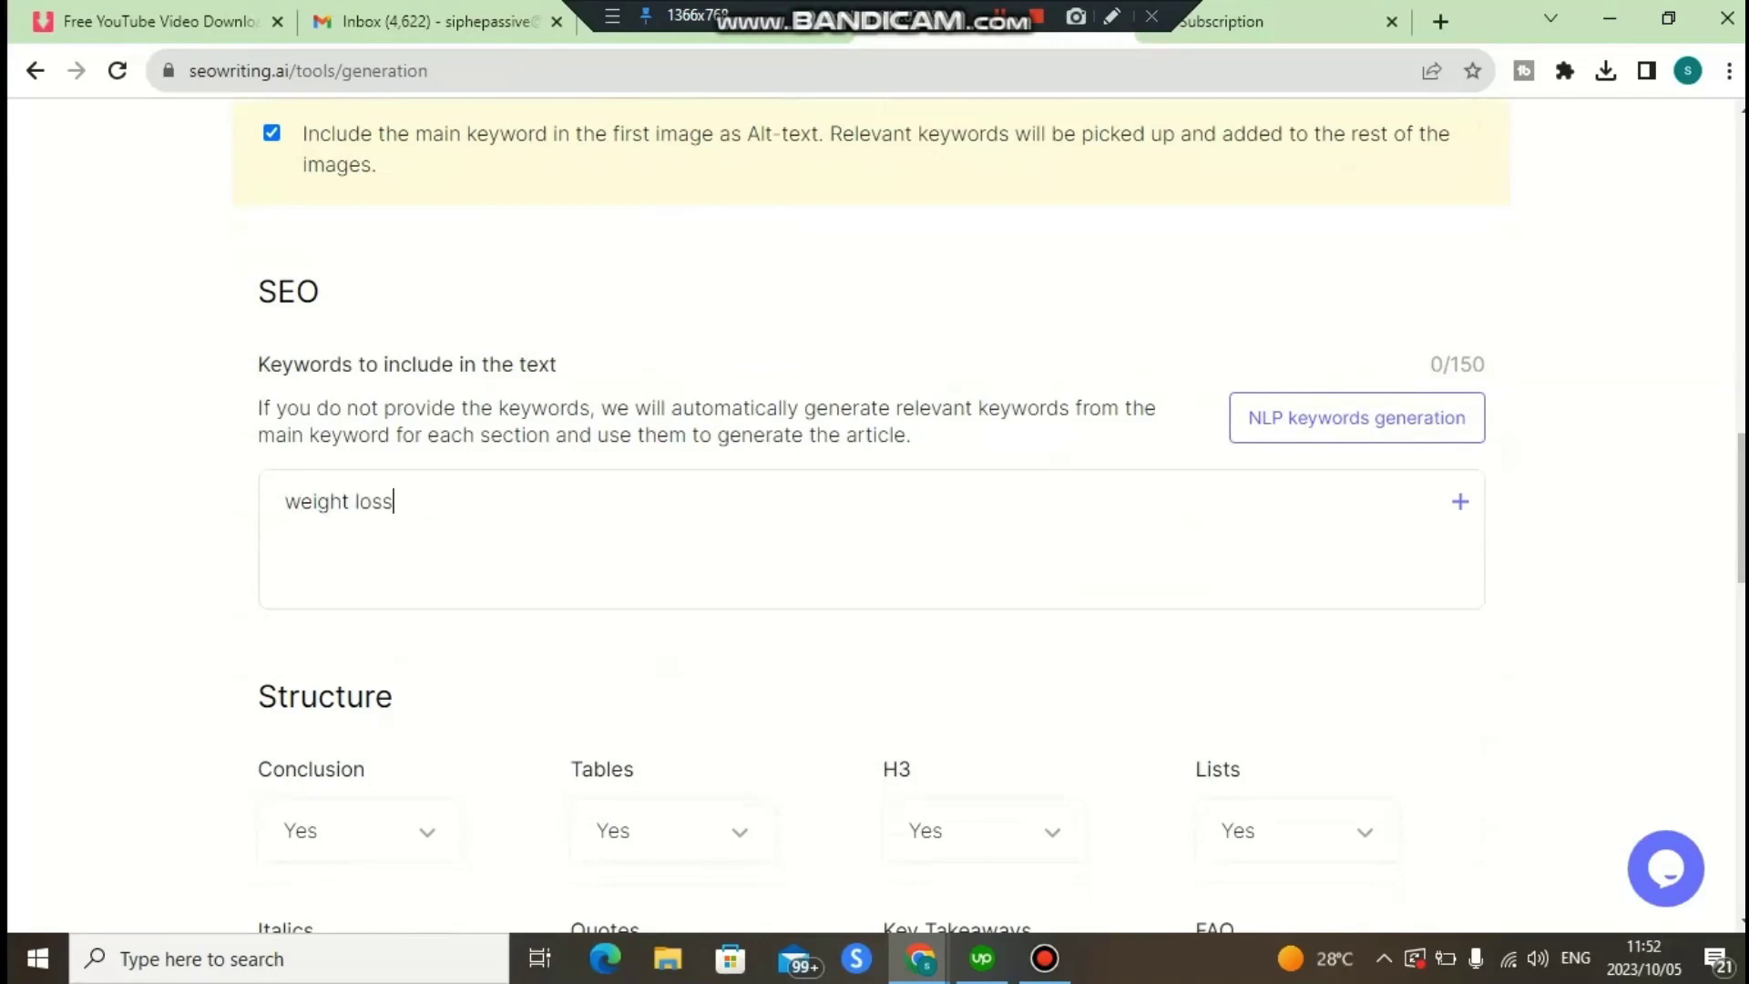
{"action": "type", "text": "."}
{"action": "key", "text": "BackSpace"}
{"action": "key", "text": "BackSpace"}
{"action": "key", "text": "Return"}
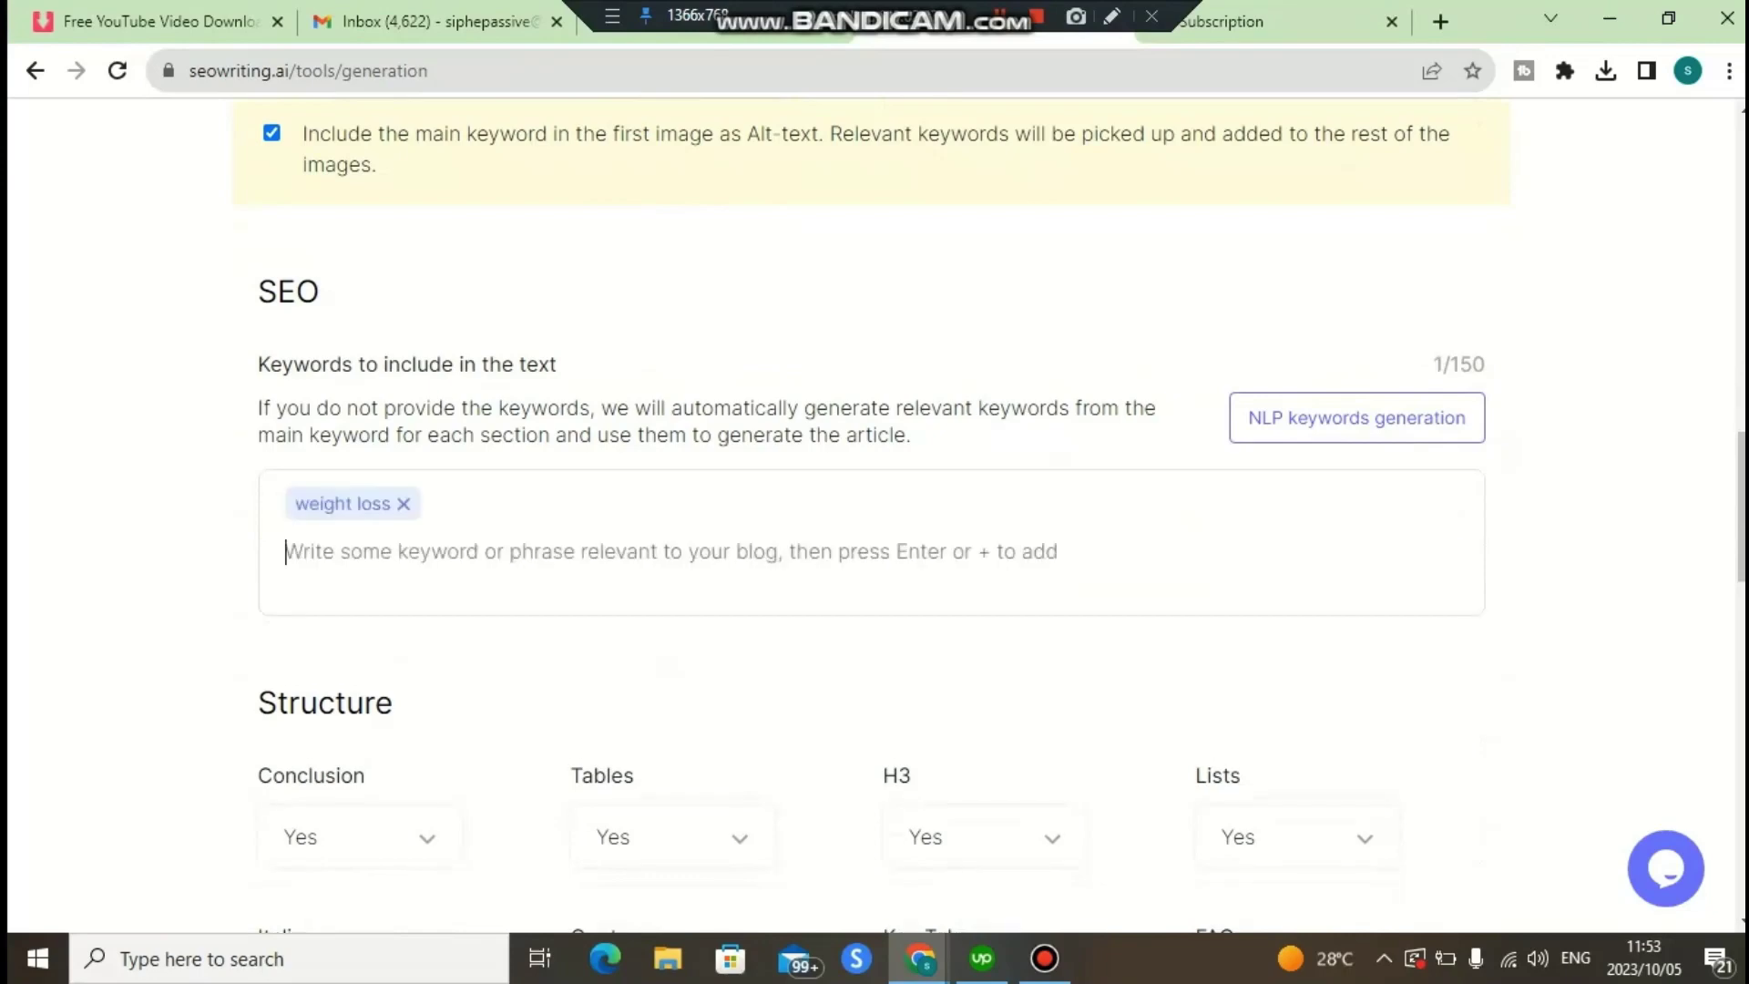
{"action": "type", "text": "how ro"}
{"action": "key", "text": "BackSpace"}
{"action": "key", "text": "BackSpace"}
{"action": "type", "text": "to lose weight"}
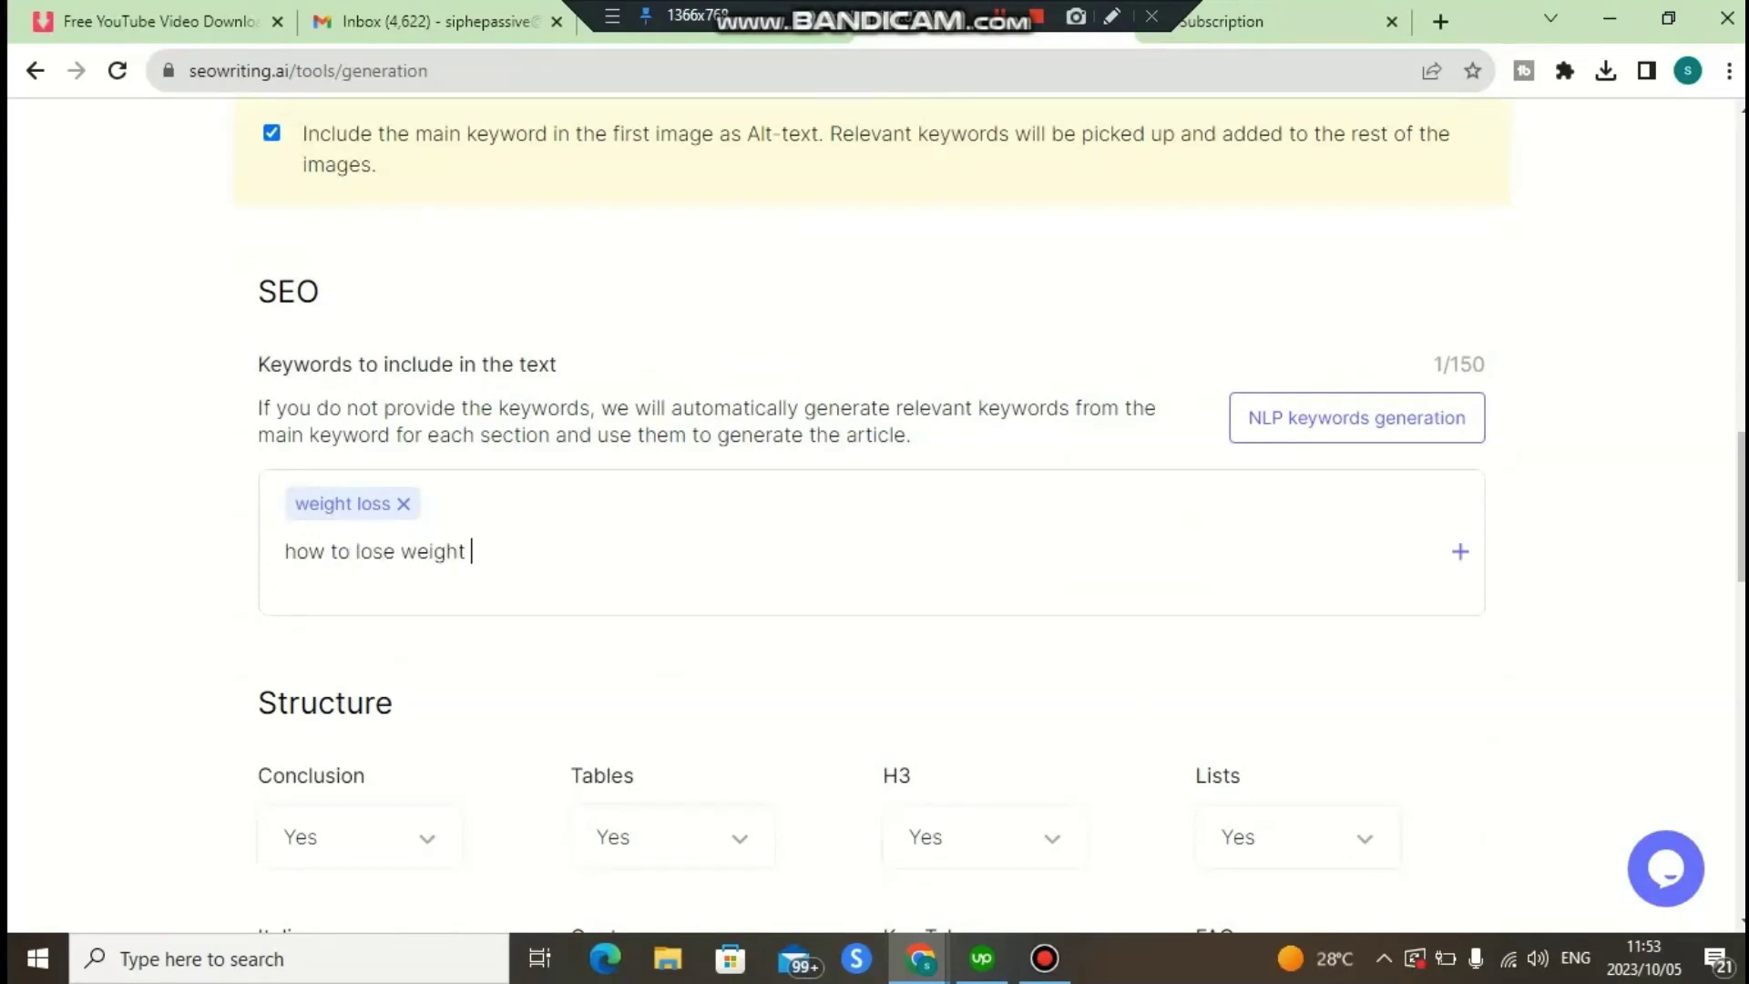
{"action": "key", "text": "Return"}
Add 'how to lose weight fast' and 'weight loss tips' as SEO keywords.
{"action": "type", "text": "how "}
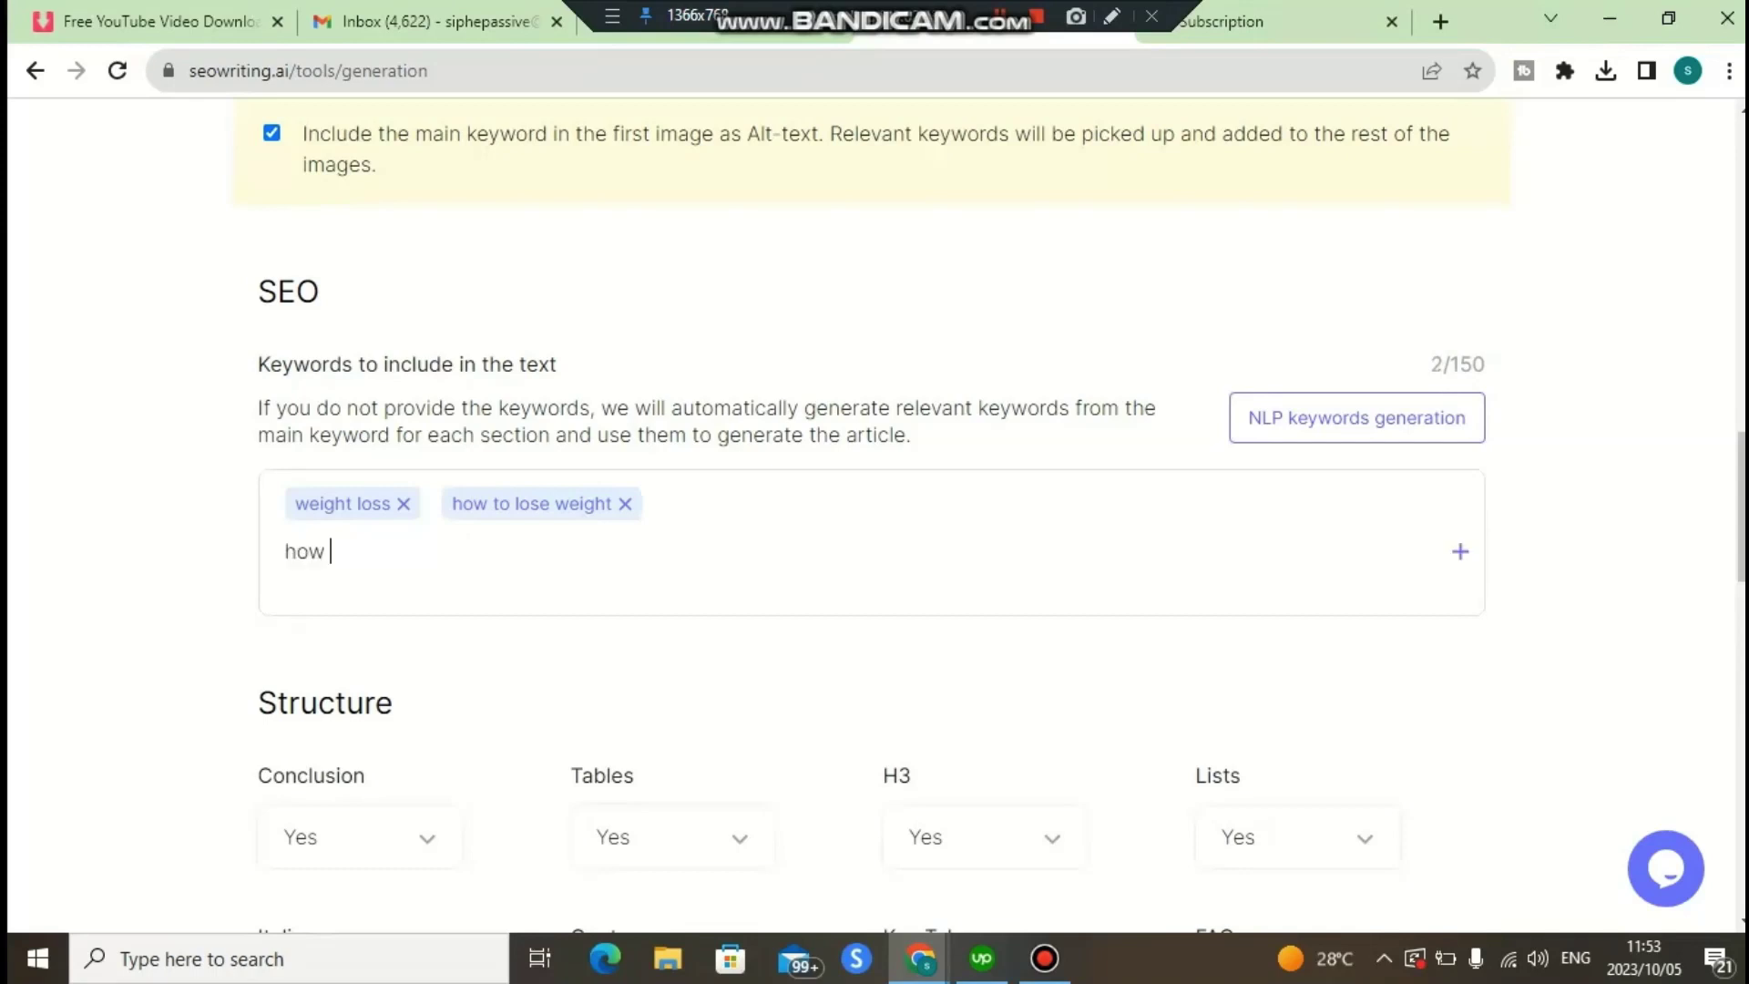
{"action": "type", "text": "to lose weight fast"}
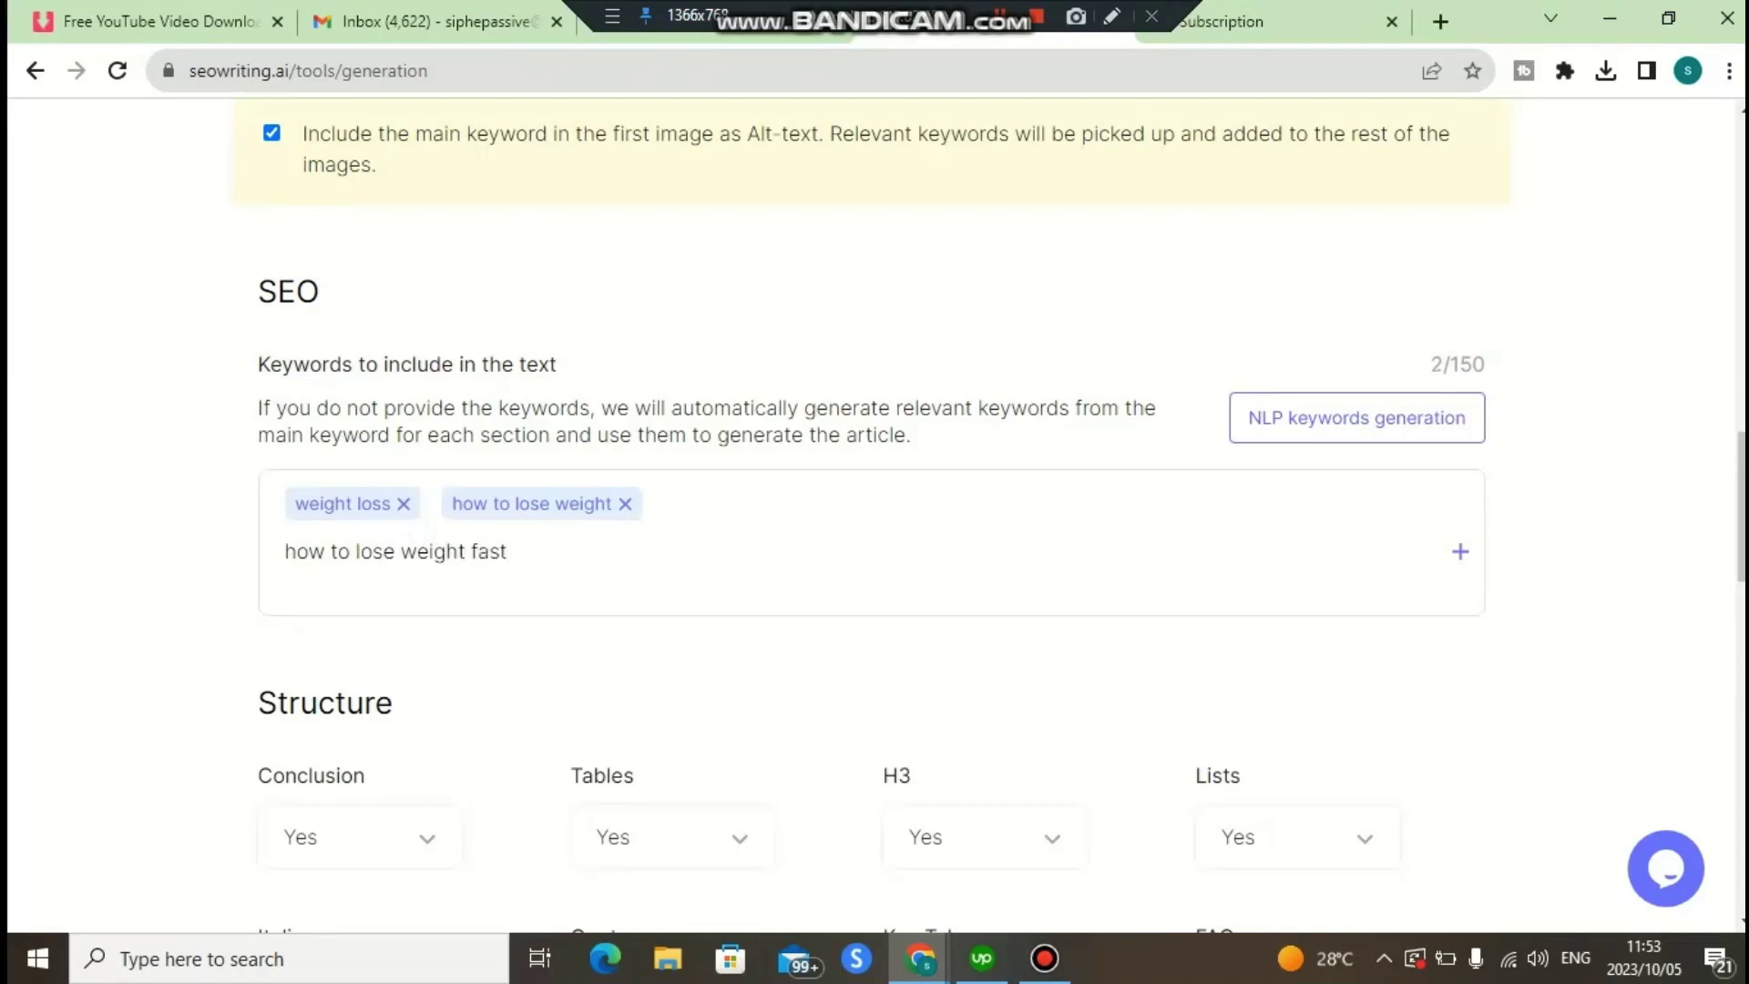
{"action": "key", "text": "Return"}
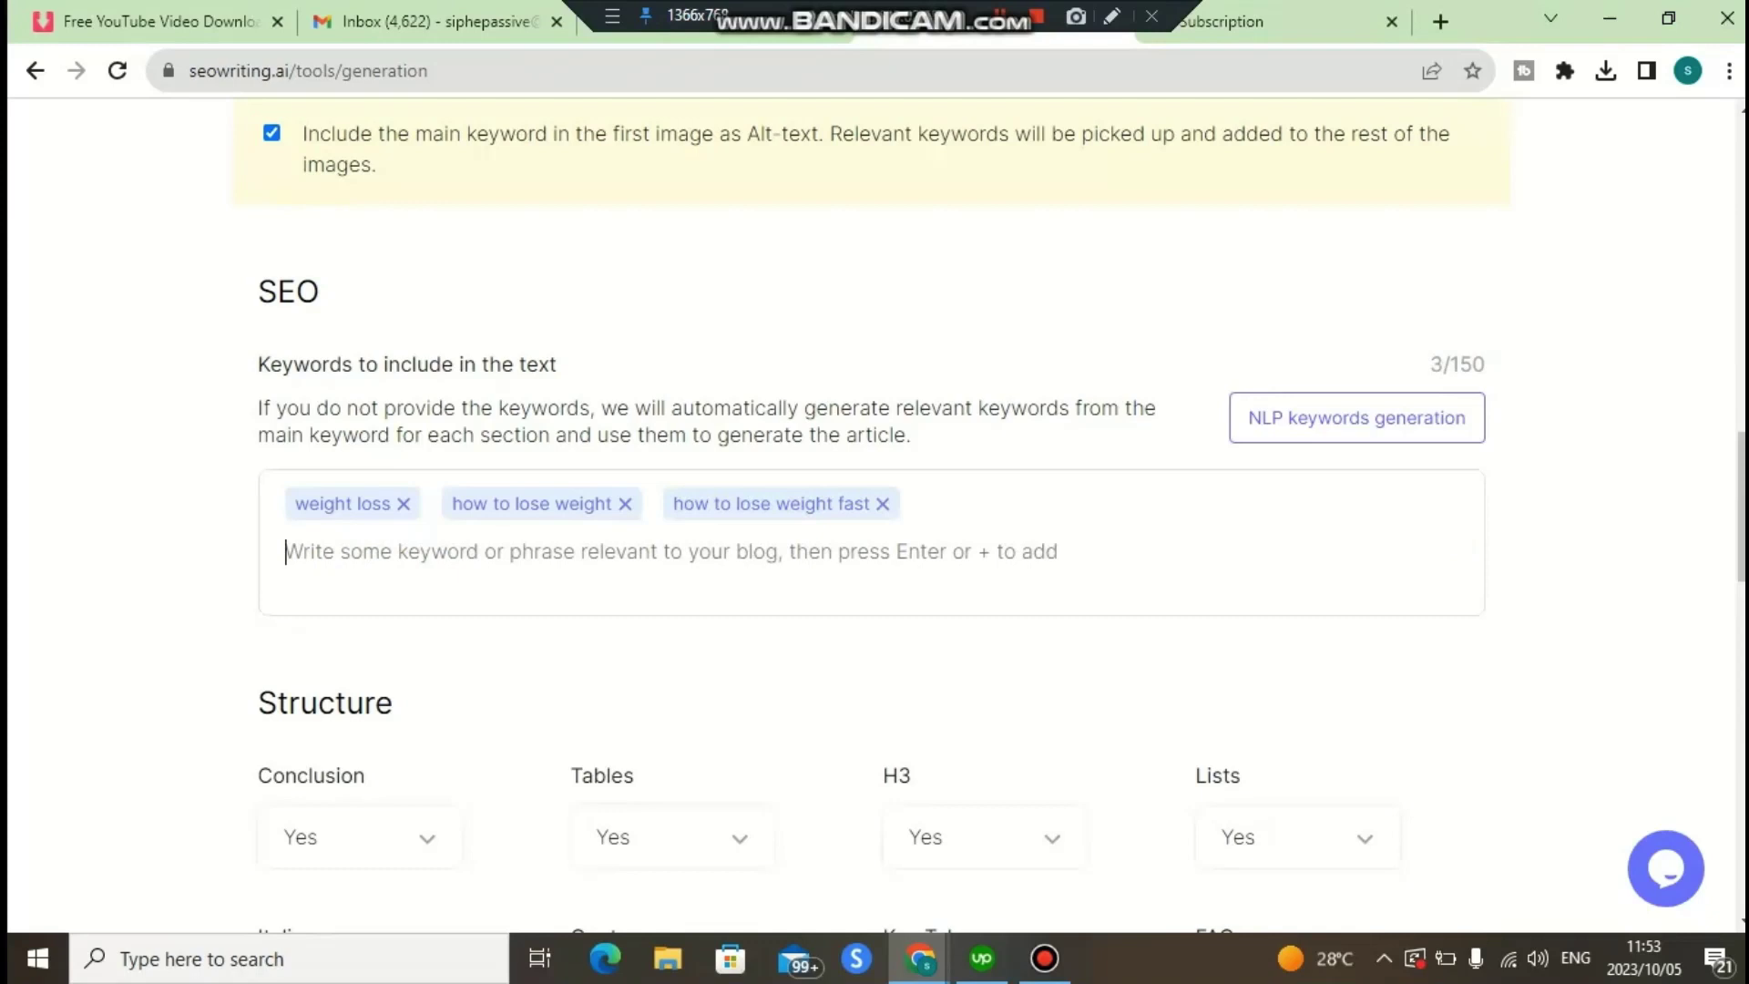
{"action": "type", "text": "weight loss tips"}
{"action": "key", "text": "Return"}
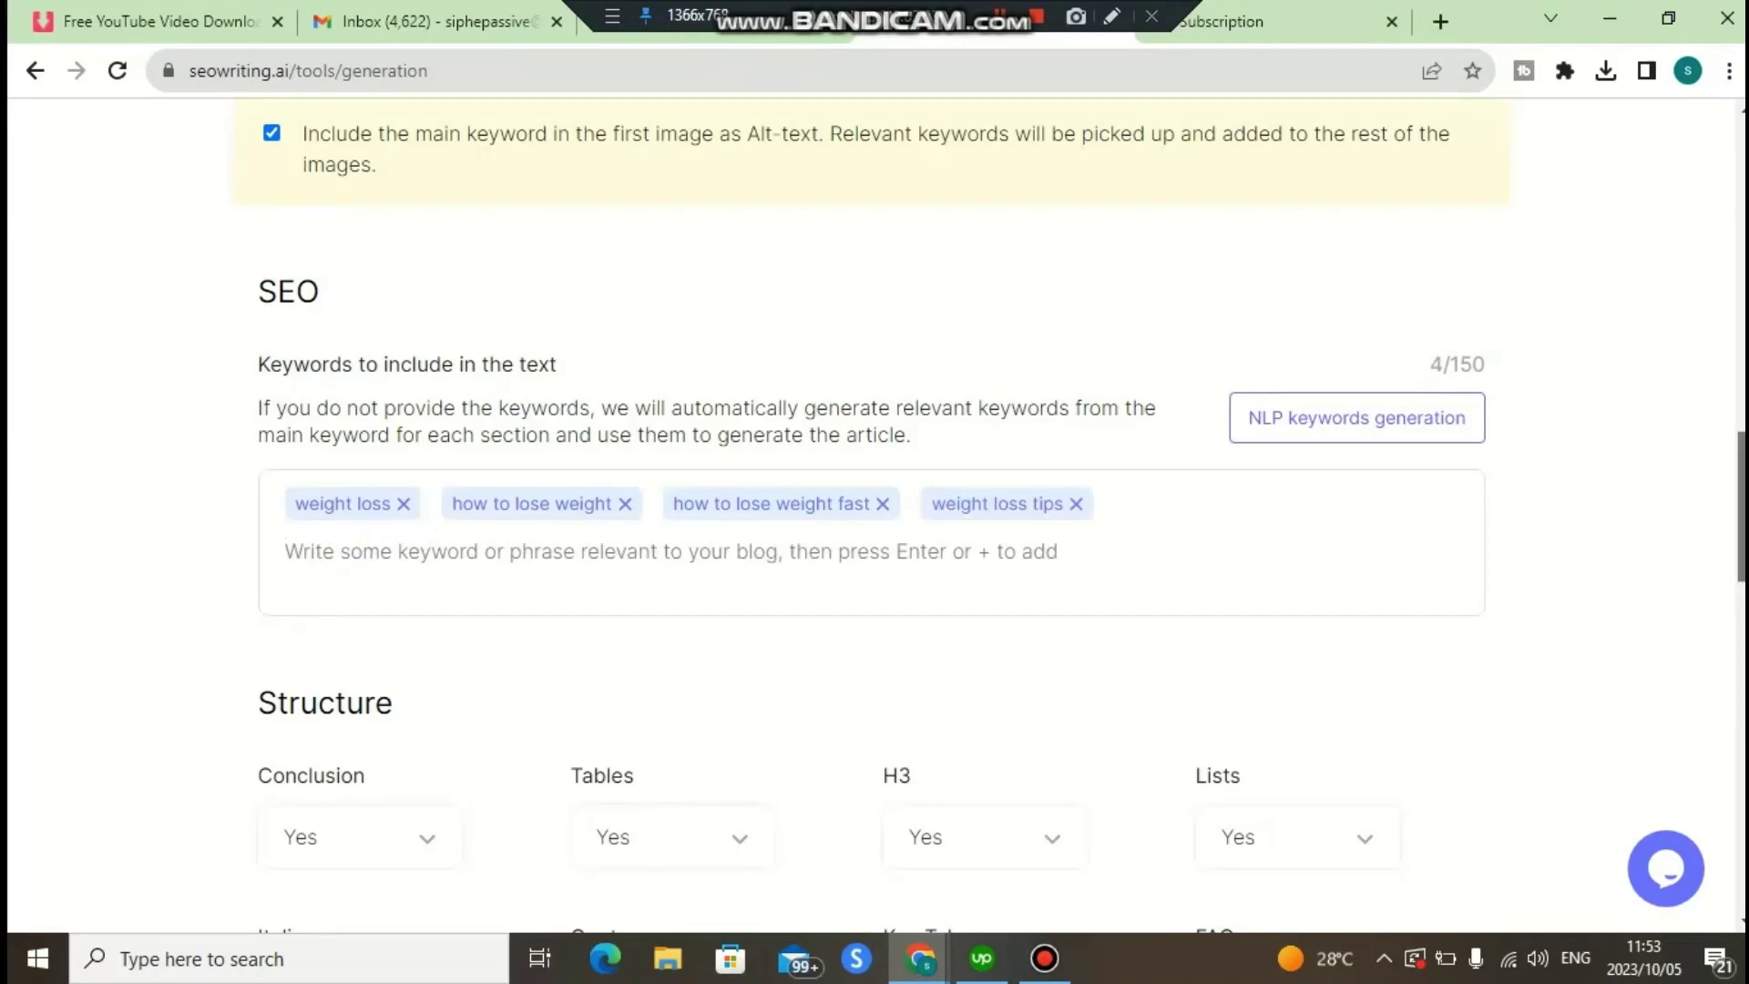
{"action": "scroll", "coordinate": [874, 524], "scroll_direction": "down", "scroll_amount": 3}
{"action": "scroll", "coordinate": [874, 524], "scroll_direction": "down", "scroll_amount": 1}
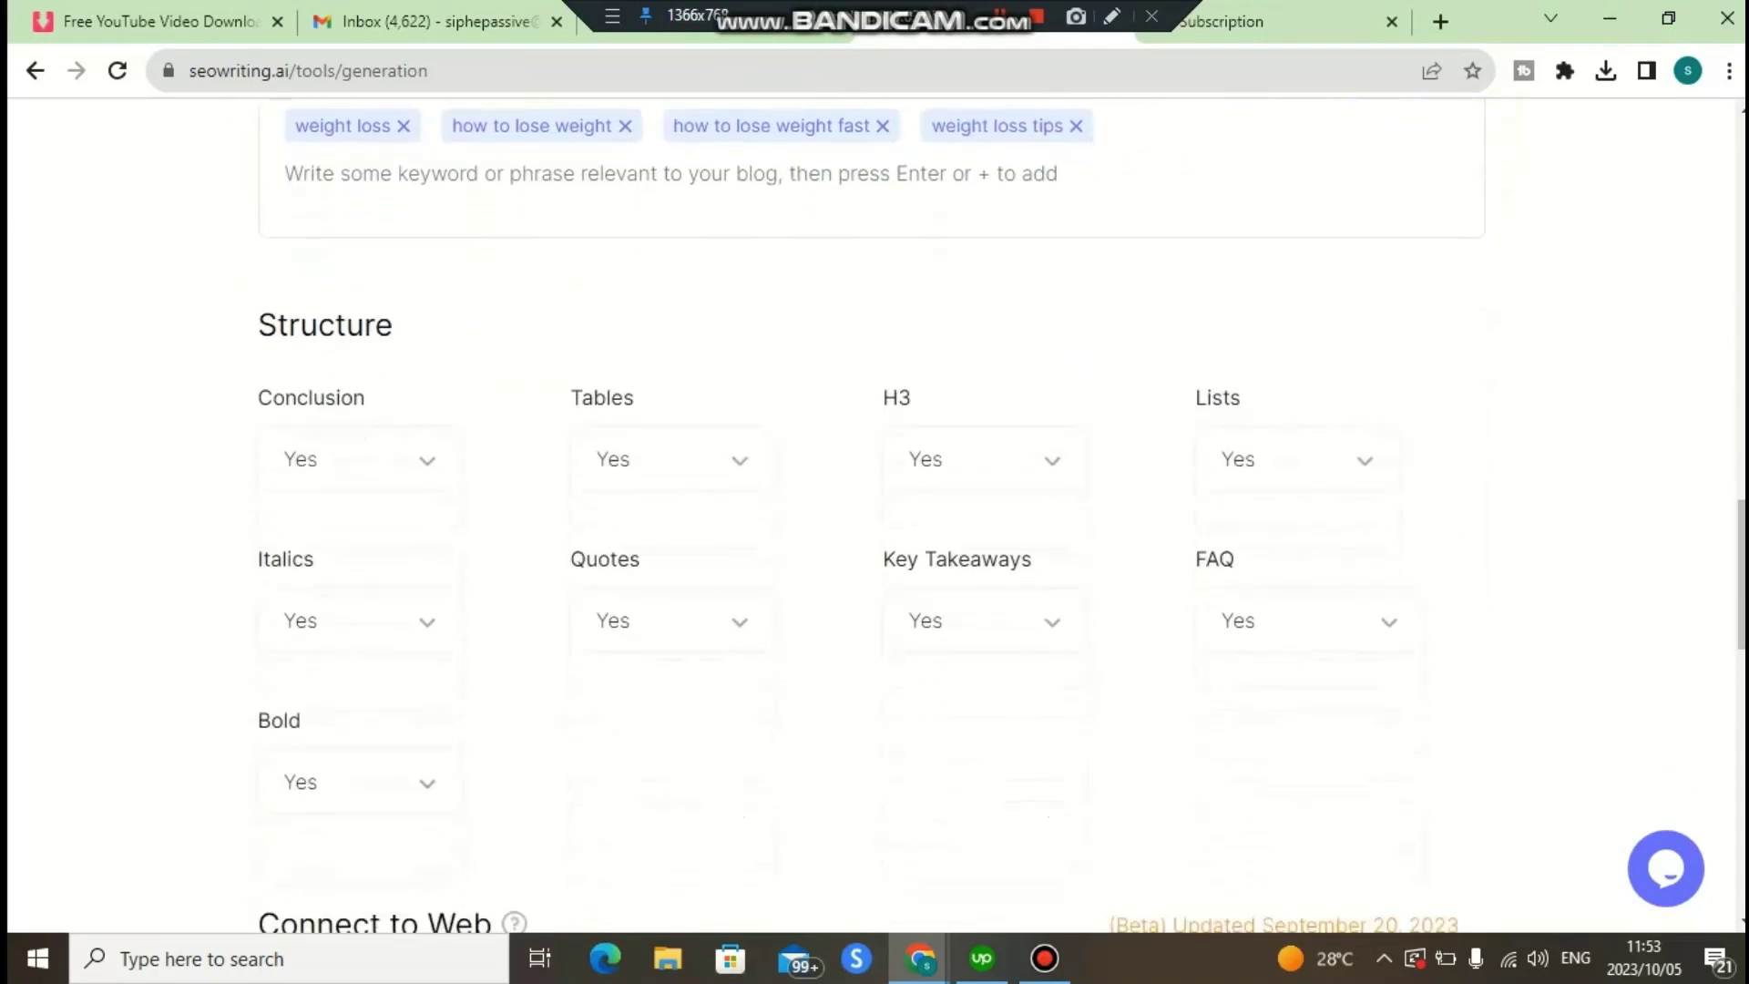
{"action": "left_click", "coordinate": [361, 460]}
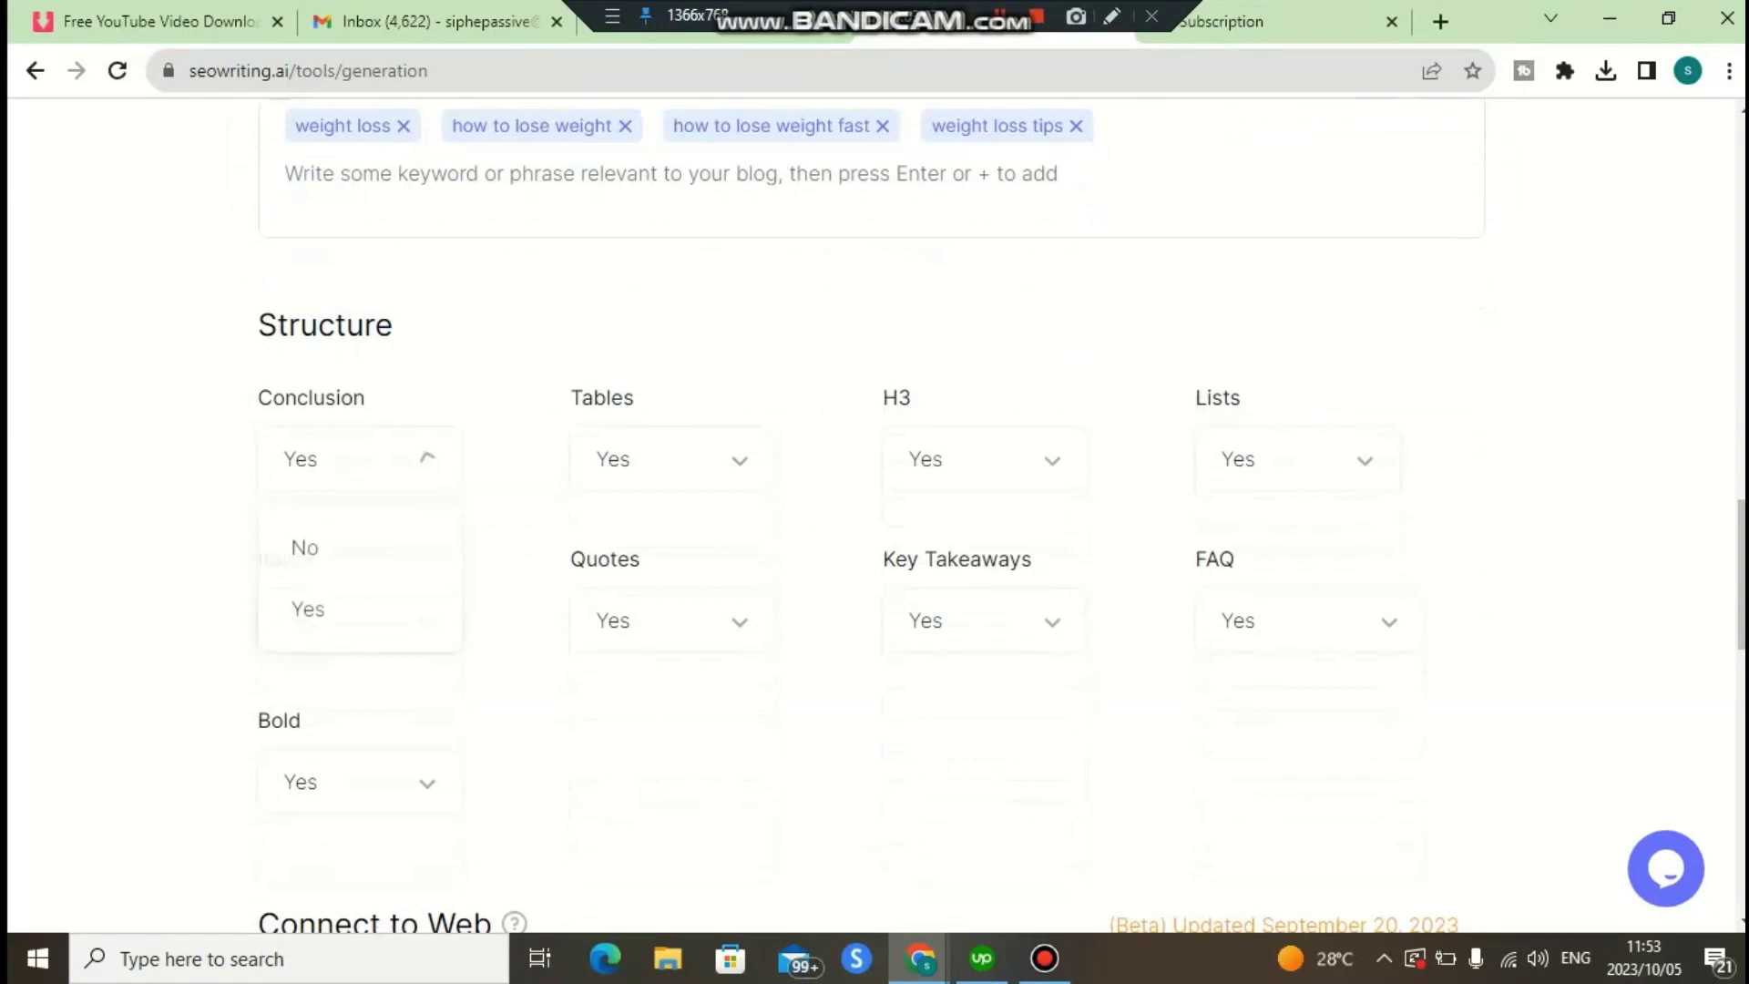
{"action": "left_click", "coordinate": [360, 460]}
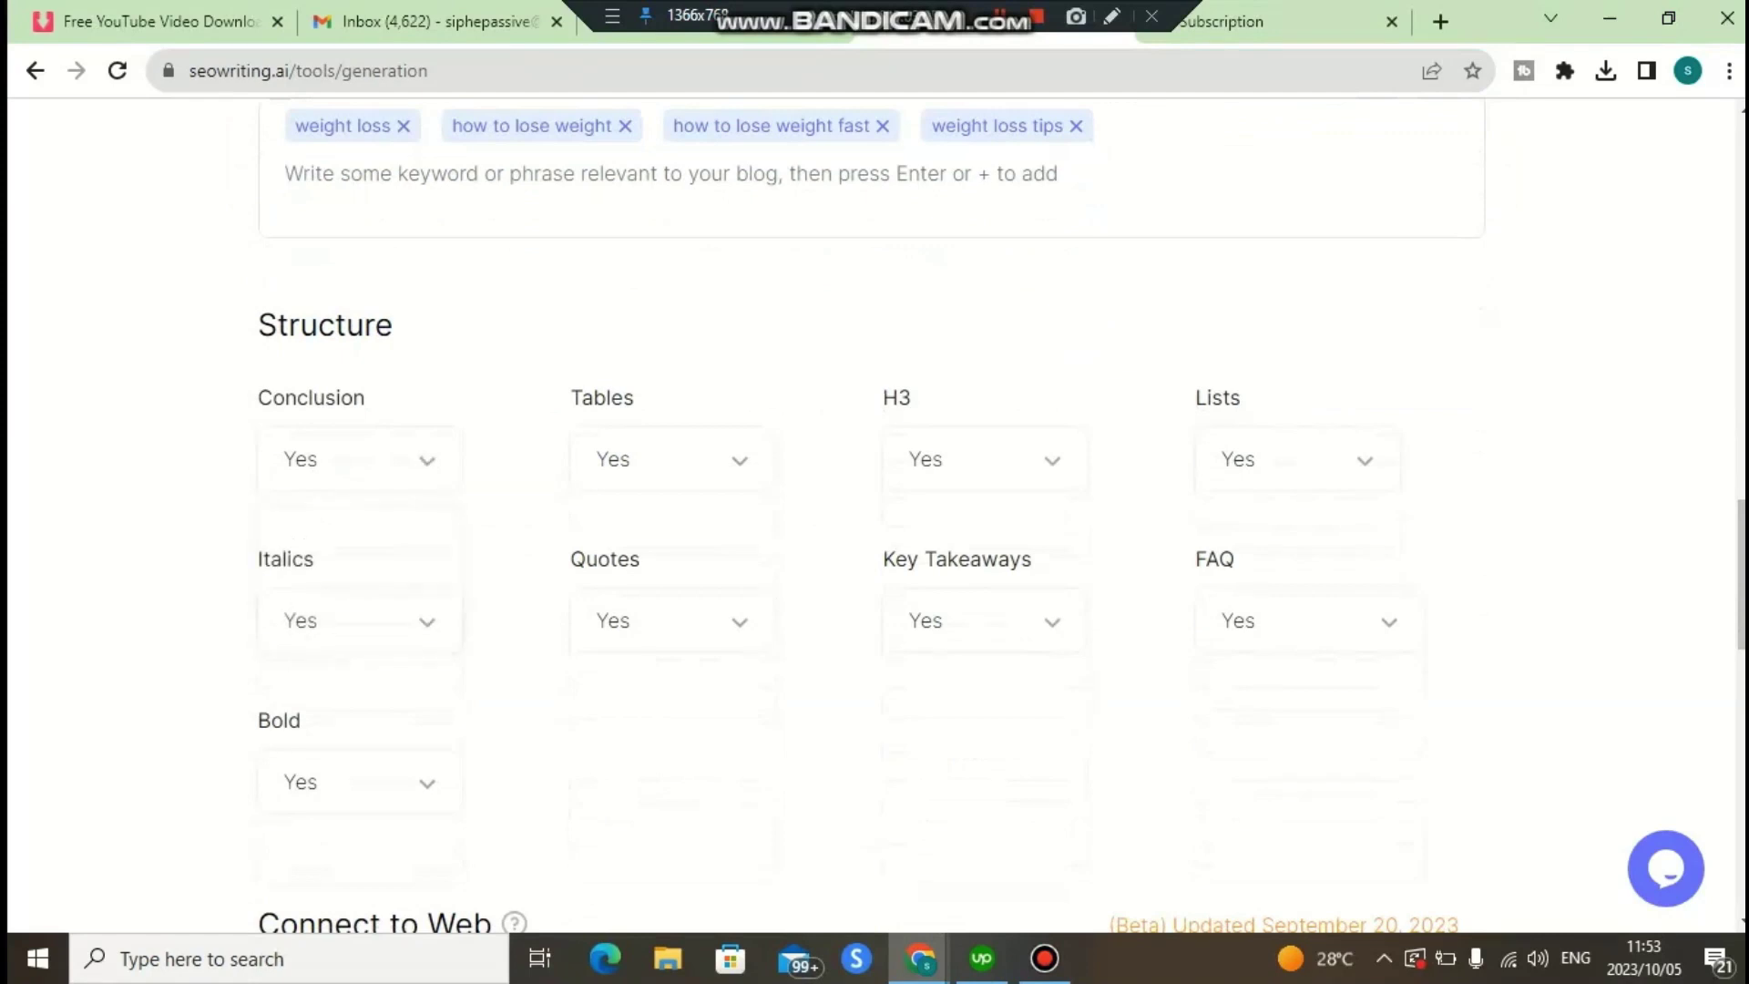
{"action": "scroll", "coordinate": [874, 524], "scroll_direction": "down", "scroll_amount": 5}
{"action": "scroll", "coordinate": [875, 525], "scroll_direction": "down", "scroll_amount": 3}
{"action": "scroll", "coordinate": [875, 525], "scroll_direction": "down", "scroll_amount": 4}
{"action": "scroll", "coordinate": [874, 525], "scroll_direction": "down", "scroll_amount": 5}
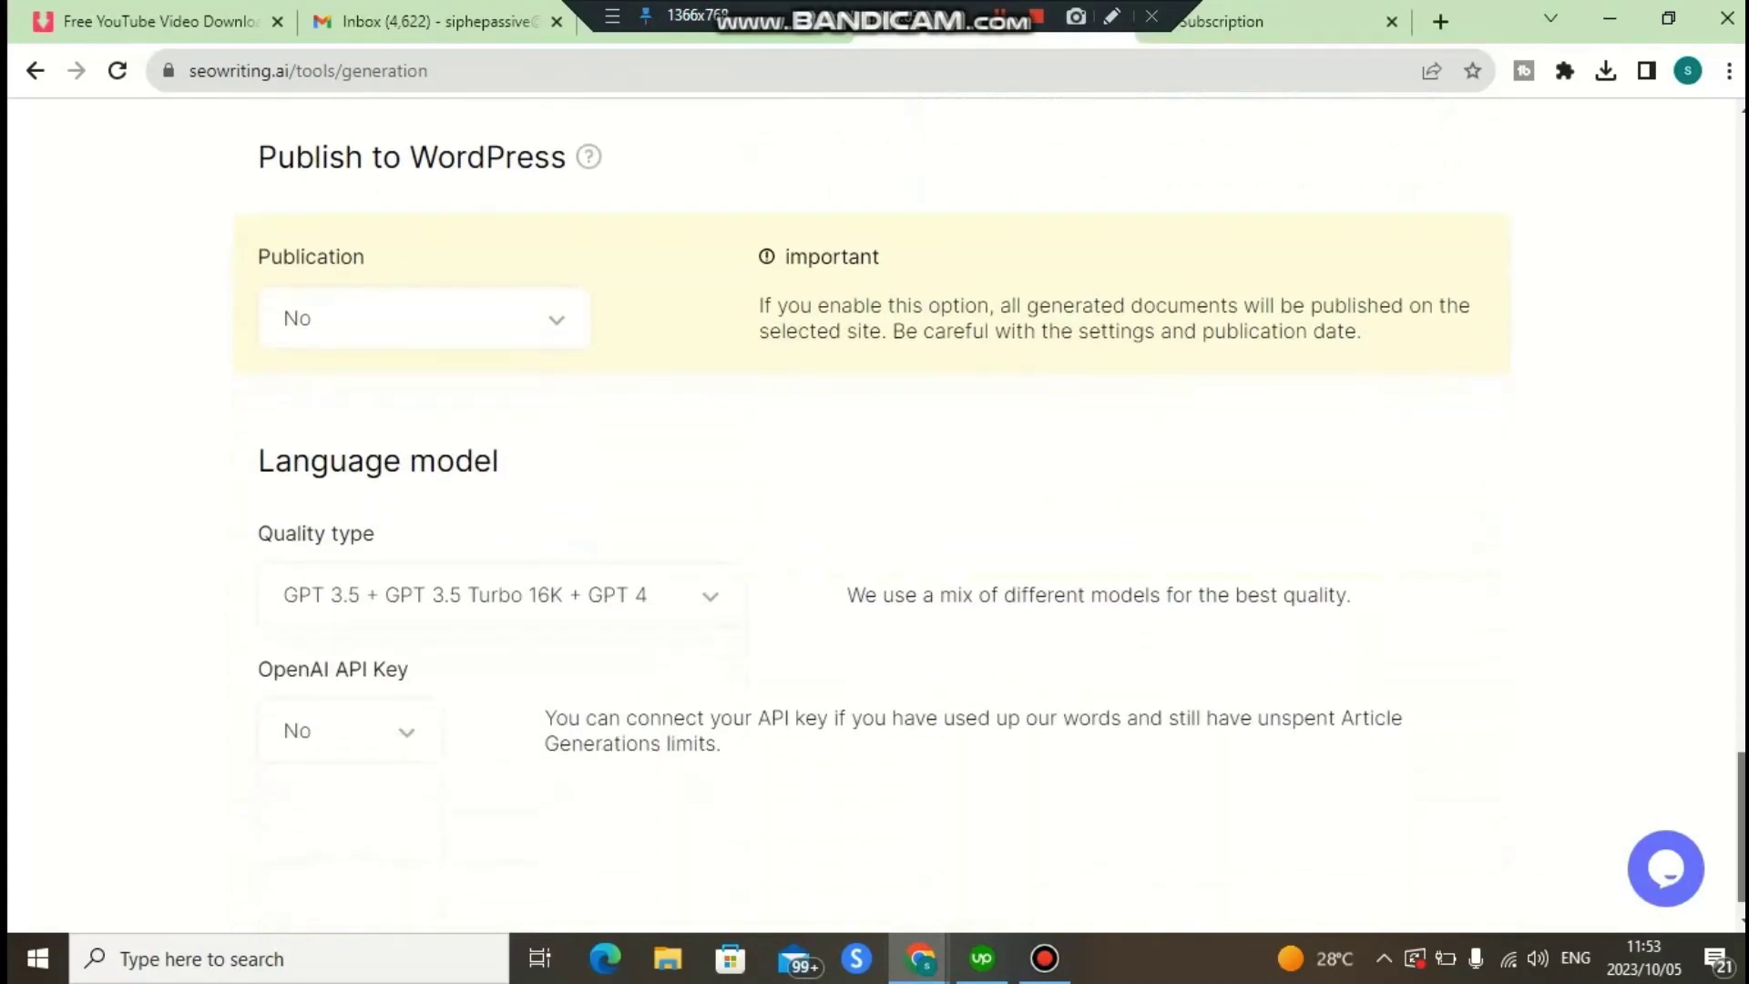
{"action": "scroll", "coordinate": [874, 525], "scroll_direction": "up", "scroll_amount": 7}
{"action": "scroll", "coordinate": [874, 525], "scroll_direction": "up", "scroll_amount": 8}
{"action": "scroll", "coordinate": [875, 524], "scroll_direction": "up", "scroll_amount": 6}
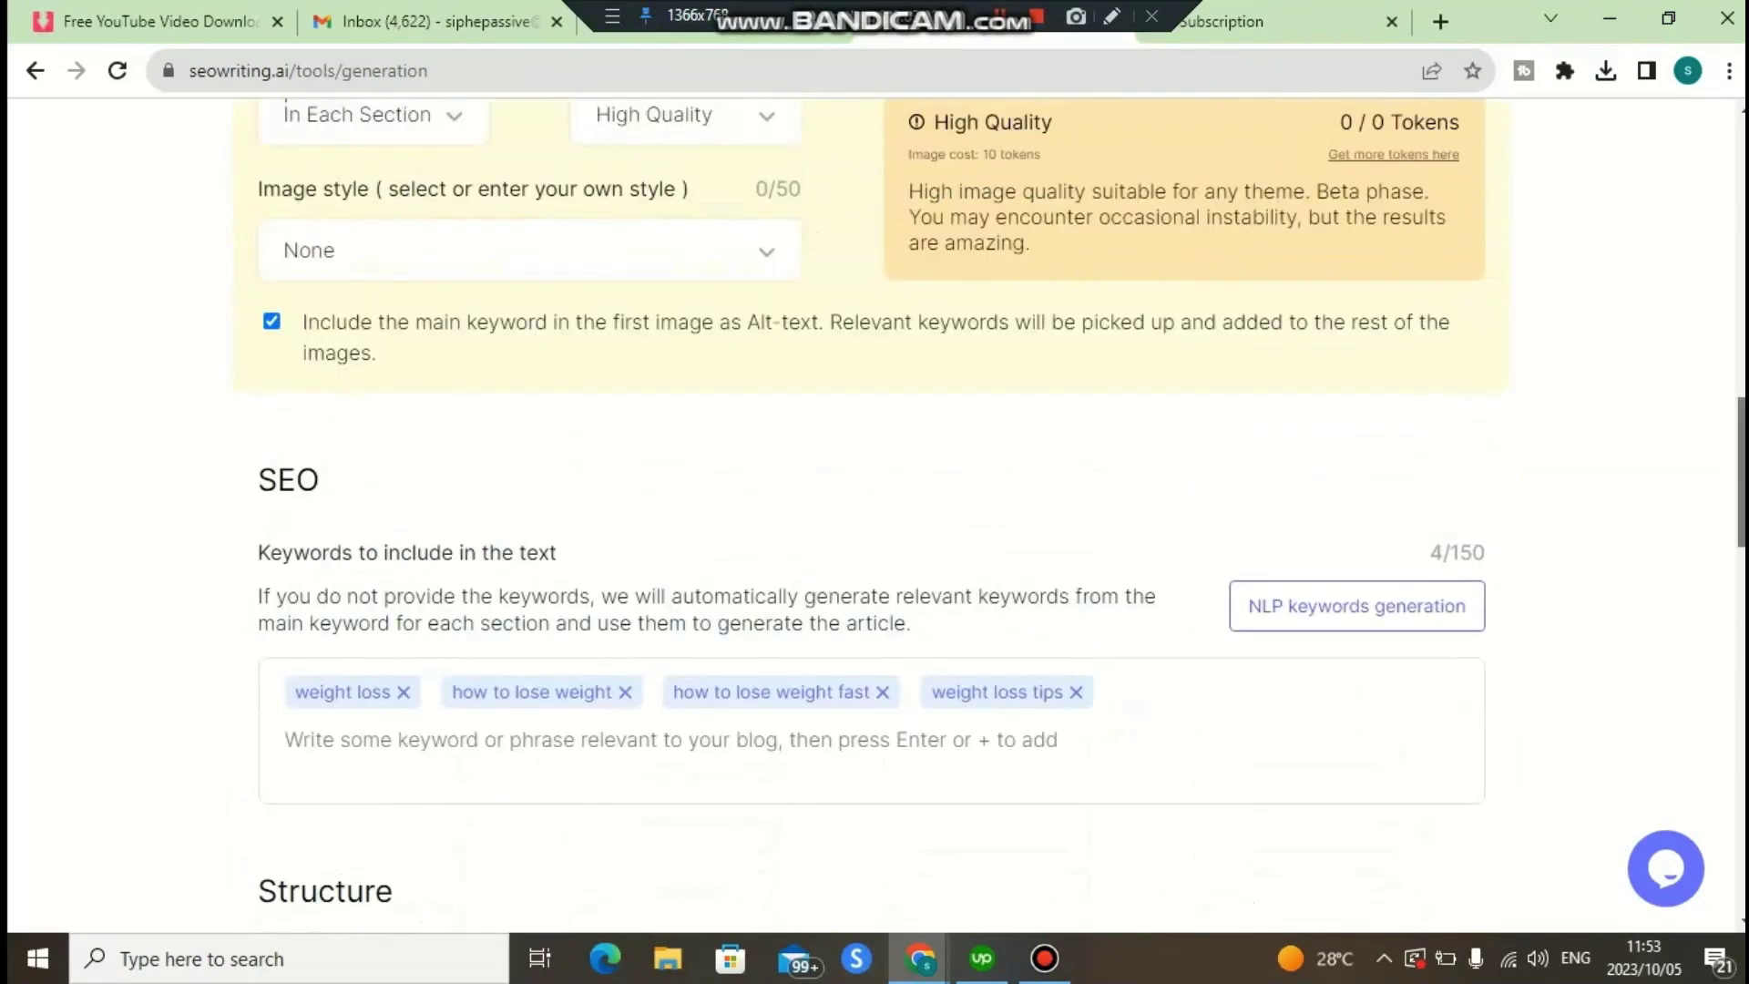
{"action": "scroll", "coordinate": [875, 524], "scroll_direction": "up", "scroll_amount": 5}
{"action": "scroll", "coordinate": [874, 515], "scroll_direction": "up", "scroll_amount": 5}
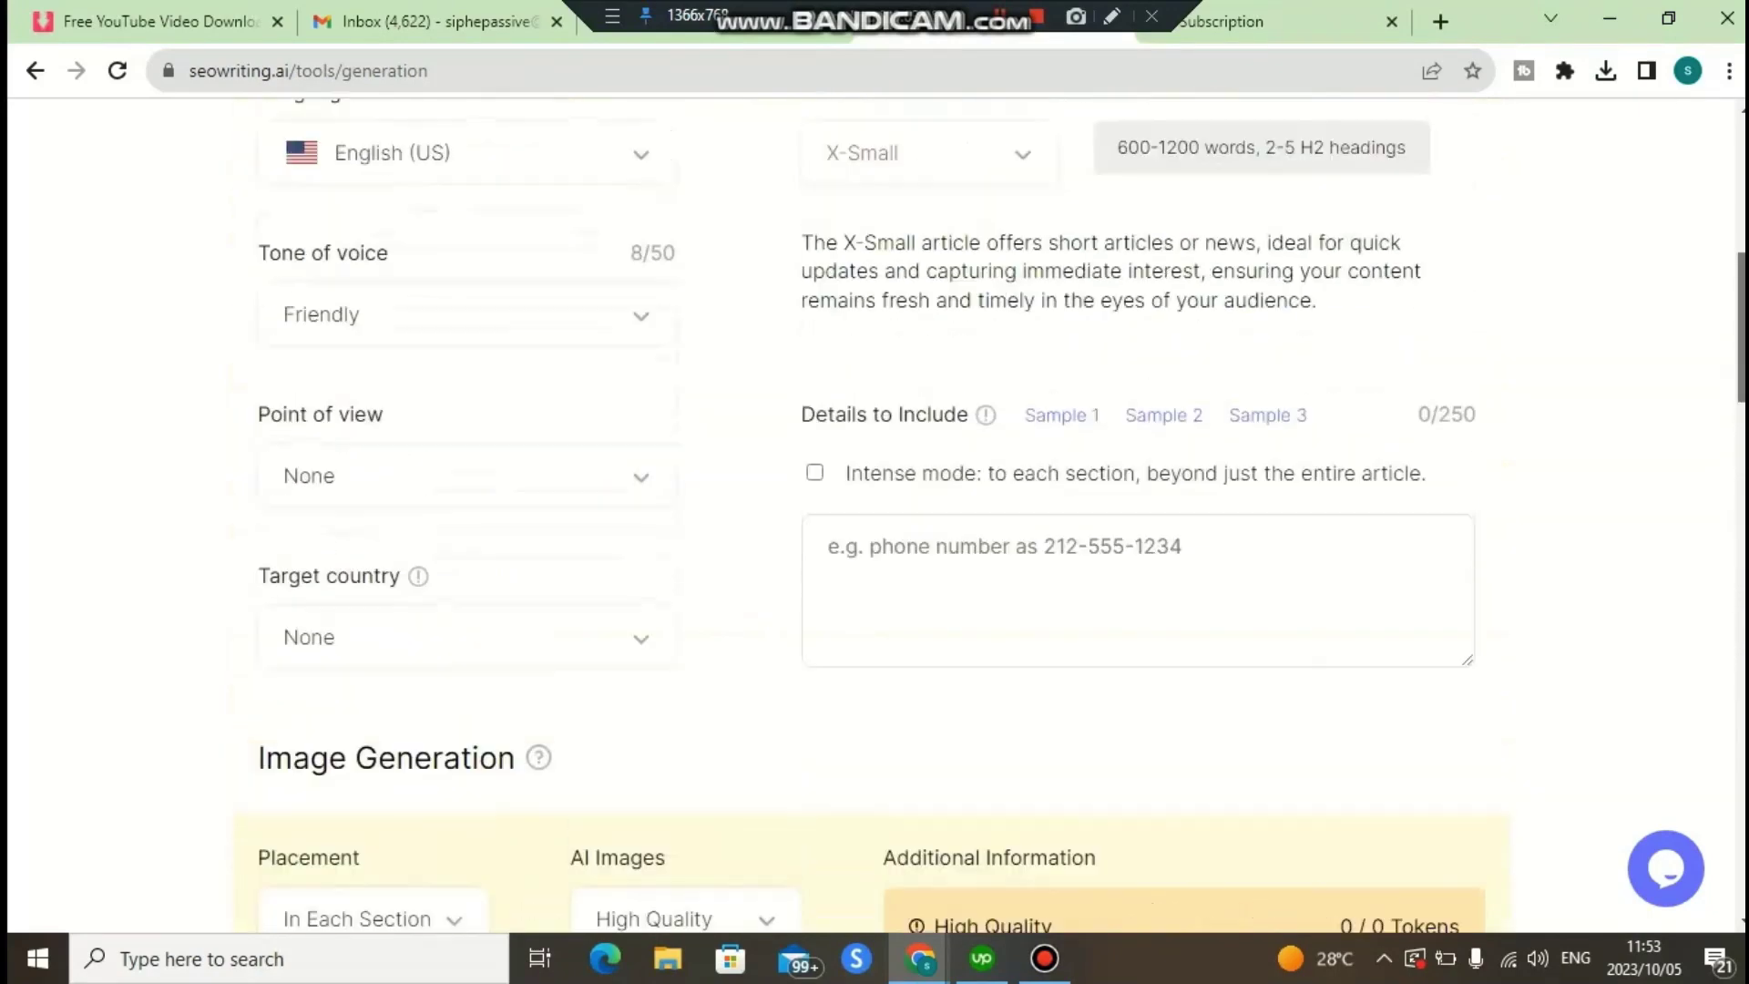
{"action": "scroll", "coordinate": [874, 515], "scroll_direction": "up", "scroll_amount": 1}
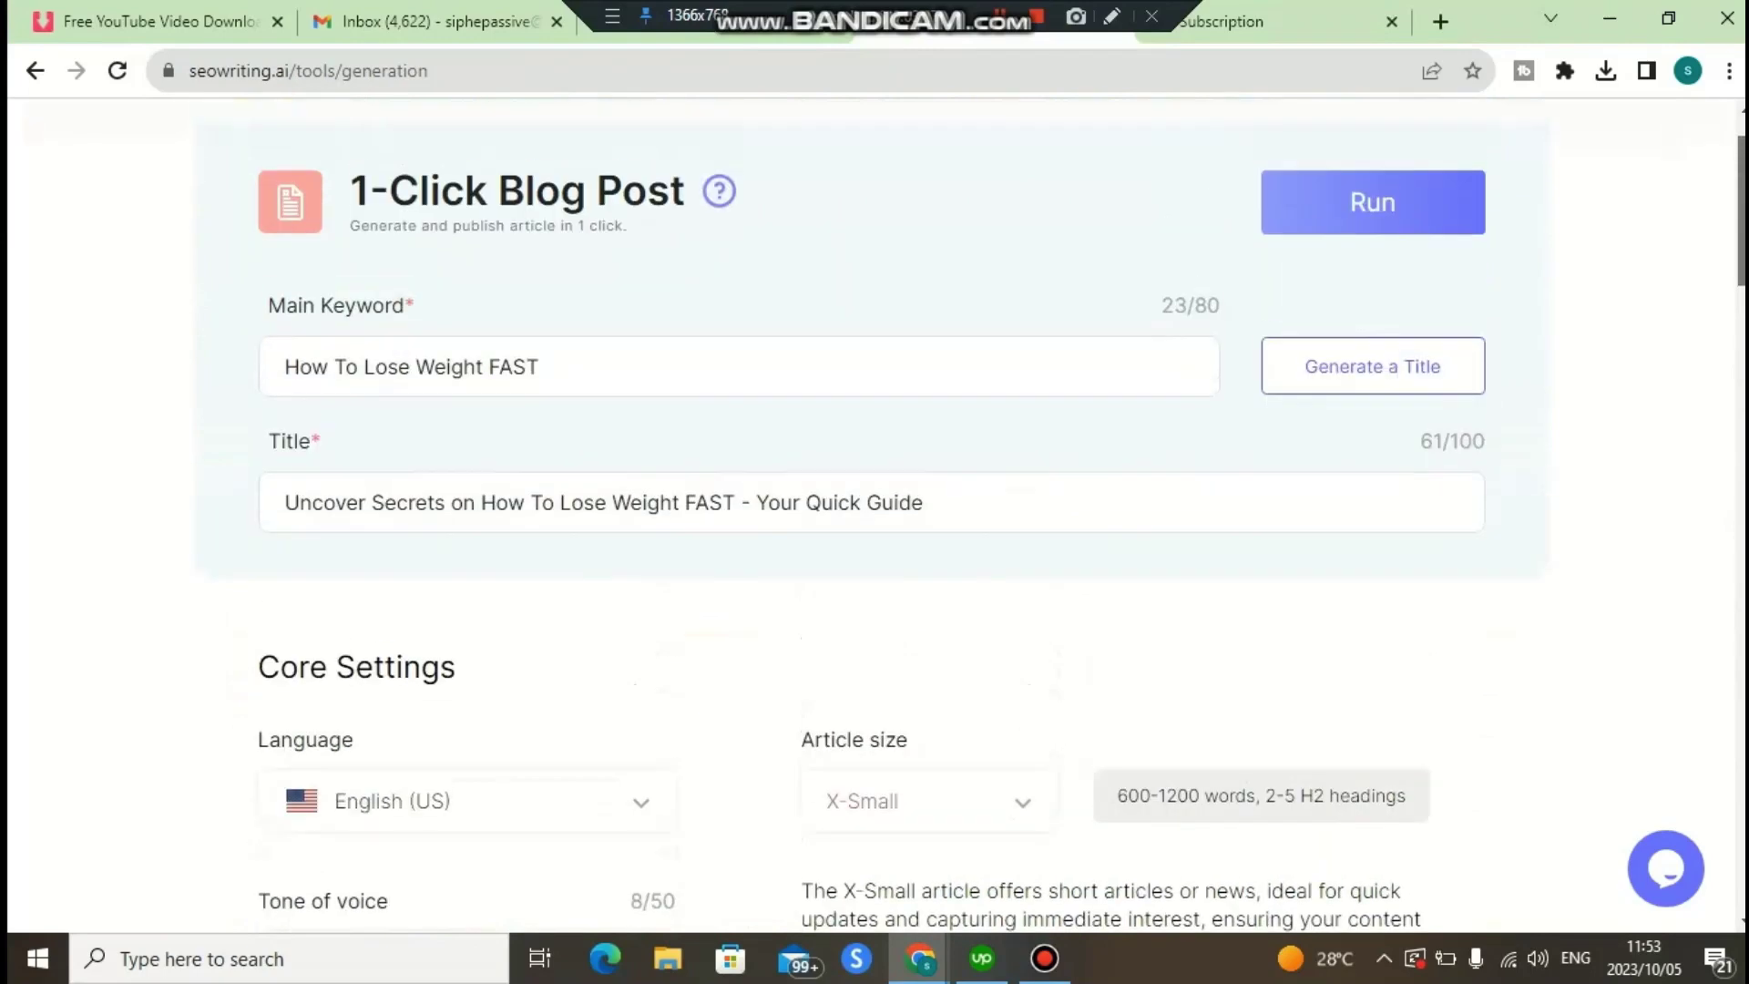
Run the generation and open the finished 'How To Lose Weight FAST' article from the Builder list.
{"action": "left_click", "coordinate": [1373, 202]}
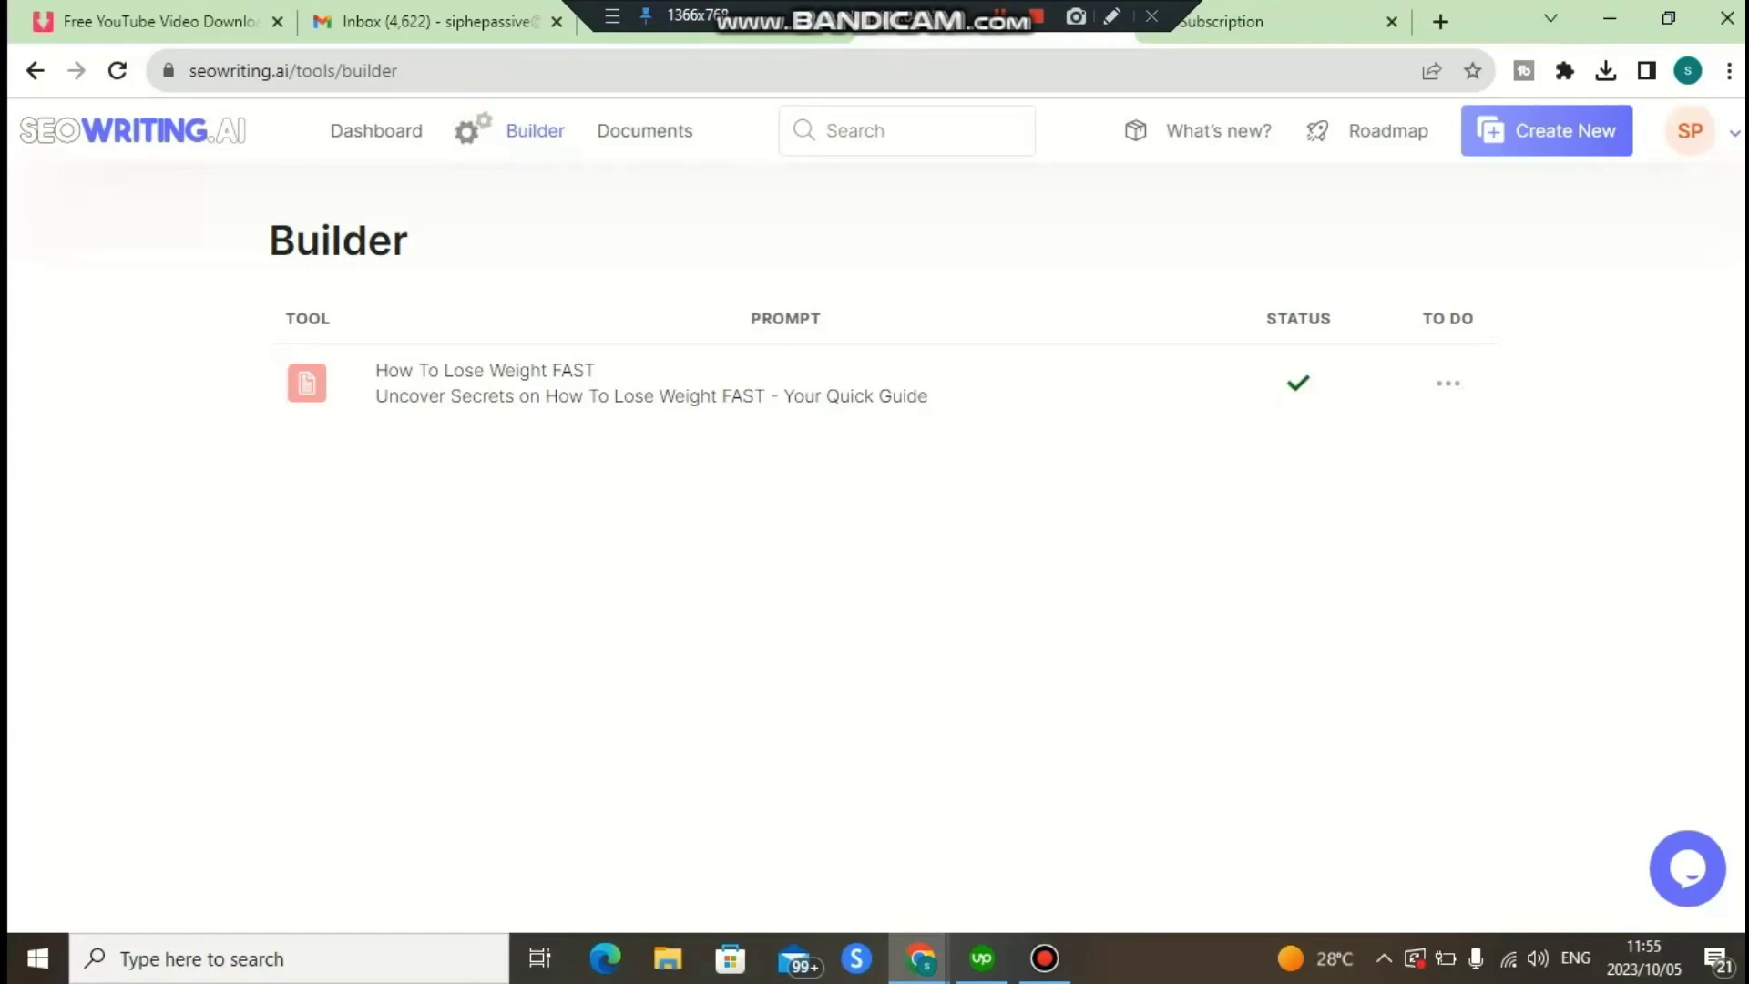
{"action": "left_click", "coordinate": [651, 383]}
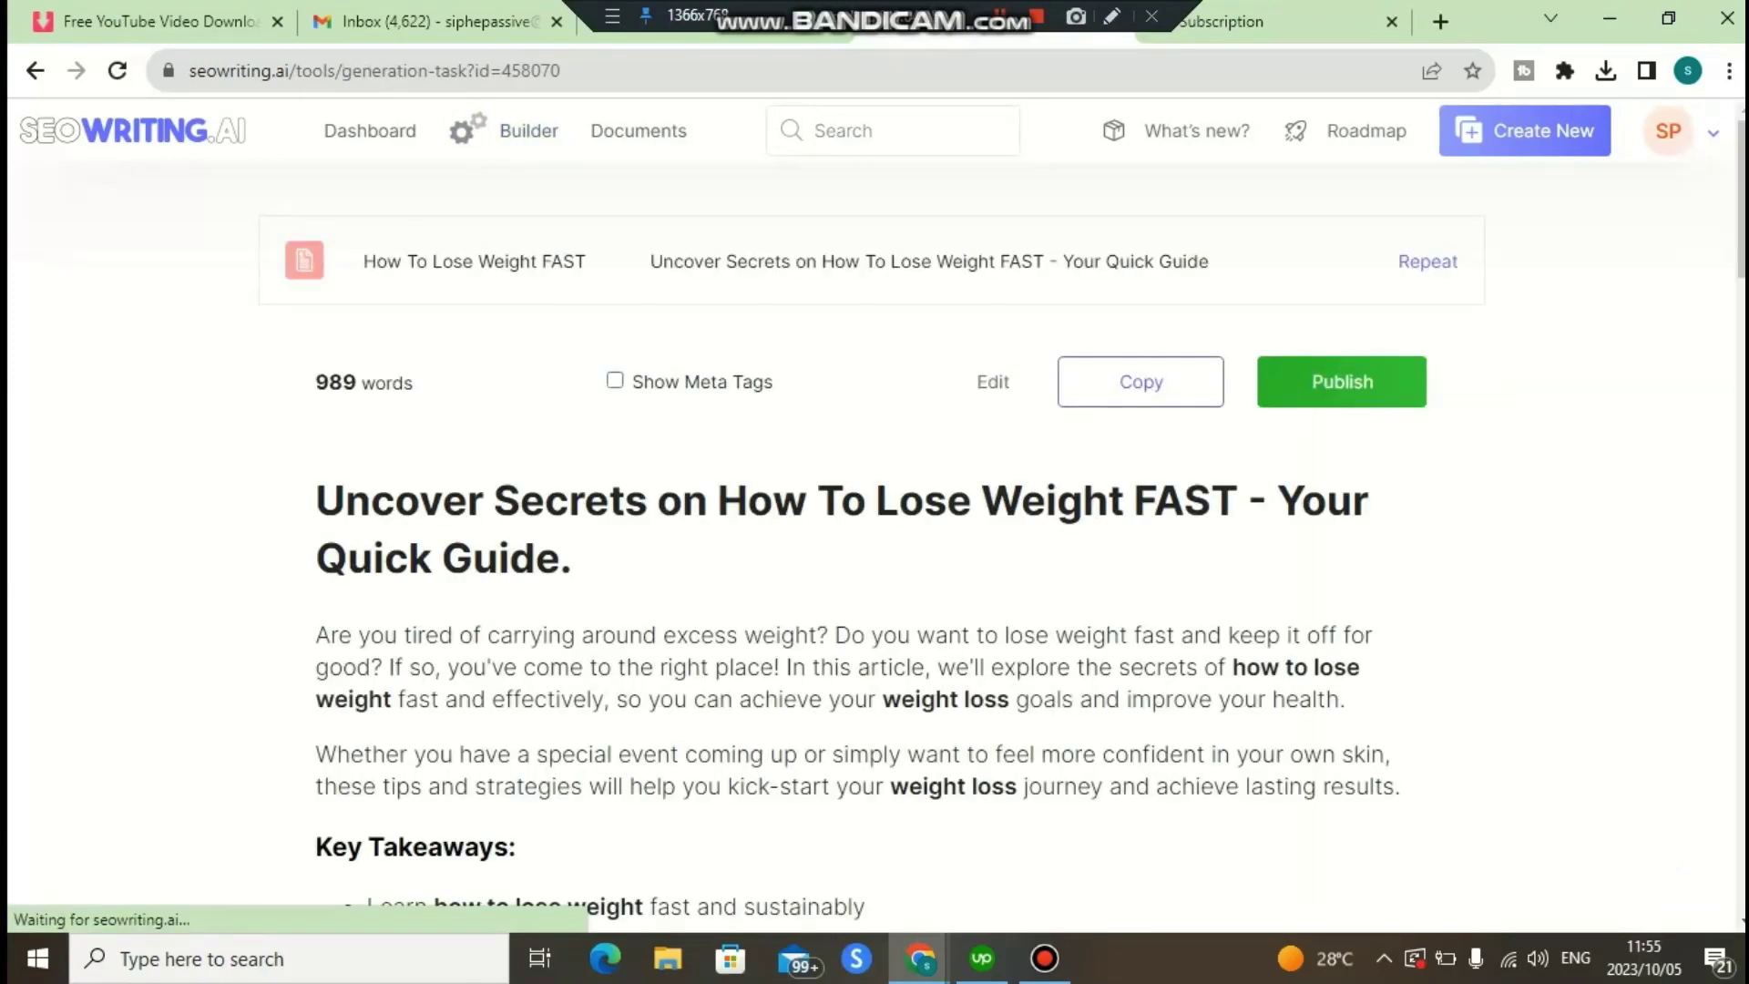
{"action": "scroll", "coordinate": [869, 516], "scroll_direction": "down", "scroll_amount": 2}
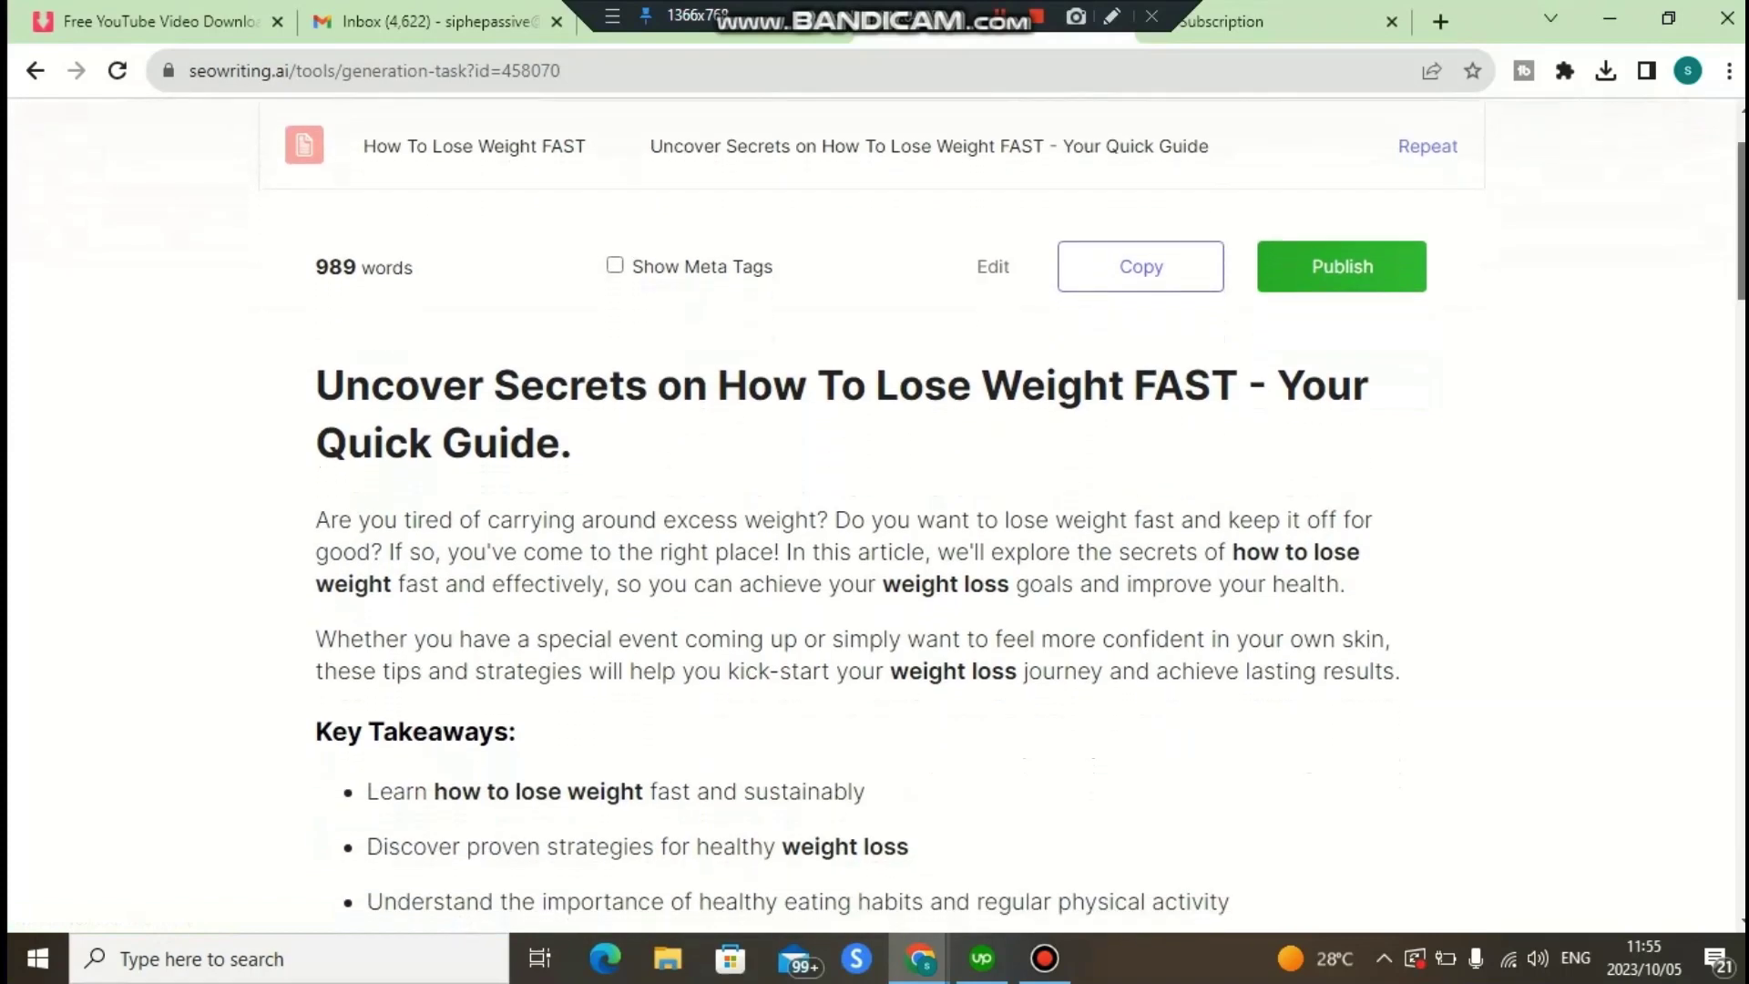
{"action": "scroll", "coordinate": [869, 517], "scroll_direction": "down", "scroll_amount": 1}
{"action": "scroll", "coordinate": [869, 516], "scroll_direction": "down", "scroll_amount": 1}
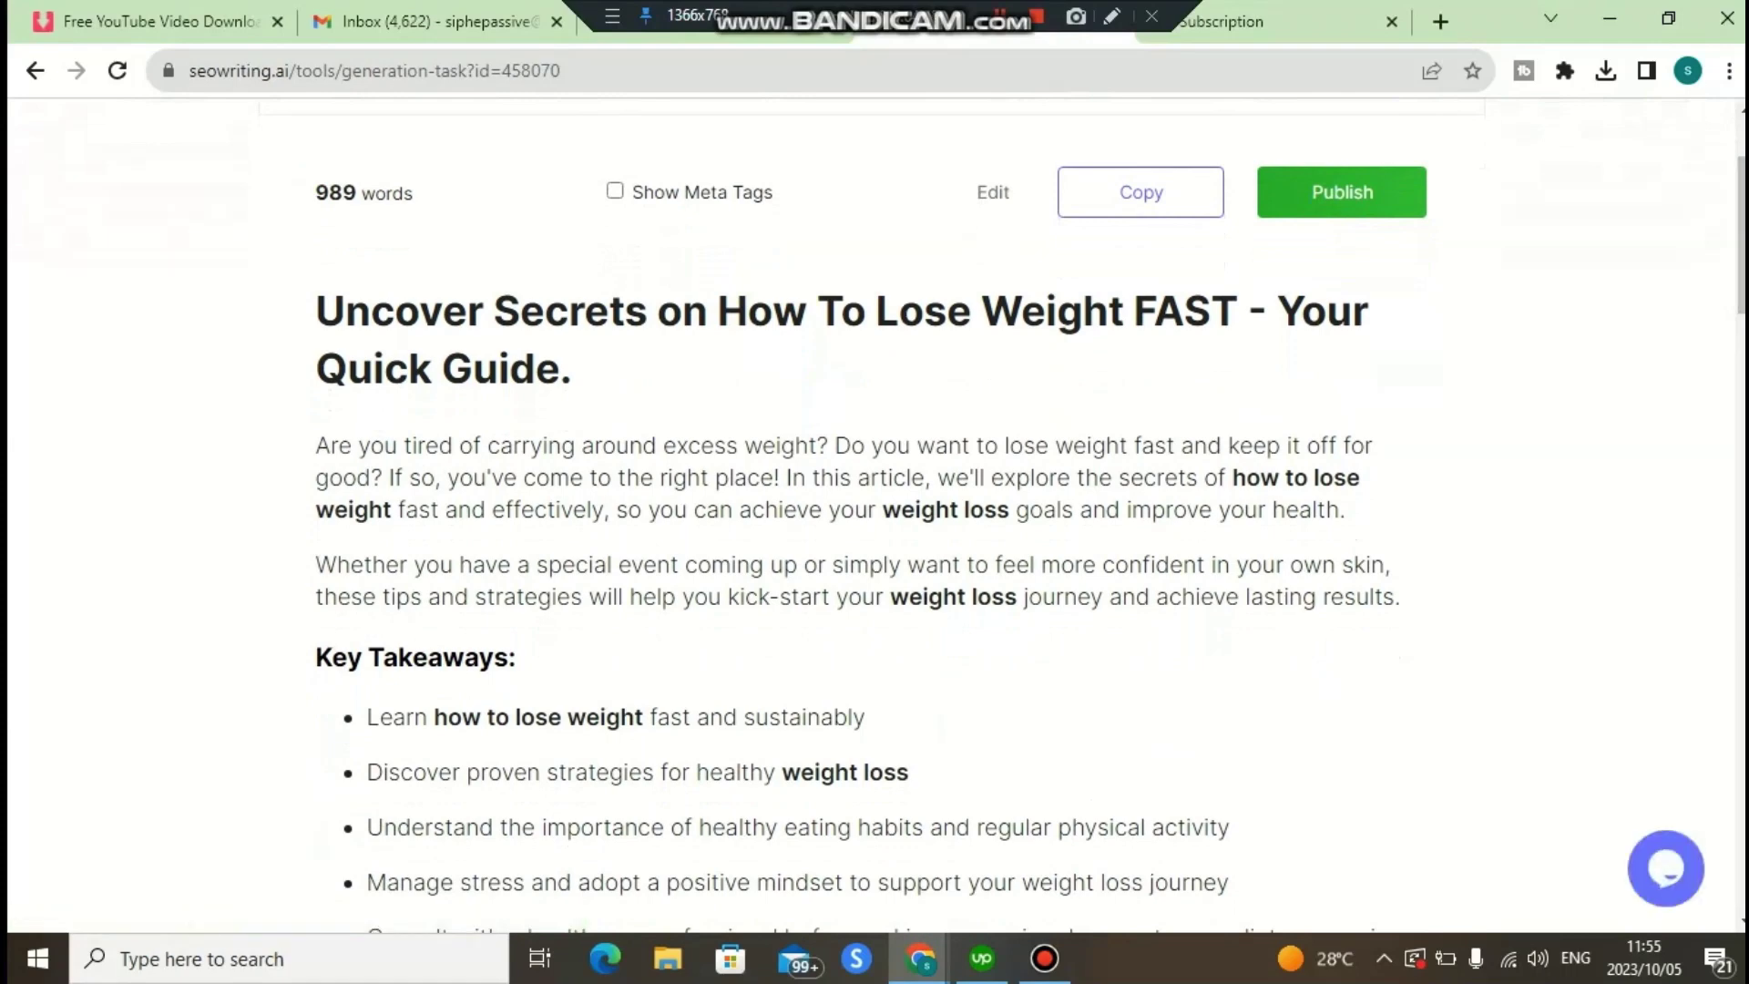
{"action": "left_click_drag", "start_coordinate": [1045, 312], "coordinate": [1109, 313]}
{"action": "left_click", "coordinate": [1109, 313]}
{"action": "scroll", "coordinate": [869, 517], "scroll_direction": "down", "scroll_amount": 1}
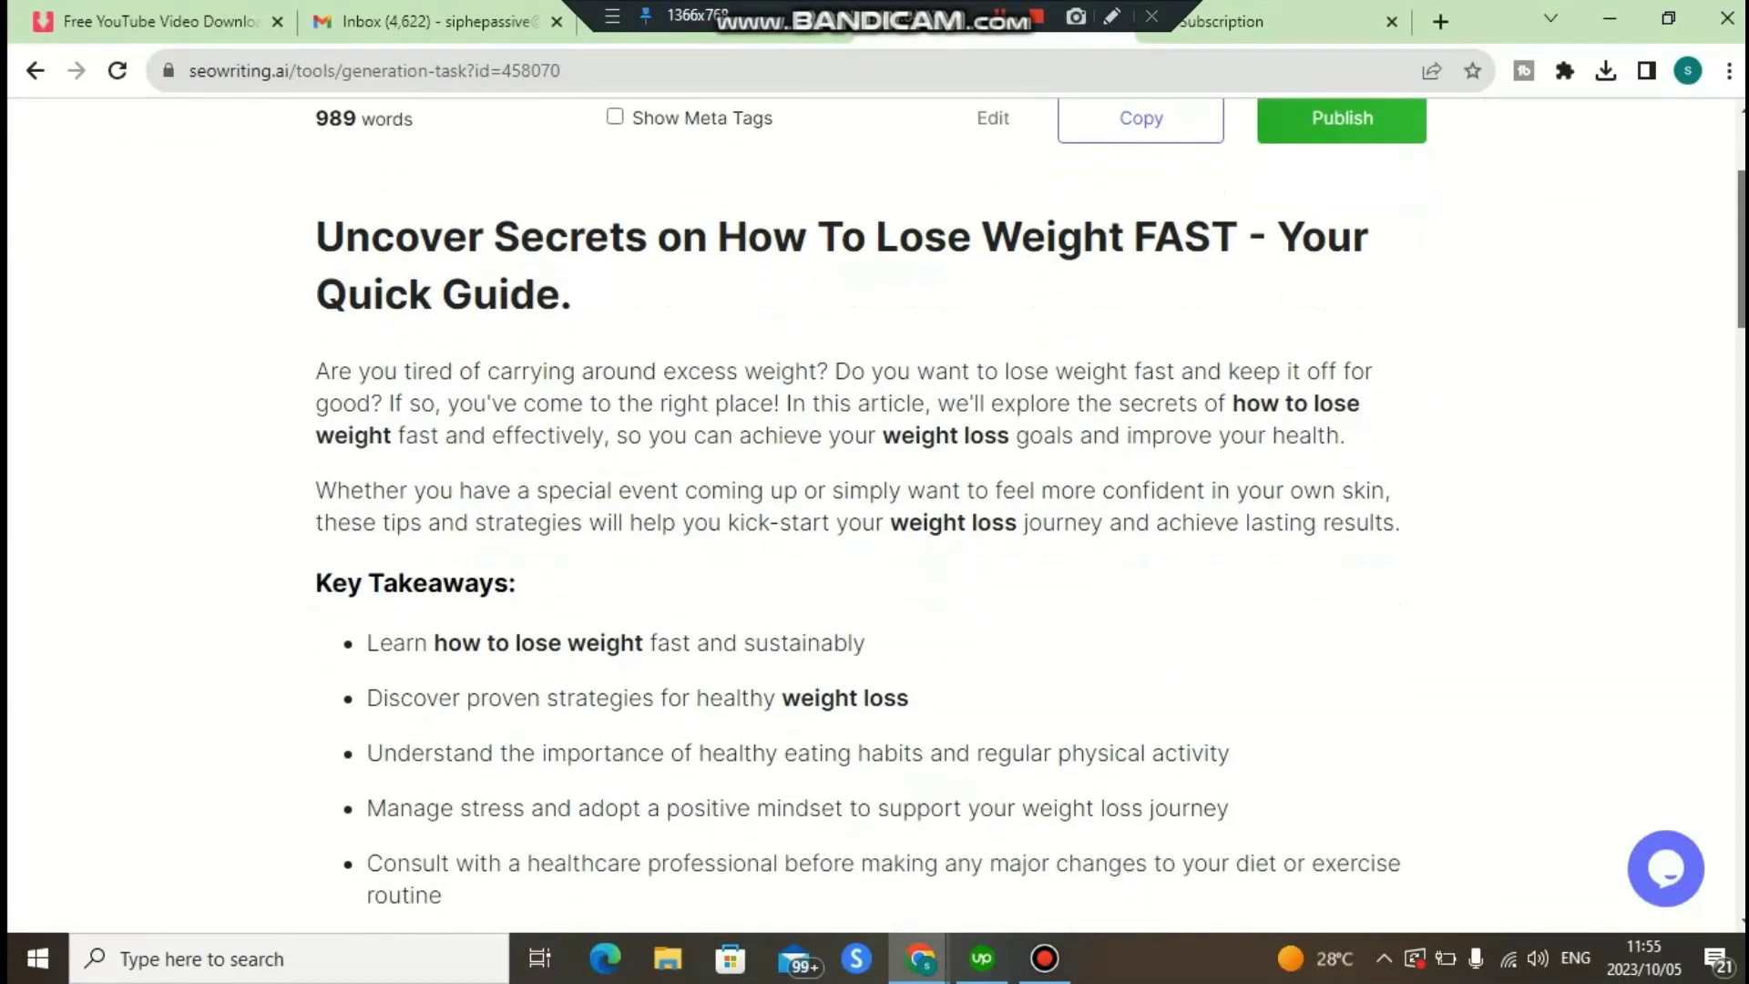
{"action": "scroll", "coordinate": [874, 501], "scroll_direction": "down", "scroll_amount": 1}
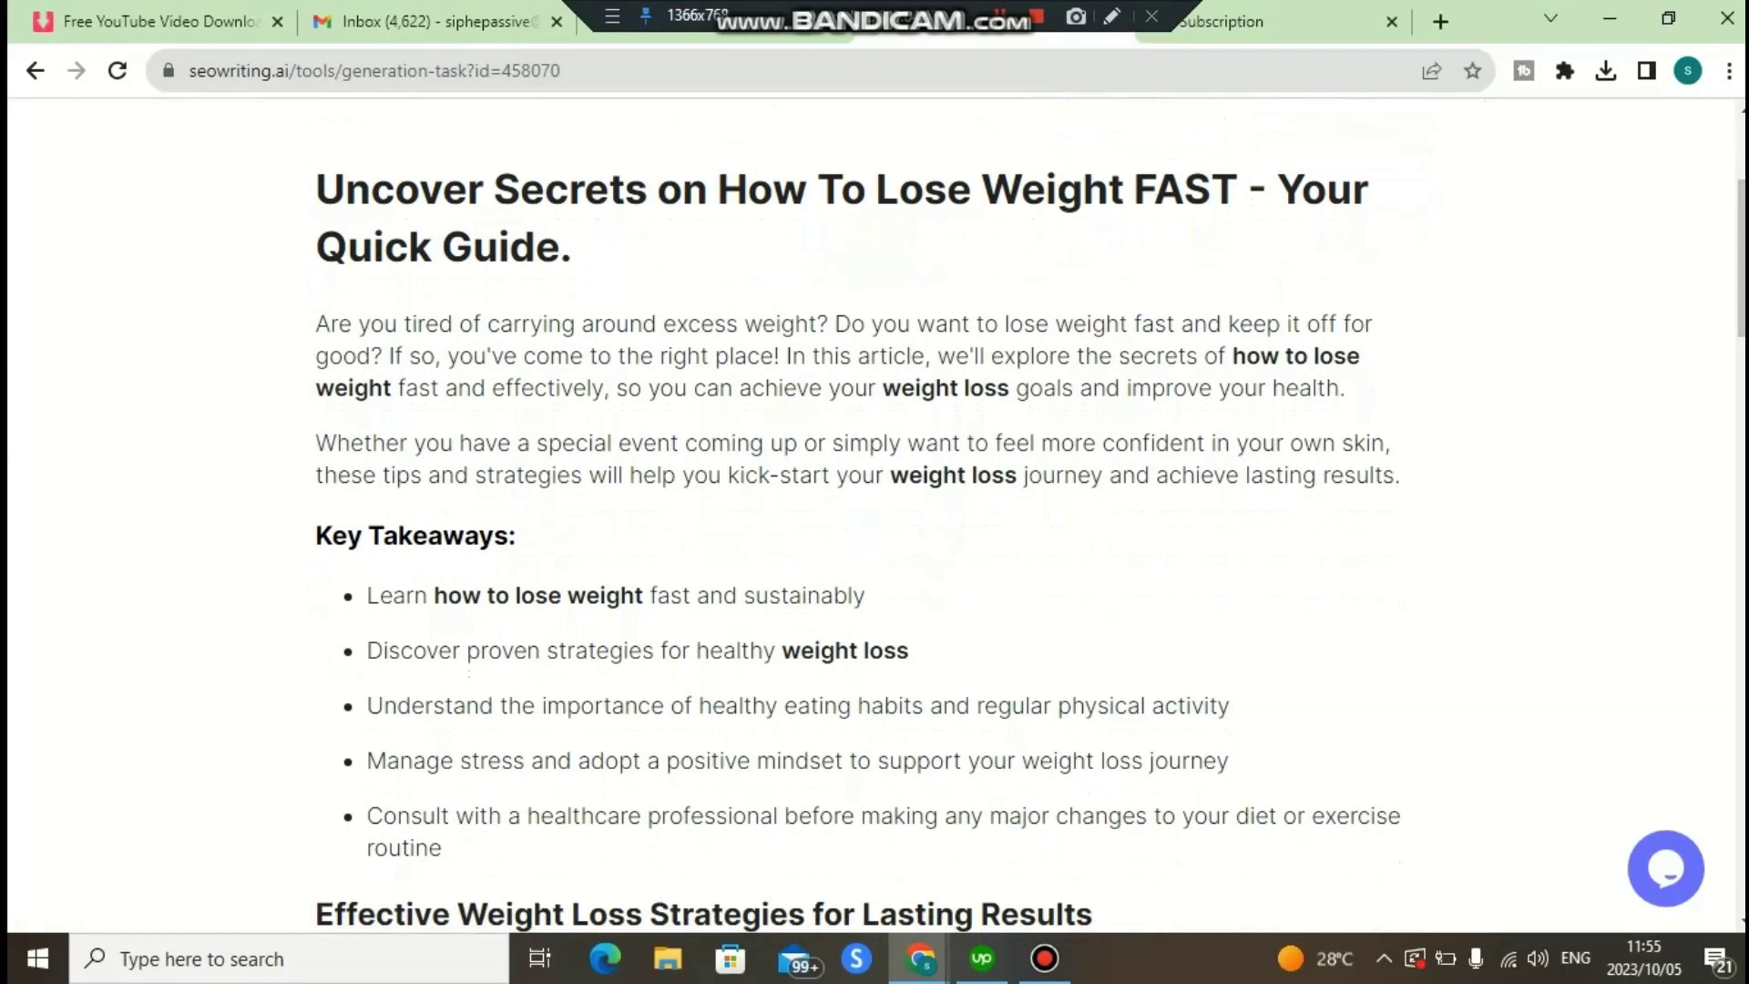
{"action": "left_click_drag", "start_coordinate": [316, 325], "coordinate": [425, 324]}
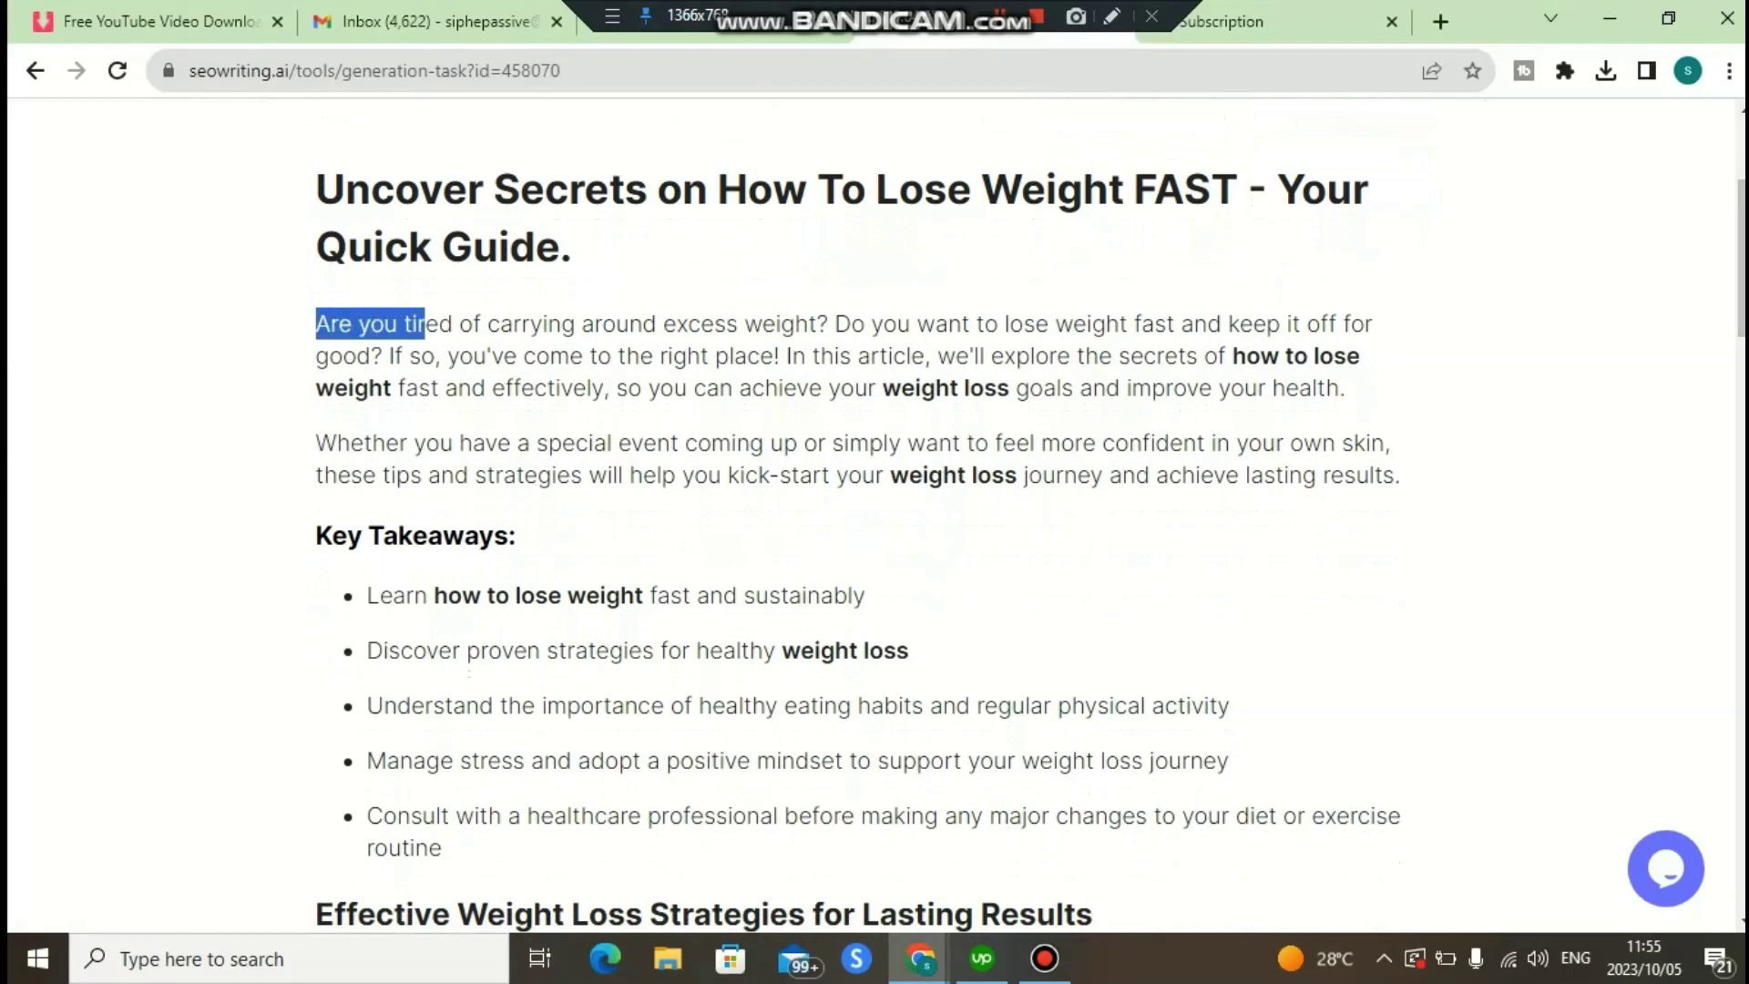
{"action": "left_click", "coordinate": [425, 325]}
{"action": "mouse_move", "coordinate": [316, 324]}
{"action": "left_mouse_down"}
{"action": "mouse_move", "coordinate": [882, 388]}
{"action": "mouse_move", "coordinate": [1347, 388]}
{"action": "left_mouse_up"}
{"action": "left_click", "coordinate": [1347, 388]}
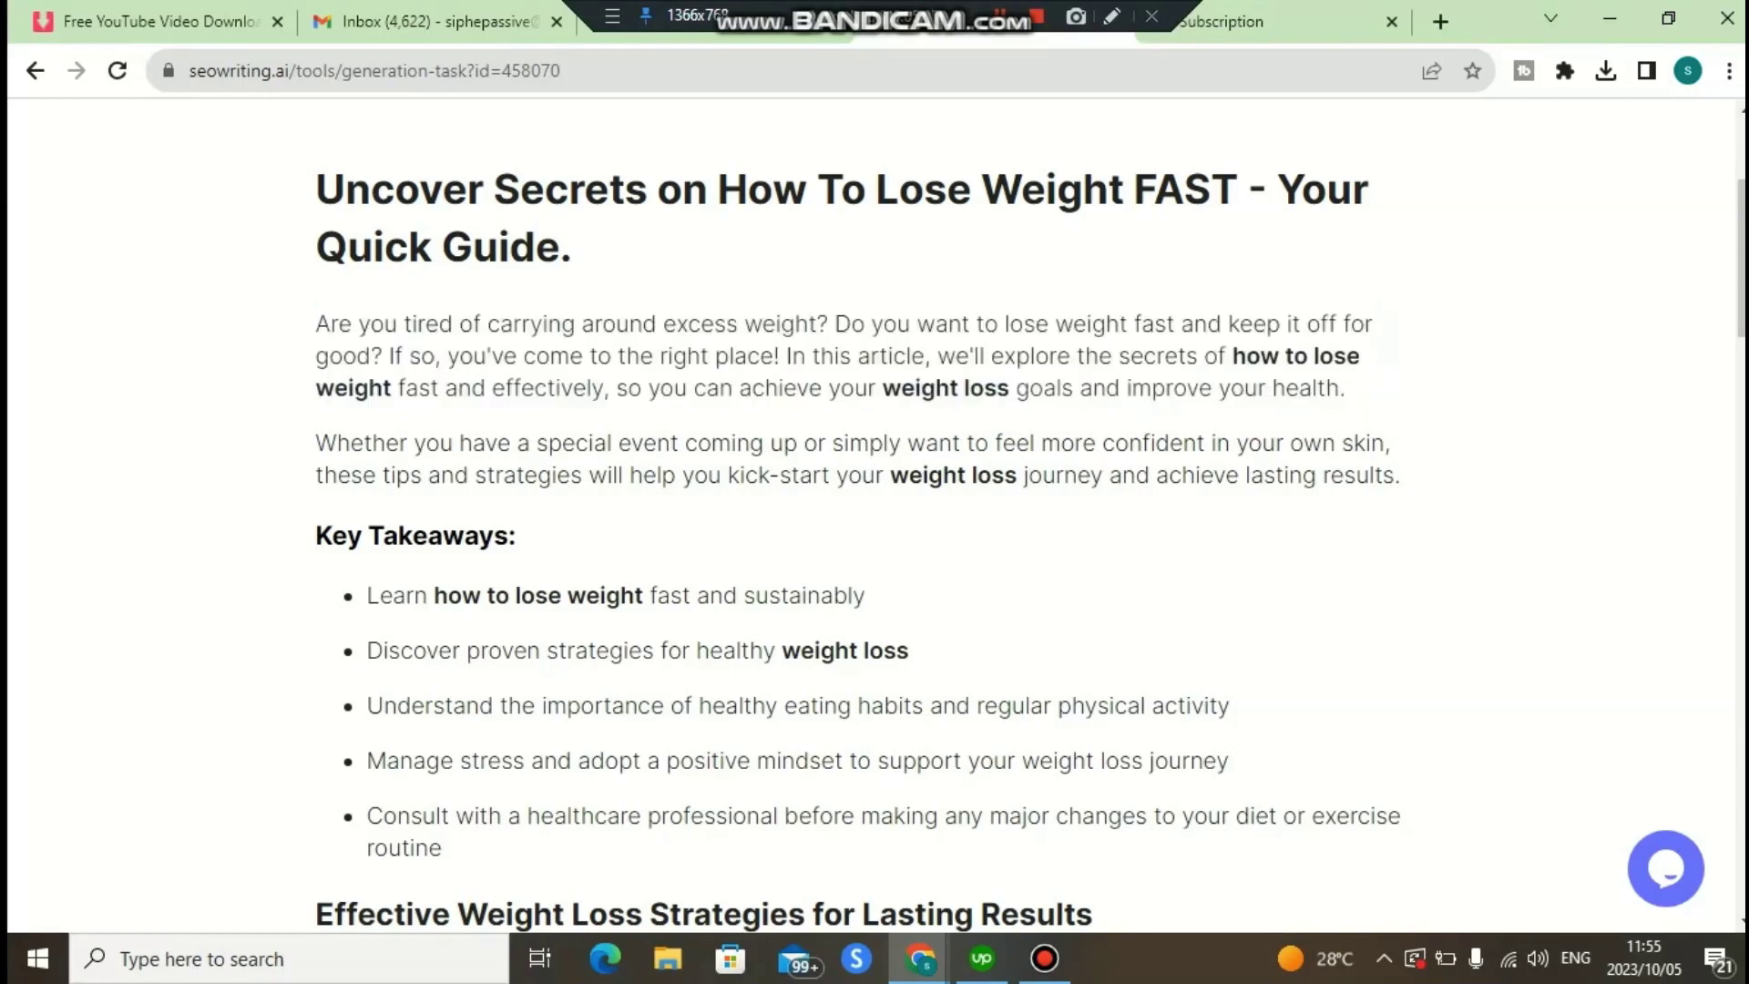
{"action": "scroll", "coordinate": [1030, 515], "scroll_direction": "down", "scroll_amount": 2}
{"action": "scroll", "coordinate": [1030, 515], "scroll_direction": "down", "scroll_amount": 3}
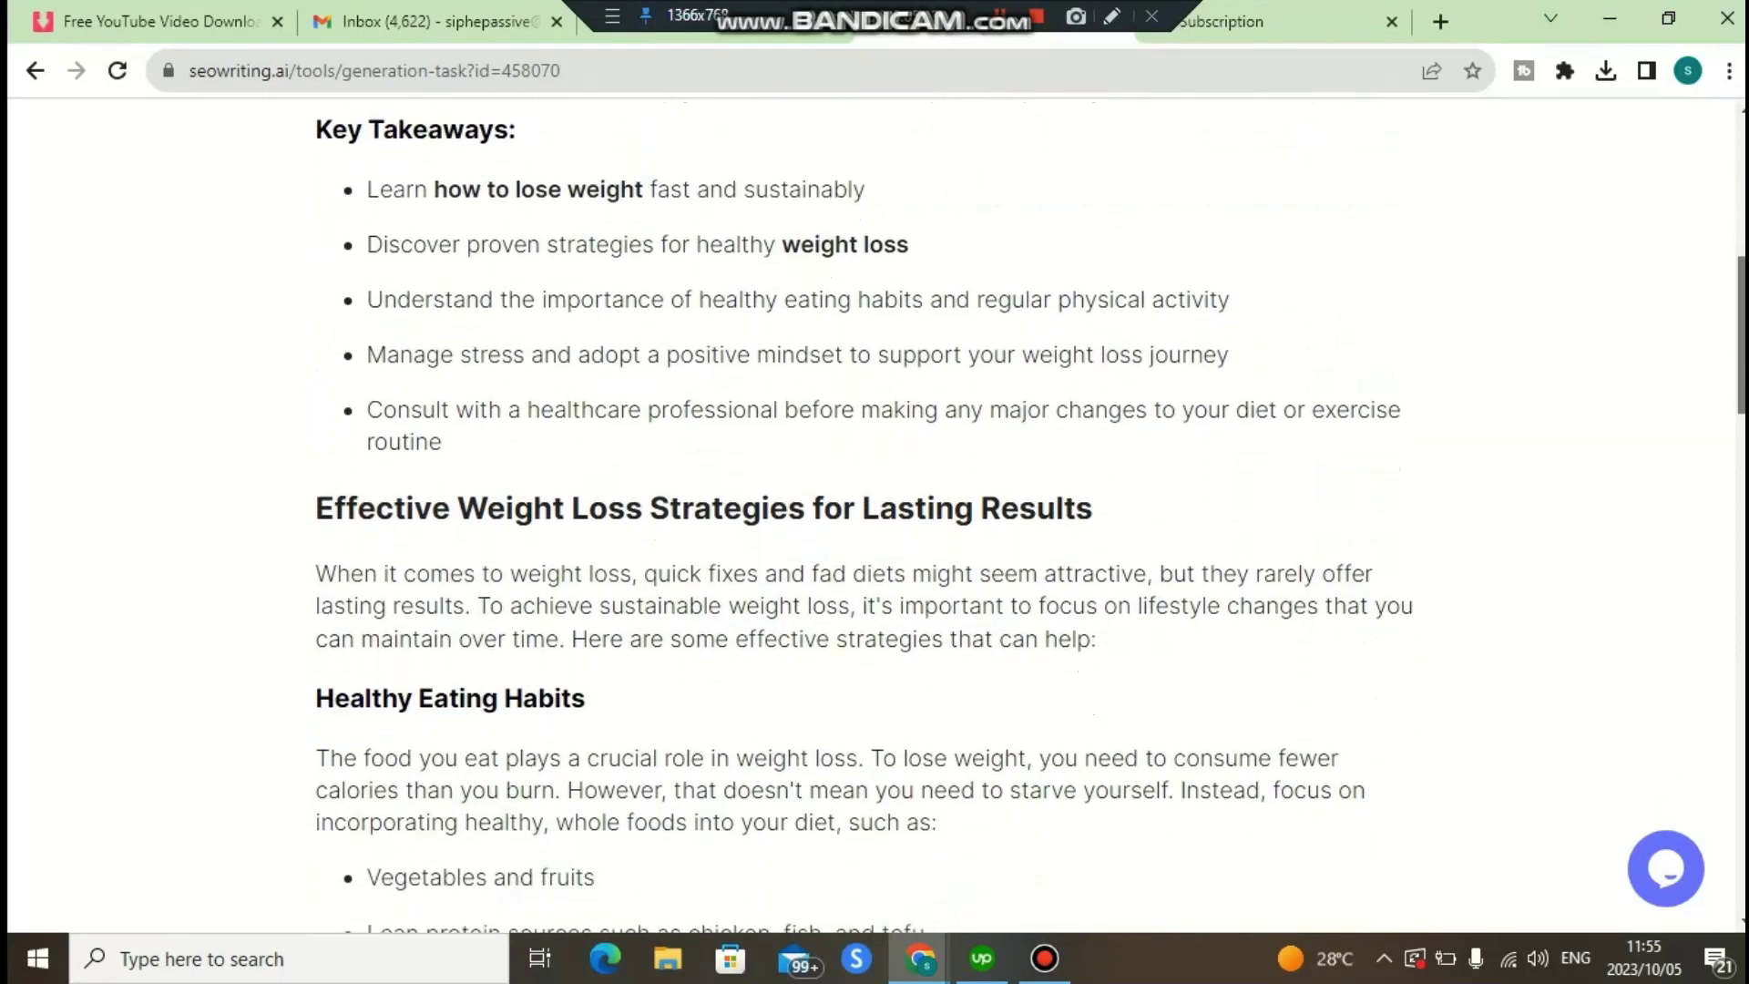
{"action": "scroll", "coordinate": [1031, 515], "scroll_direction": "down", "scroll_amount": 1}
{"action": "scroll", "coordinate": [1031, 514], "scroll_direction": "down", "scroll_amount": 4}
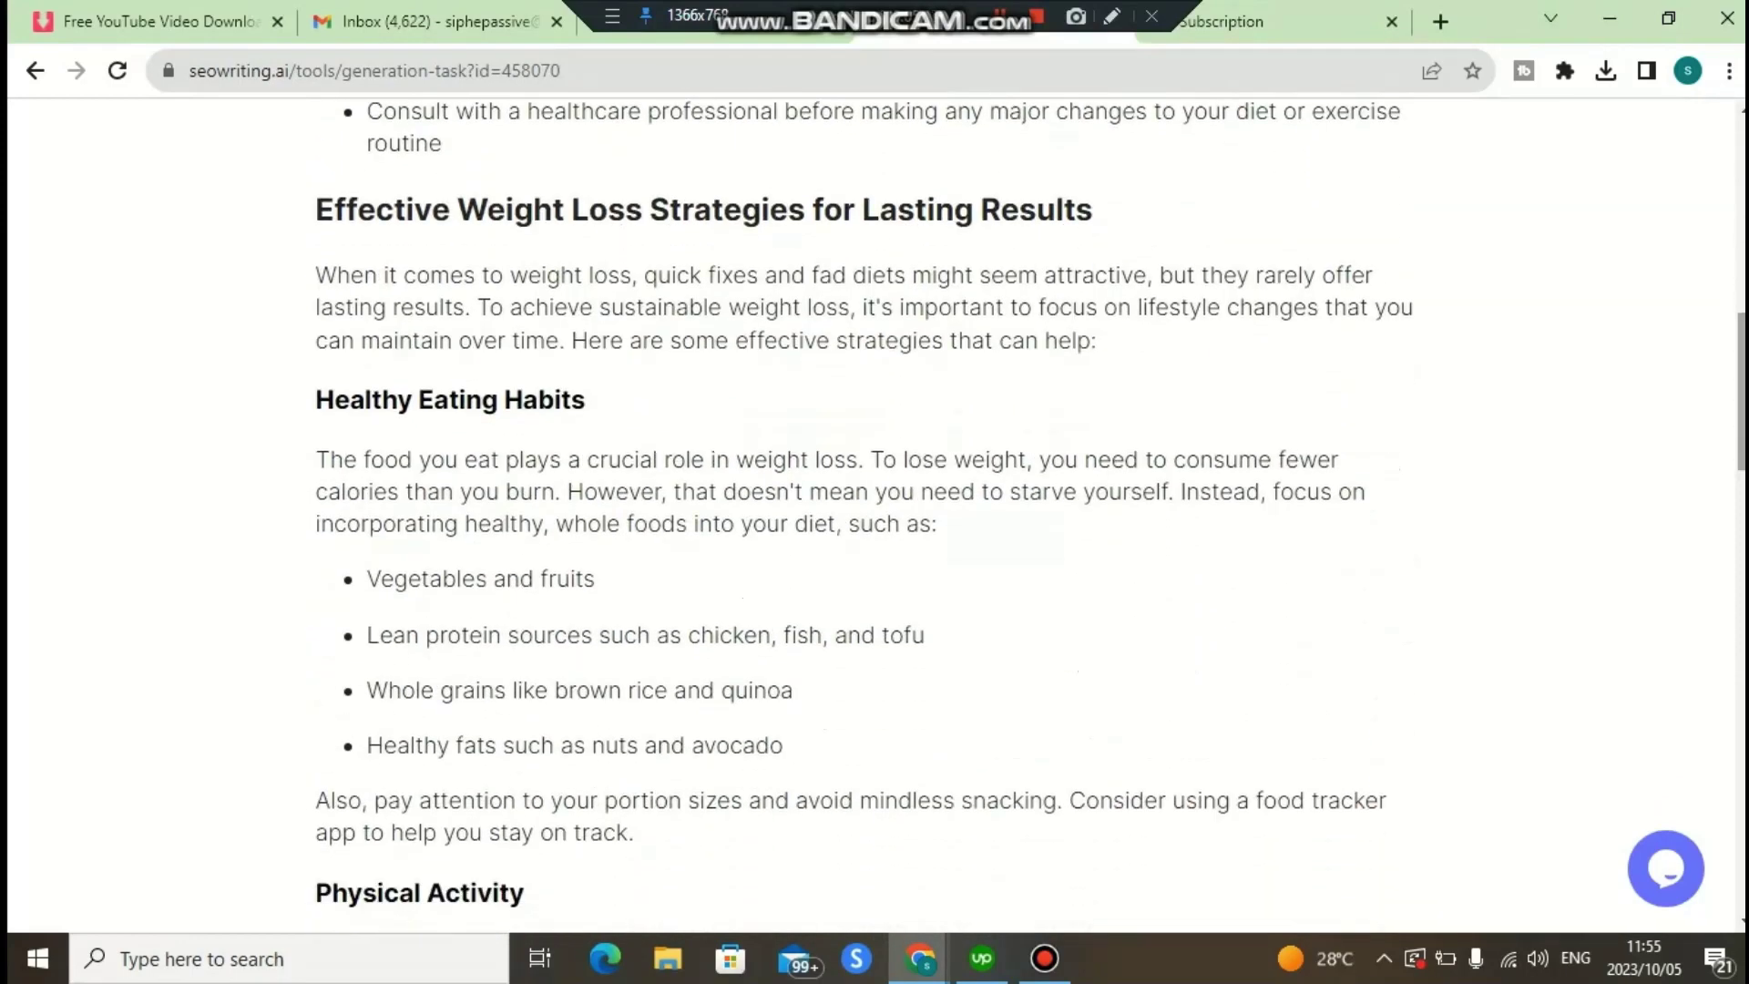
{"action": "scroll", "coordinate": [875, 515], "scroll_direction": "down", "scroll_amount": 1}
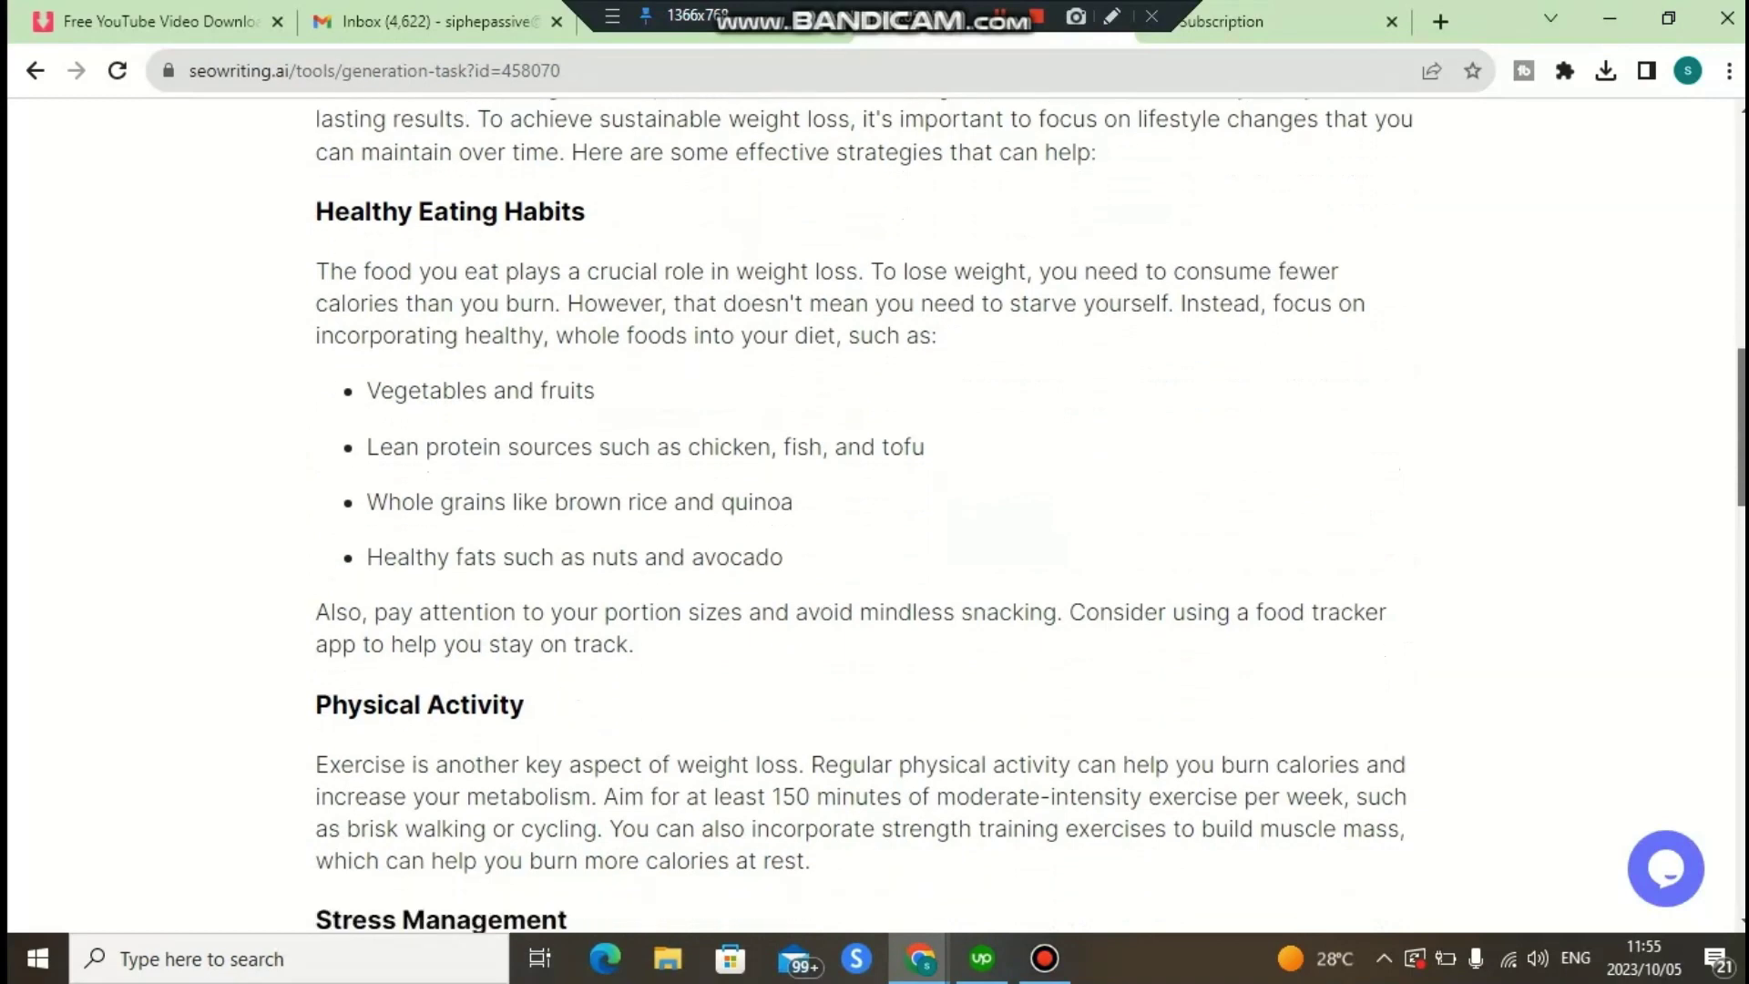
{"action": "scroll", "coordinate": [875, 515], "scroll_direction": "down", "scroll_amount": 4}
{"action": "scroll", "coordinate": [875, 515], "scroll_direction": "down", "scroll_amount": 4}
{"action": "scroll", "coordinate": [875, 515], "scroll_direction": "down", "scroll_amount": 5}
{"action": "scroll", "coordinate": [875, 515], "scroll_direction": "down", "scroll_amount": 3}
{"action": "scroll", "coordinate": [874, 514], "scroll_direction": "down", "scroll_amount": 4}
{"action": "scroll", "coordinate": [874, 515], "scroll_direction": "down", "scroll_amount": 2}
{"action": "scroll", "coordinate": [874, 515], "scroll_direction": "up", "scroll_amount": 6}
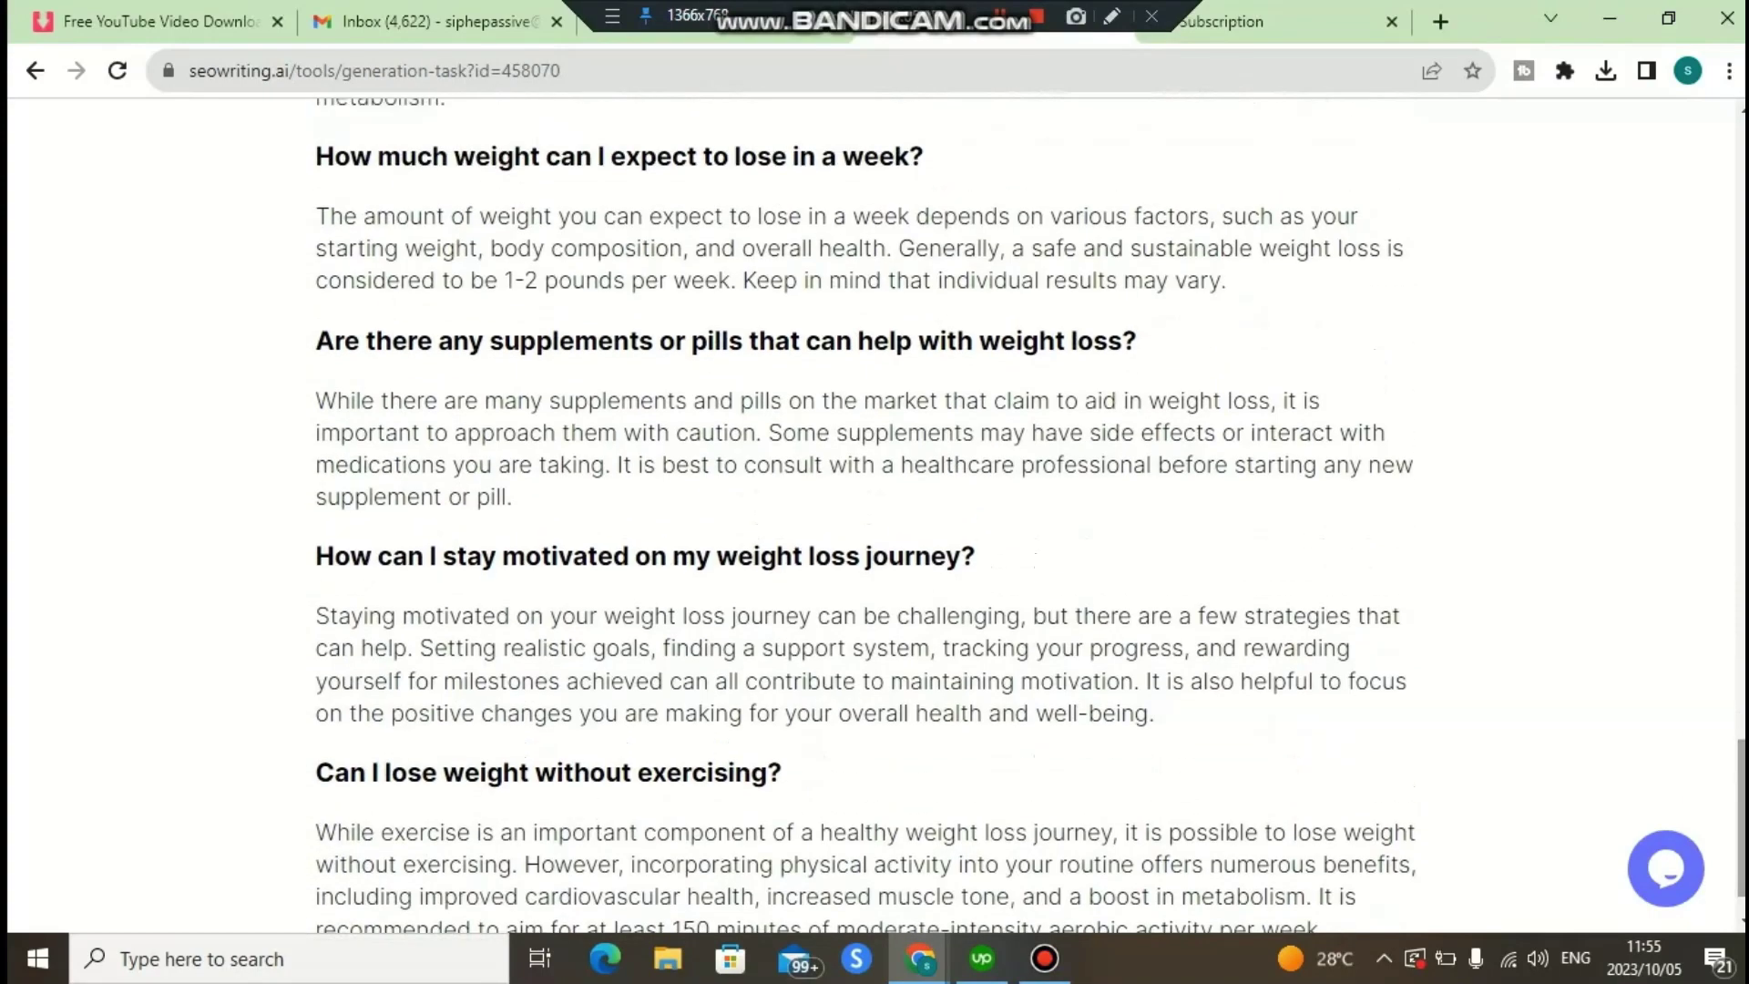
{"action": "scroll", "coordinate": [875, 514], "scroll_direction": "up", "scroll_amount": 10}
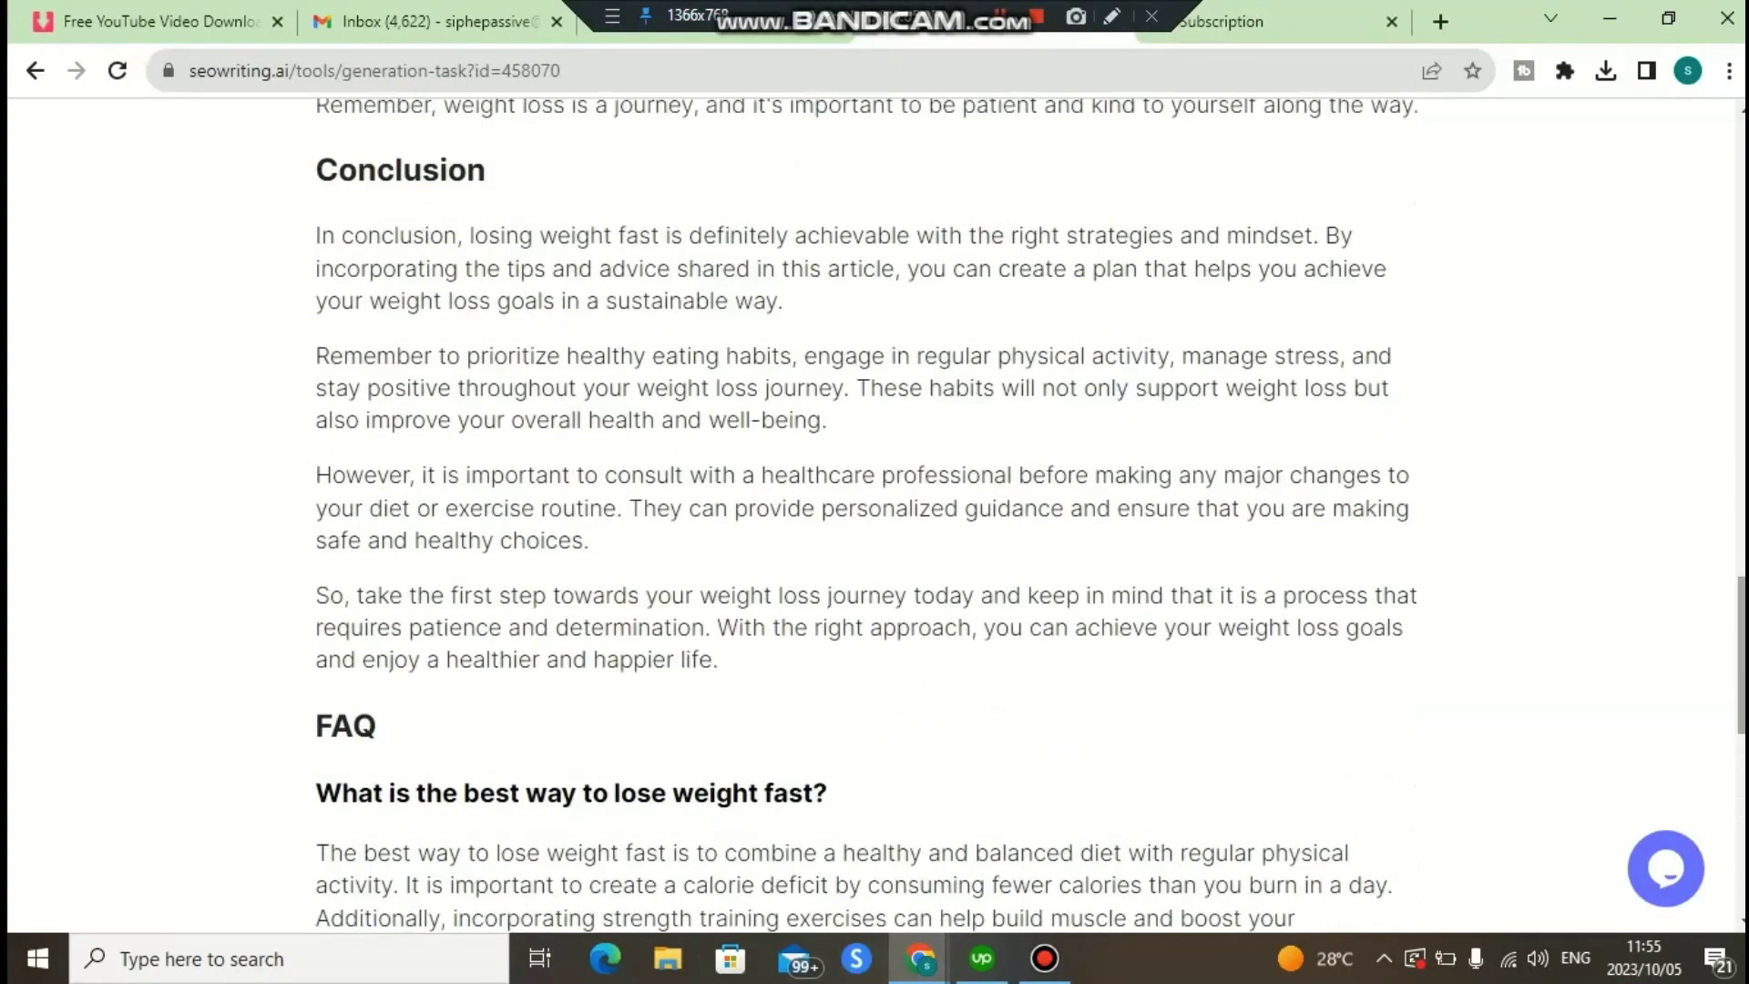
{"action": "scroll", "coordinate": [874, 514], "scroll_direction": "up", "scroll_amount": 5}
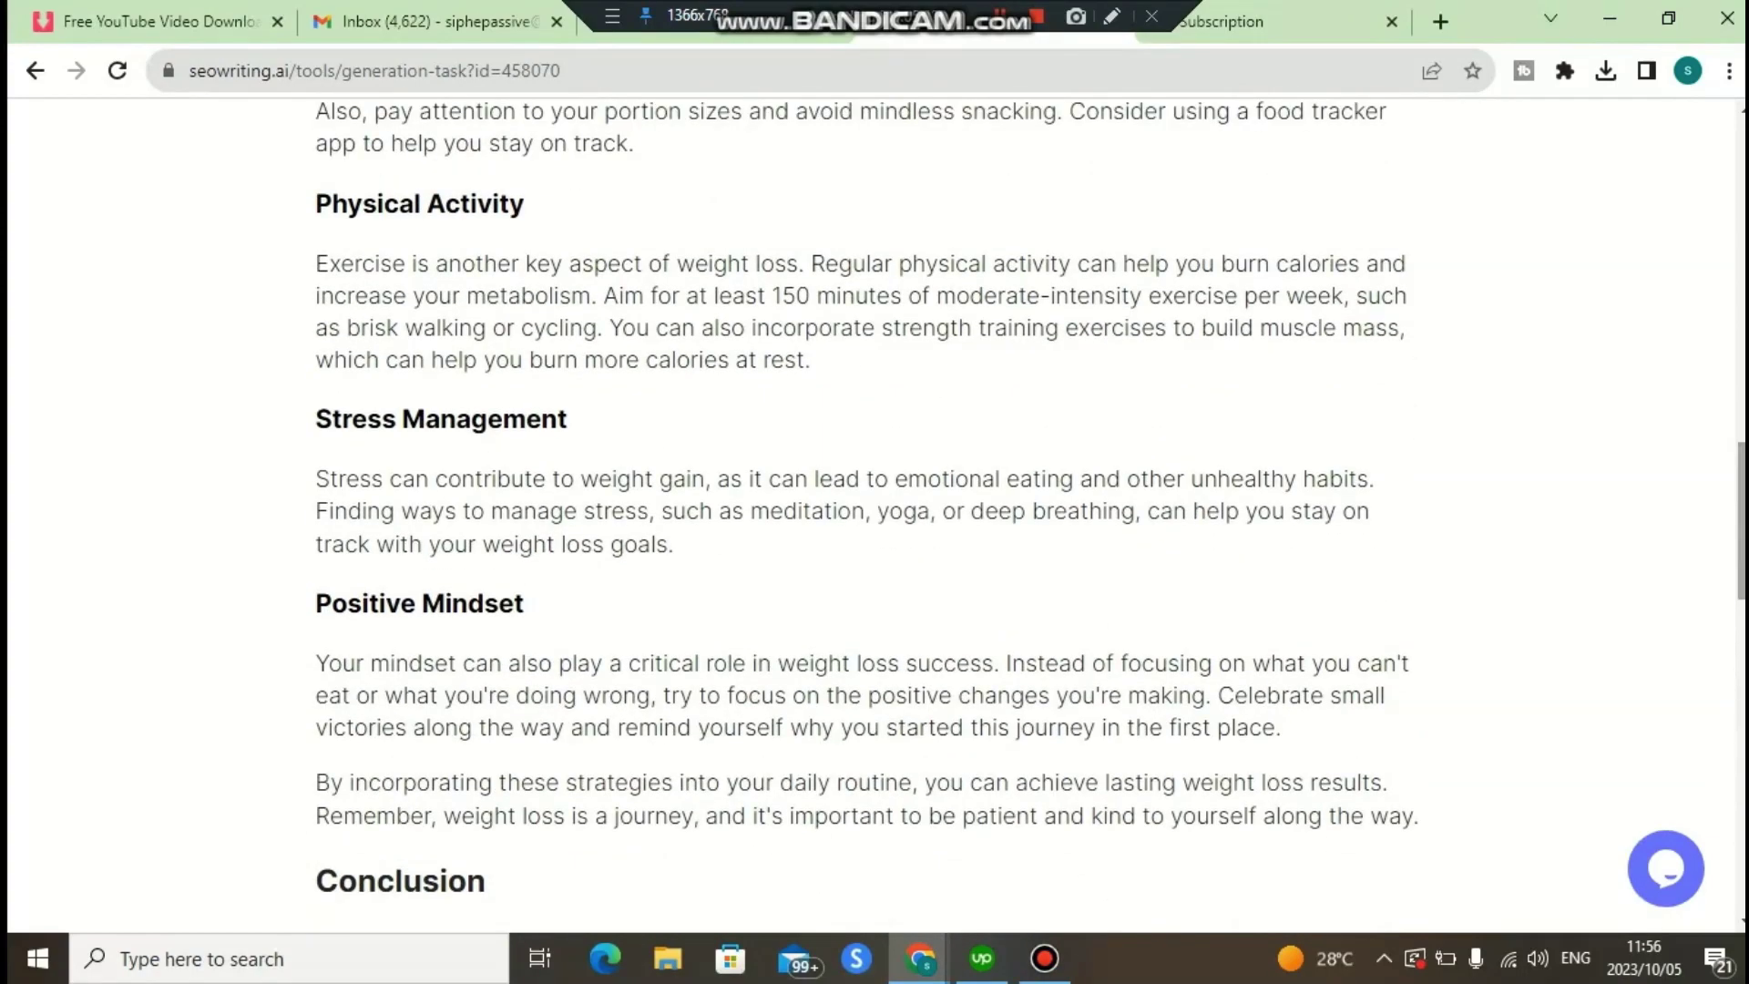
{"action": "scroll", "coordinate": [874, 514], "scroll_direction": "up", "scroll_amount": 3}
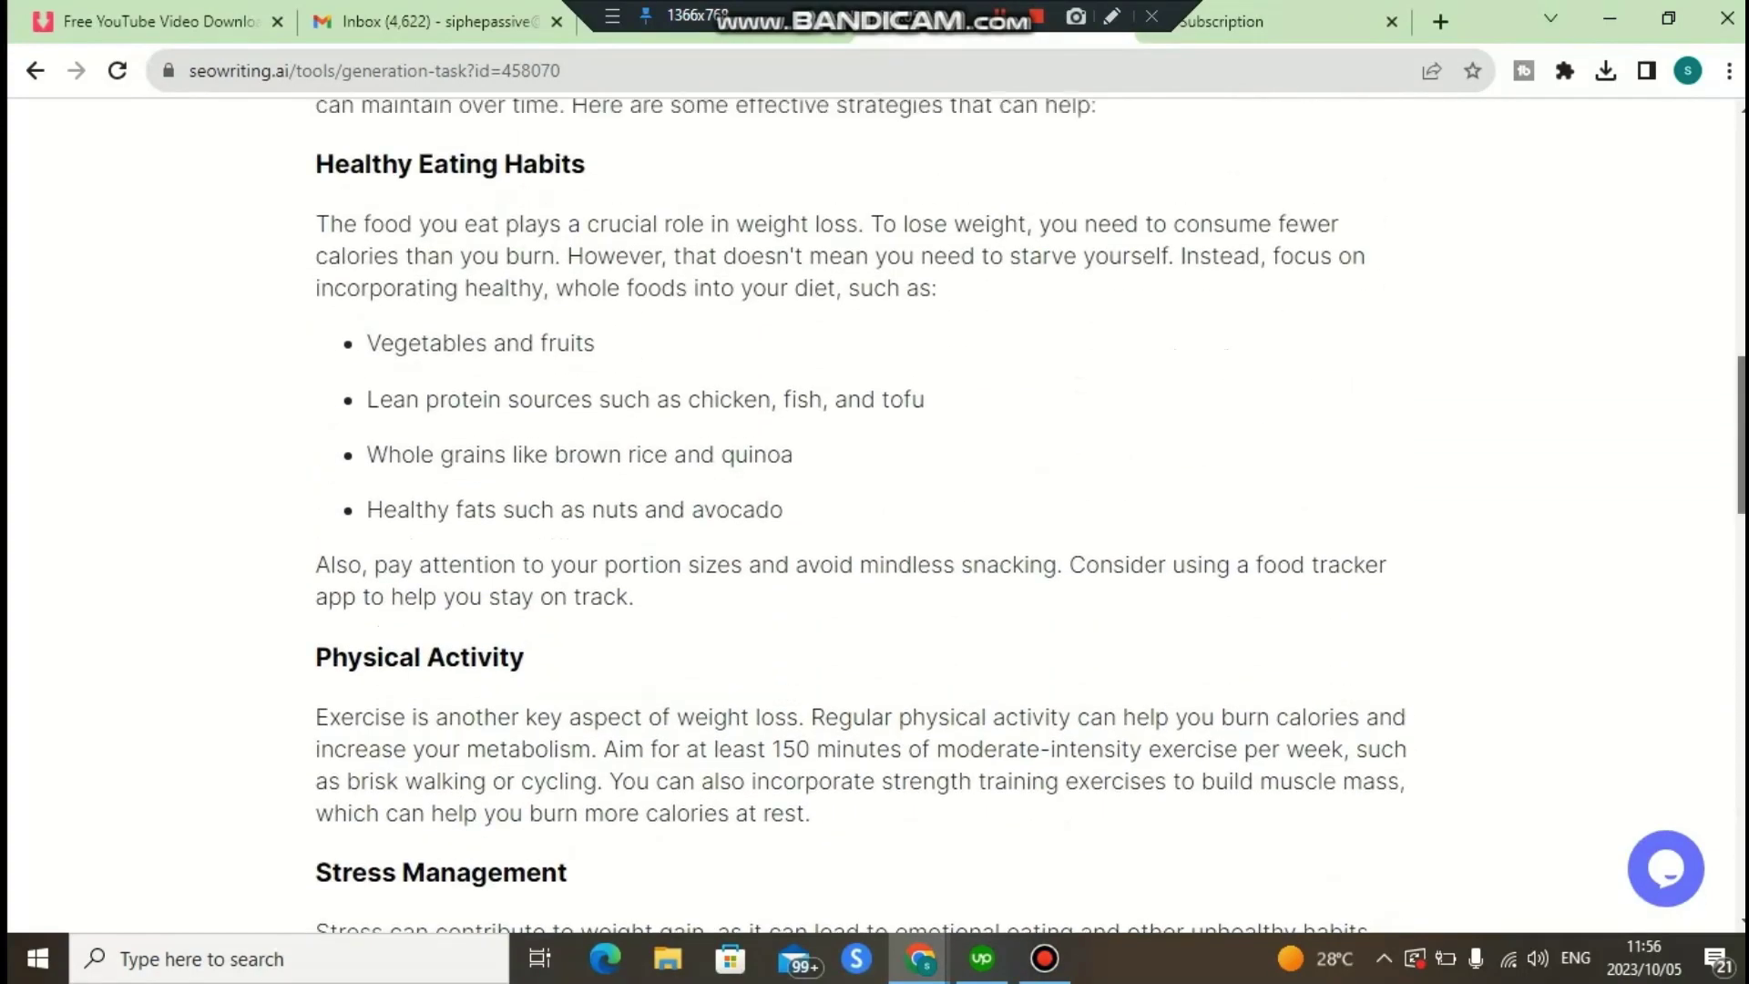
{"action": "scroll", "coordinate": [875, 514], "scroll_direction": "up", "scroll_amount": 12}
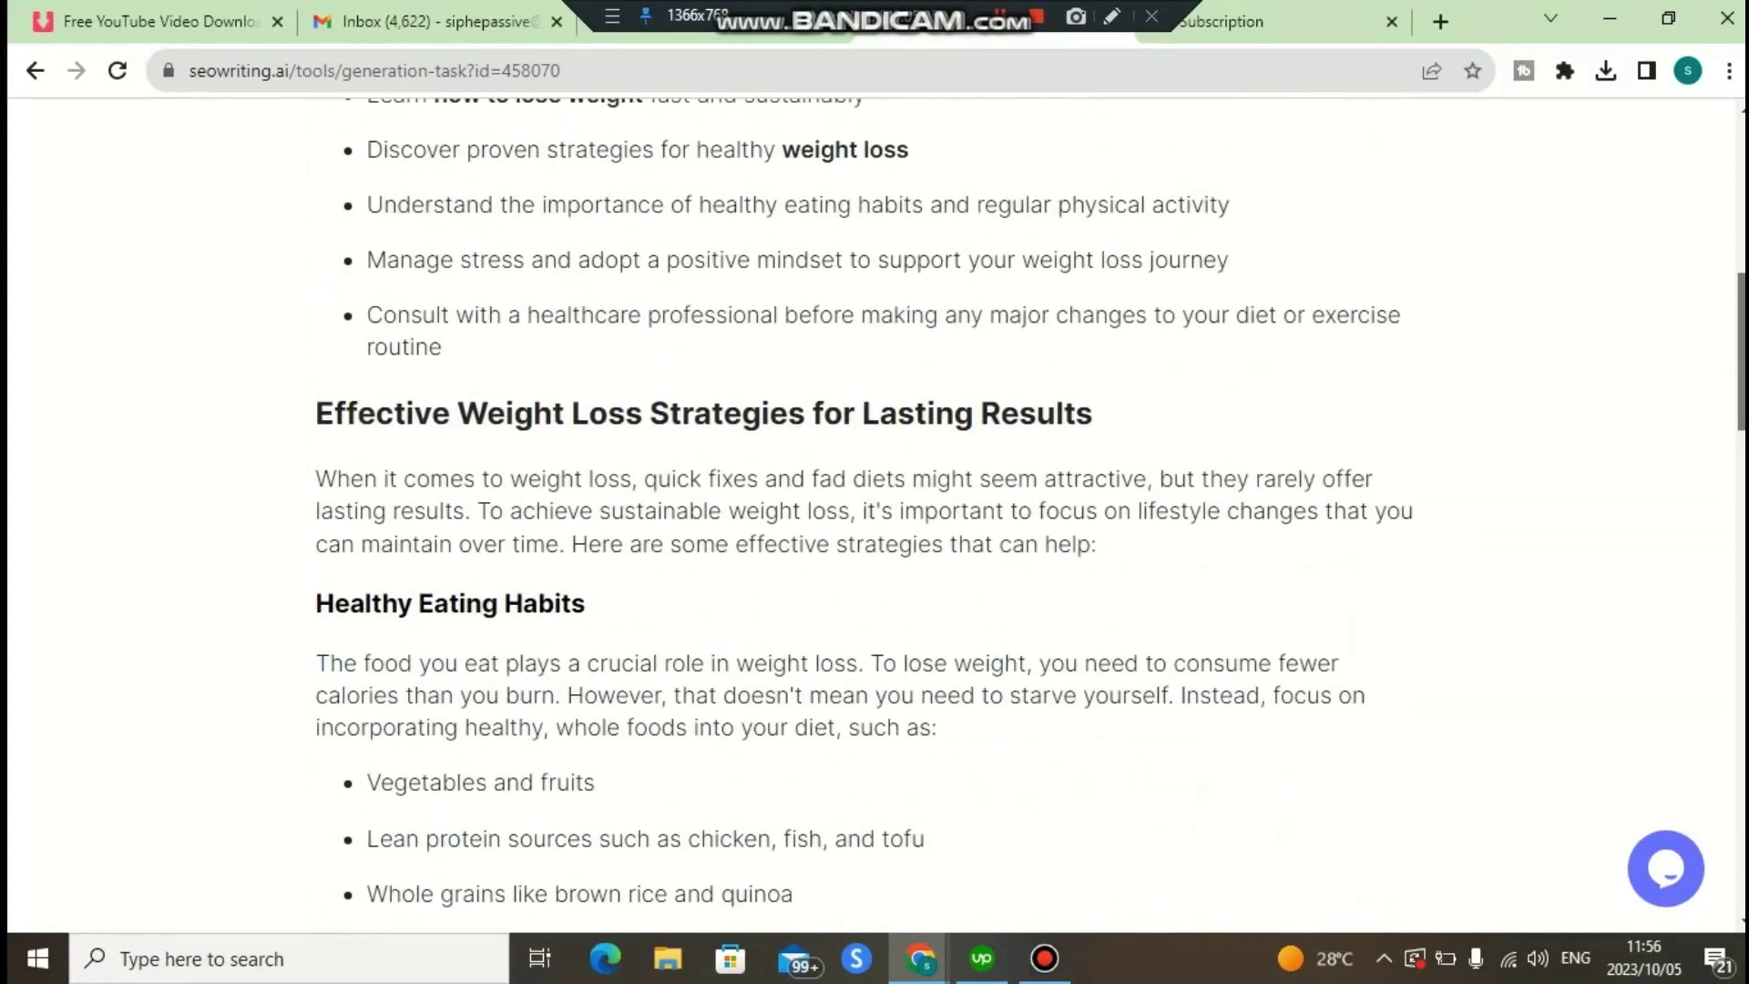
{"action": "scroll", "coordinate": [875, 514], "scroll_direction": "up", "scroll_amount": 2}
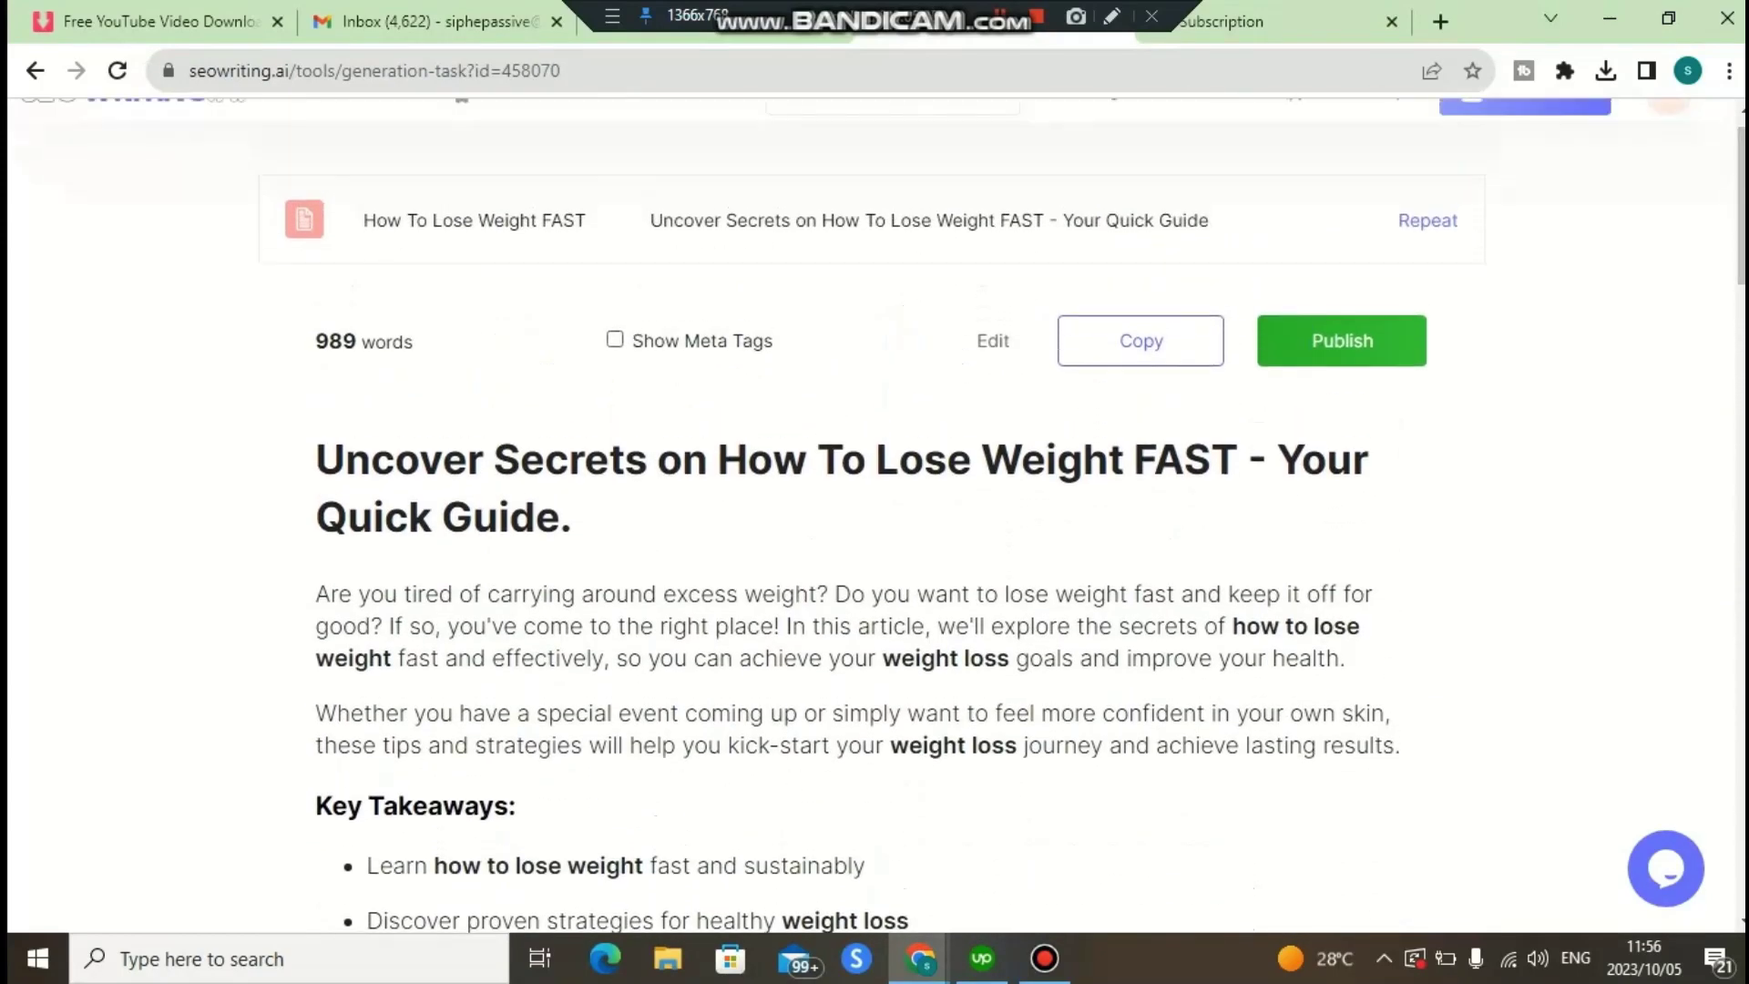
Preview and hide the article's meta tags, then switch to the Subscription pricing tab.
{"action": "left_click", "coordinate": [615, 339]}
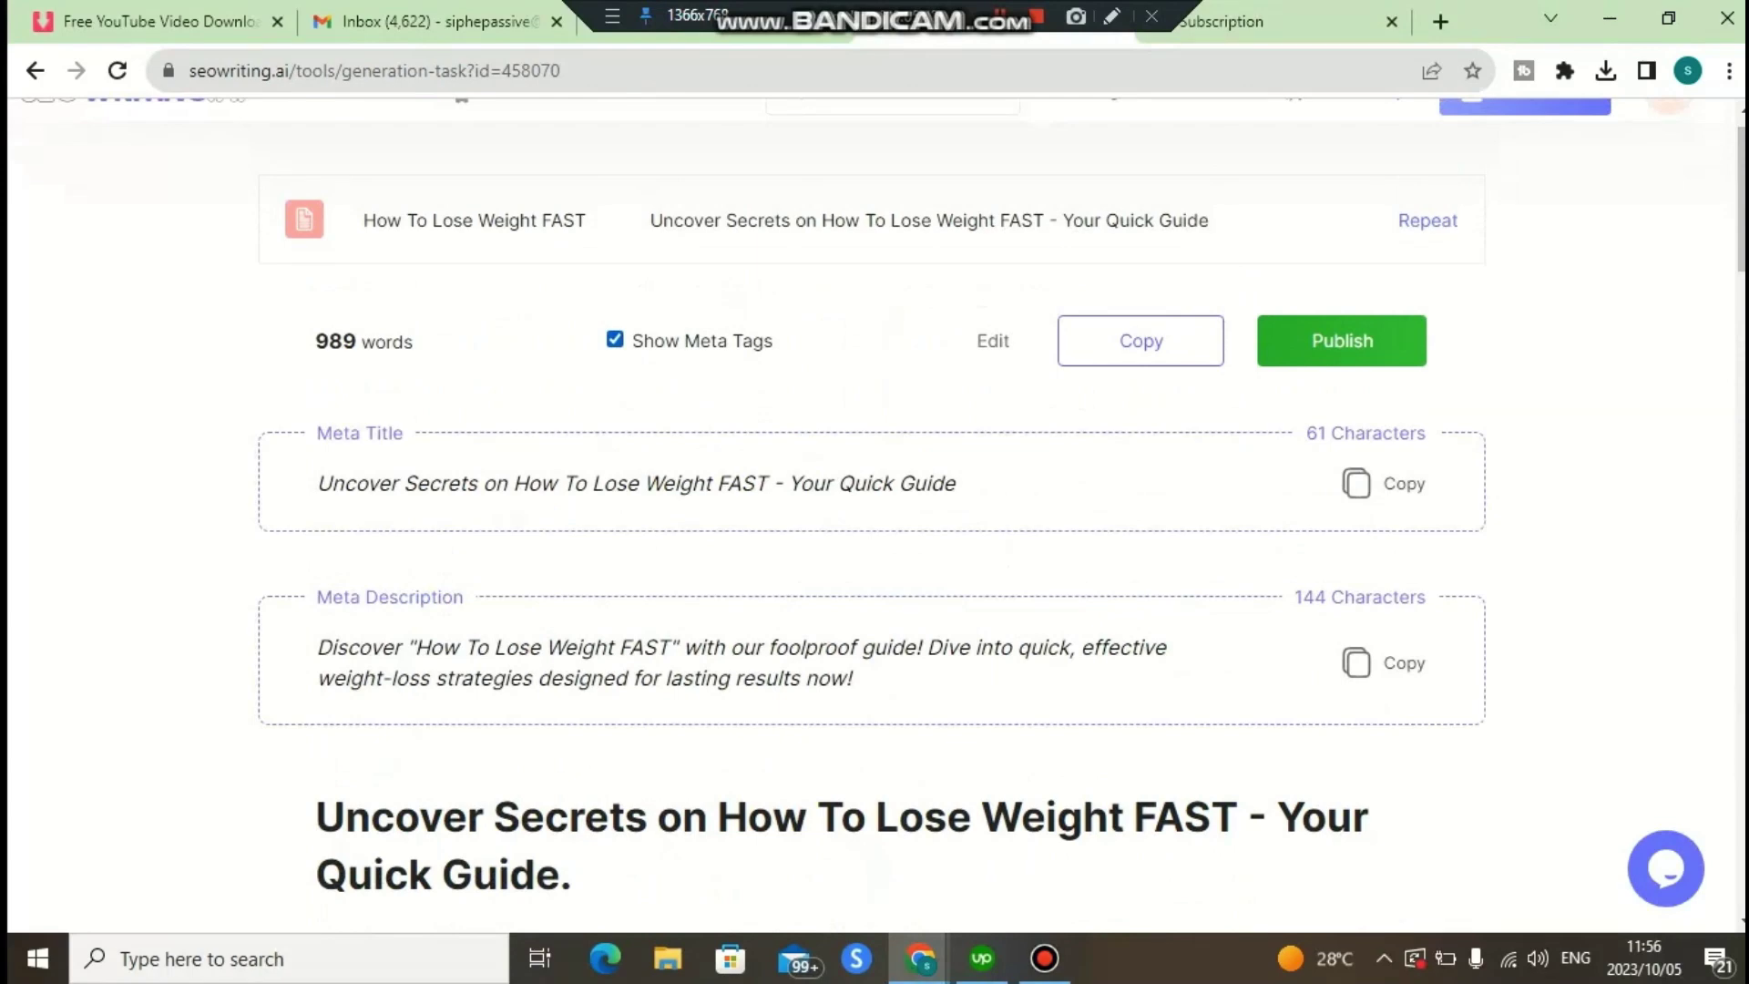
{"action": "left_click", "coordinate": [615, 339]}
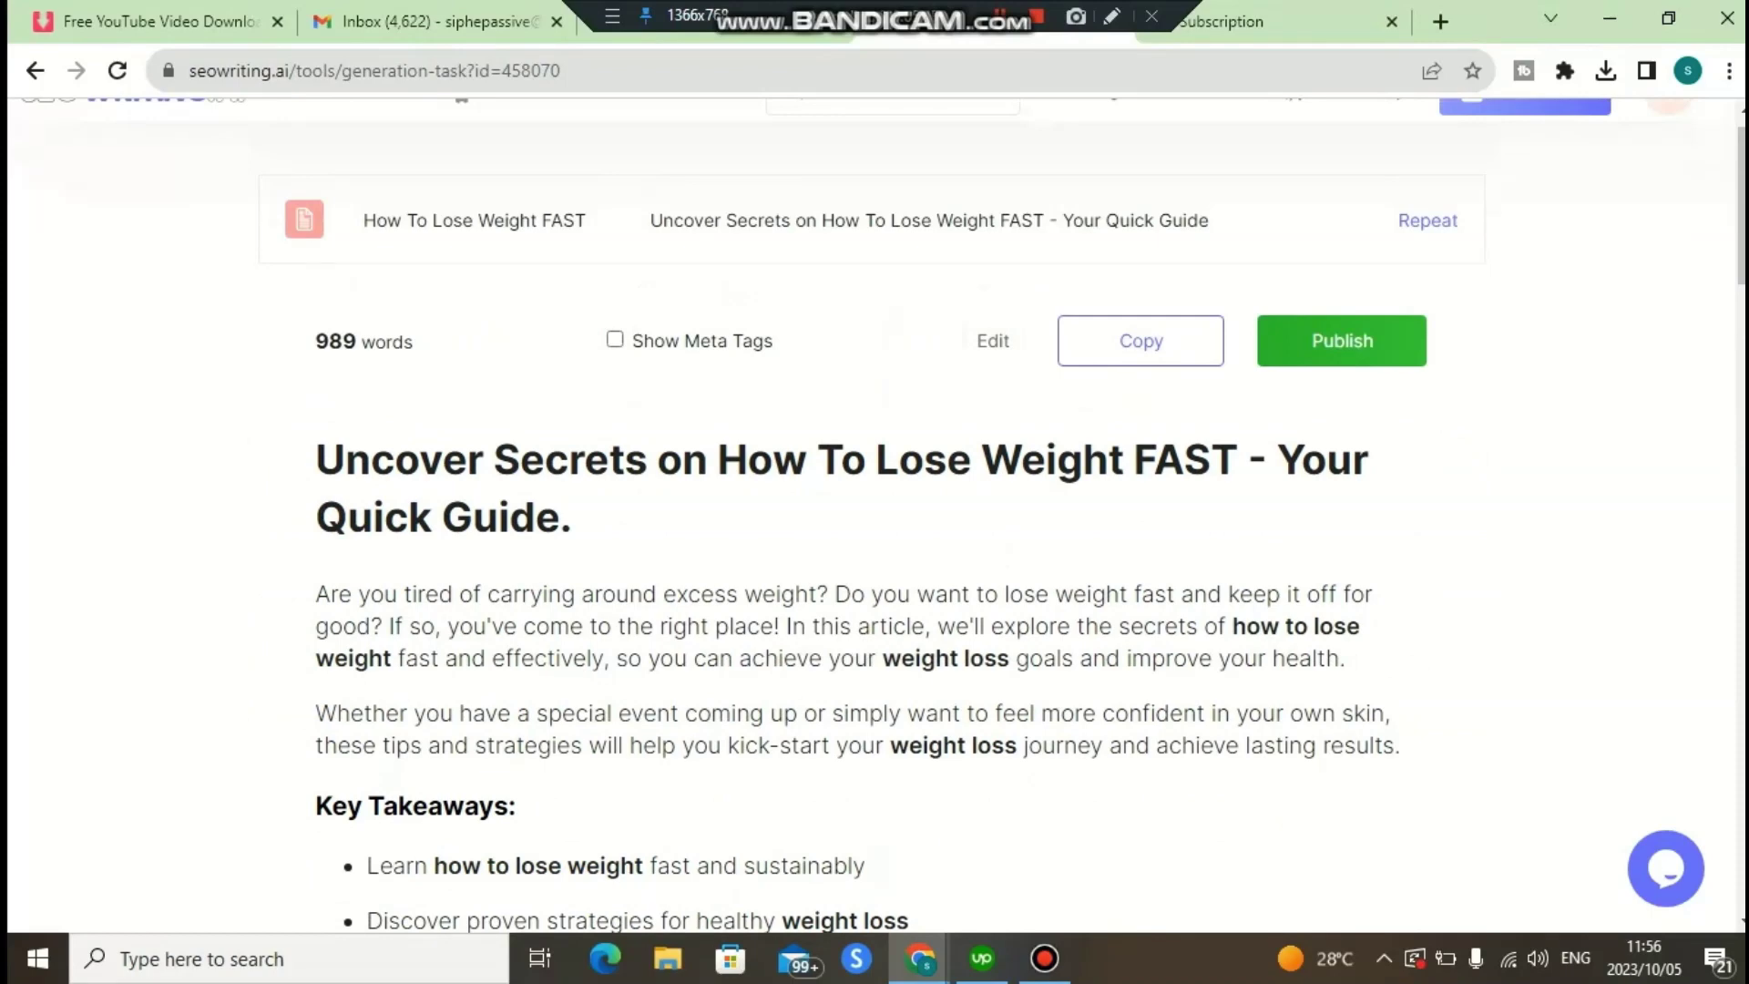
{"action": "scroll", "coordinate": [874, 510], "scroll_direction": "up", "scroll_amount": 1}
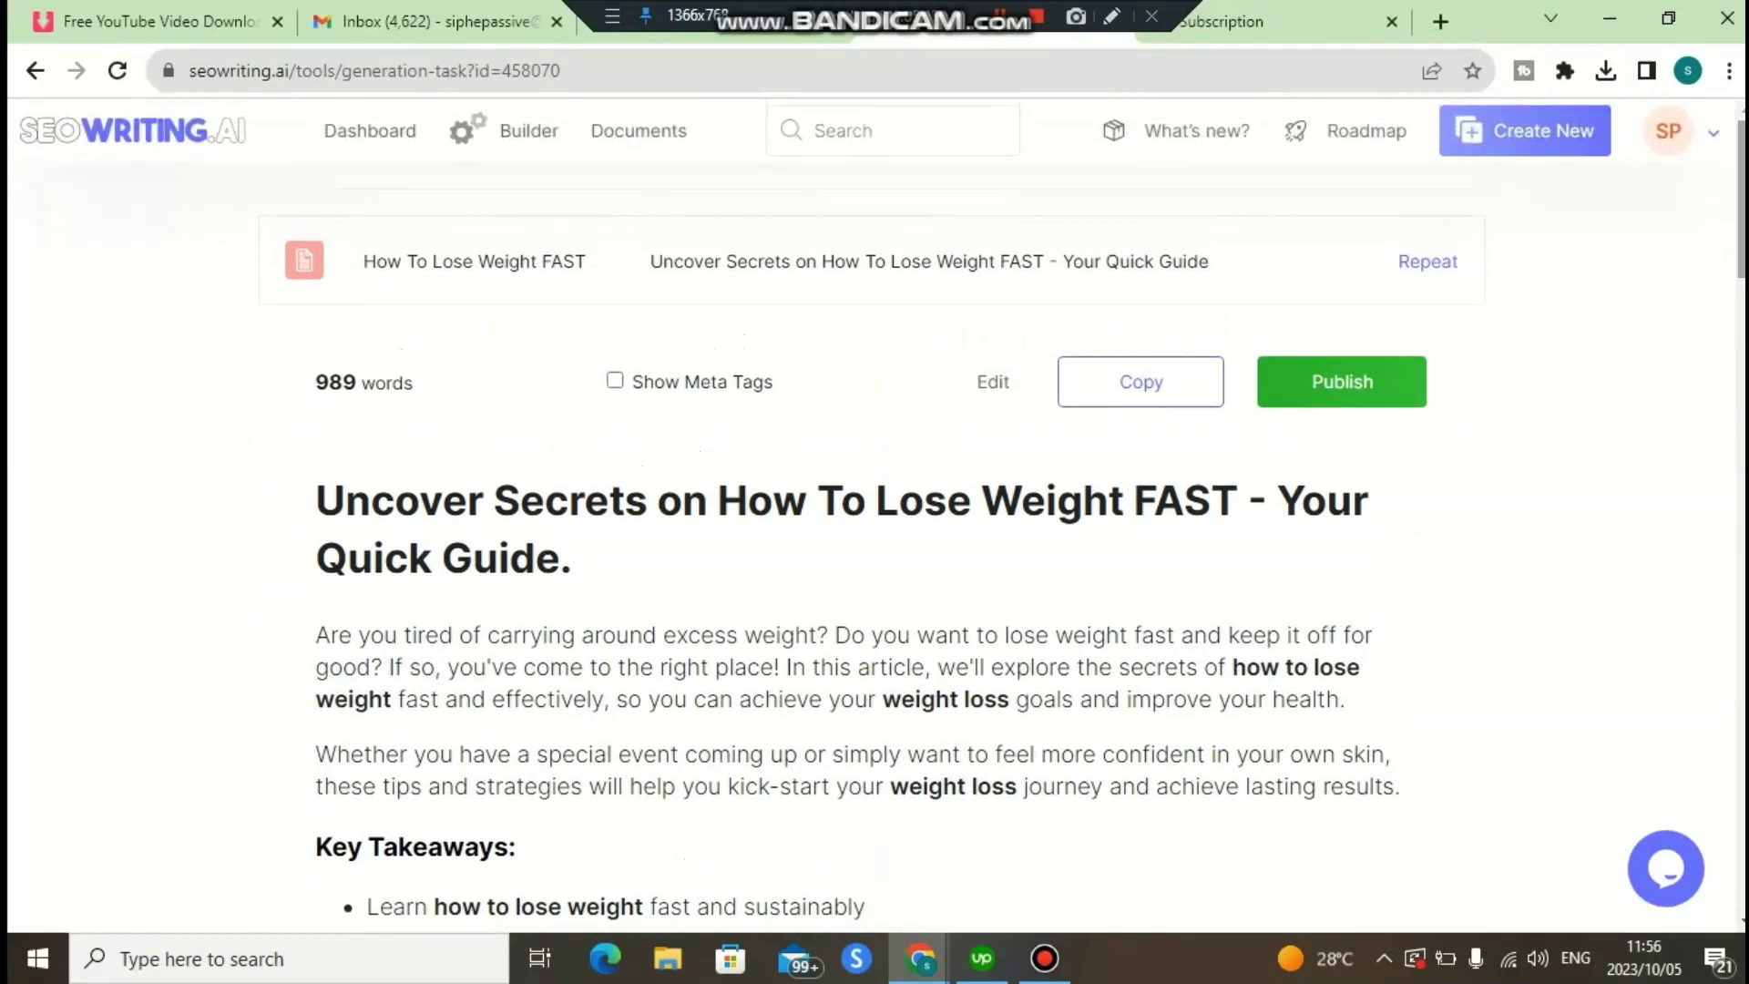
{"action": "scroll", "coordinate": [874, 511], "scroll_direction": "down", "scroll_amount": 1}
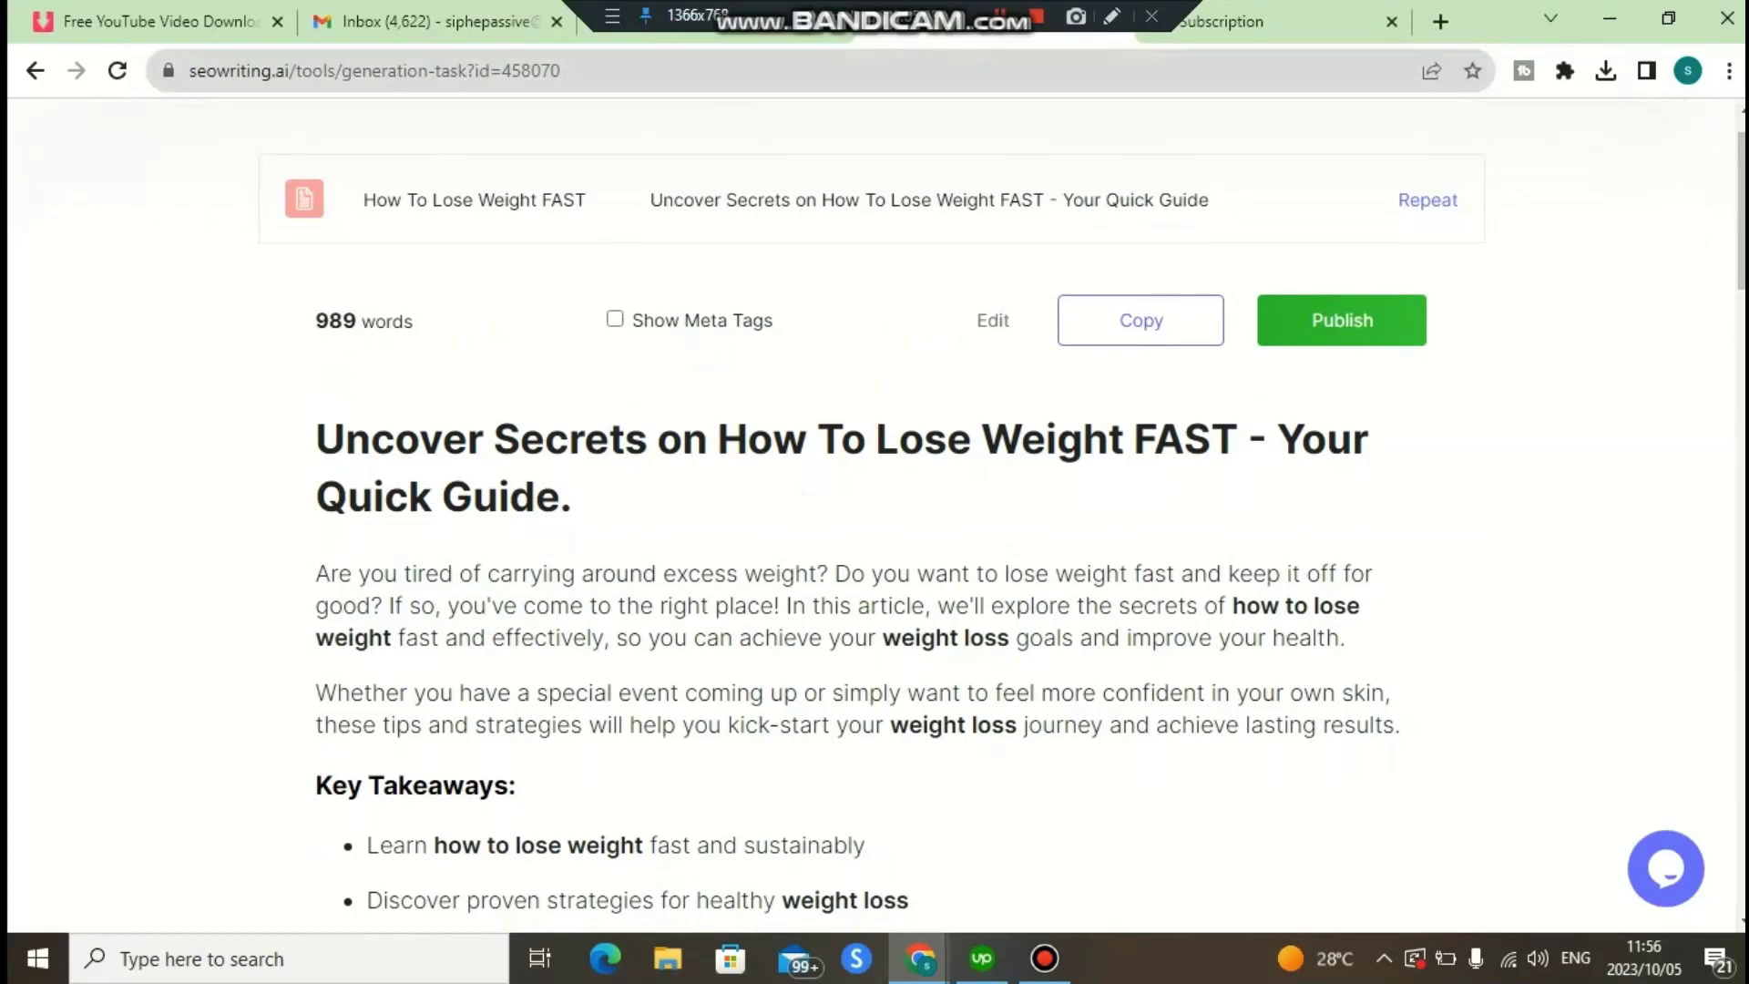
{"action": "left_click", "coordinate": [1275, 22]}
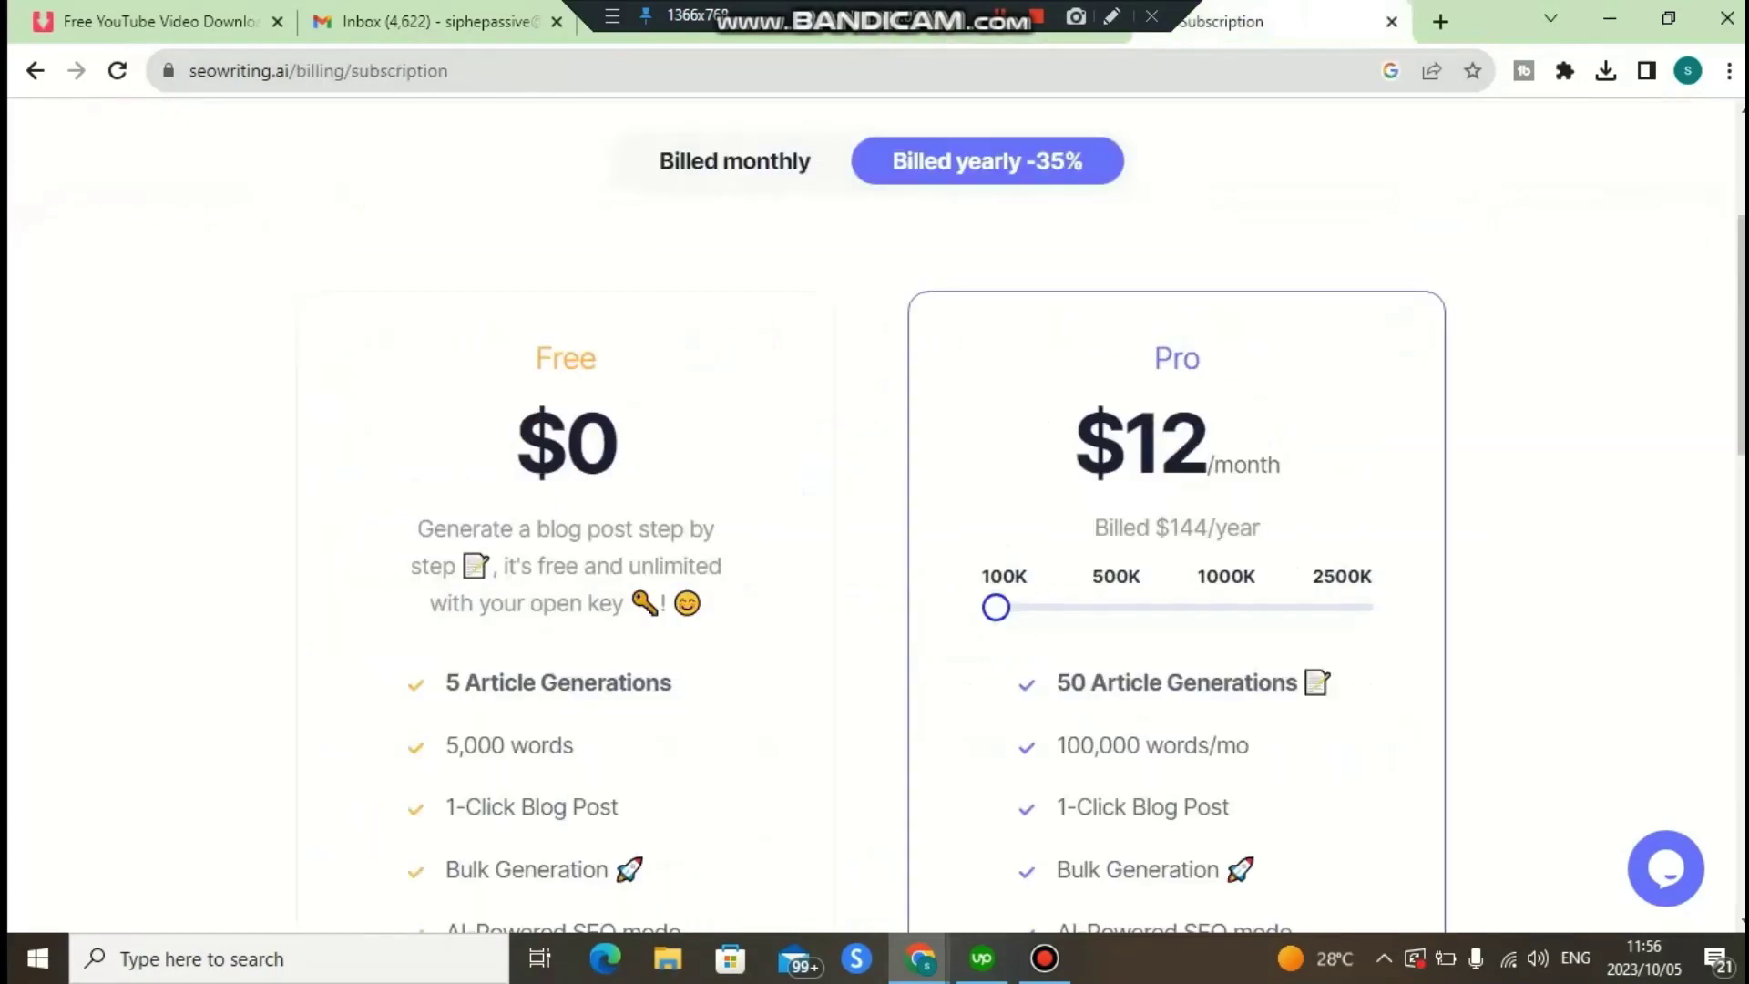
{"action": "scroll", "coordinate": [874, 510], "scroll_direction": "down", "scroll_amount": 1}
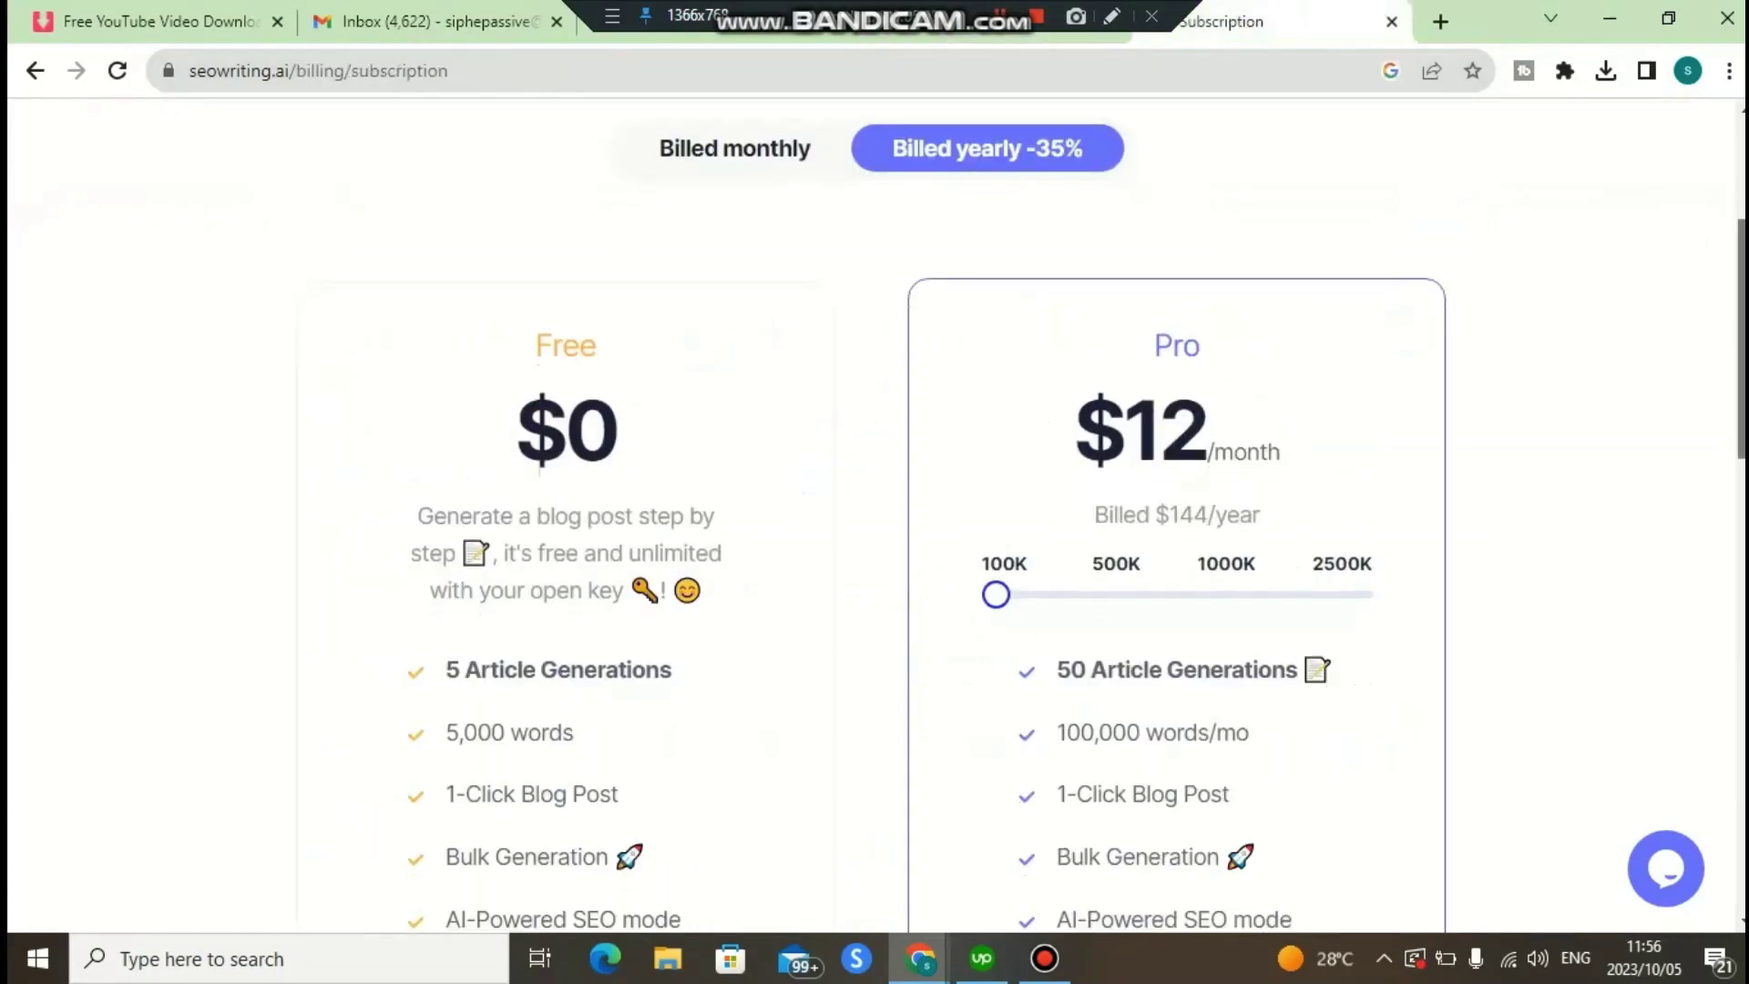
{"action": "scroll", "coordinate": [875, 511], "scroll_direction": "down", "scroll_amount": 1}
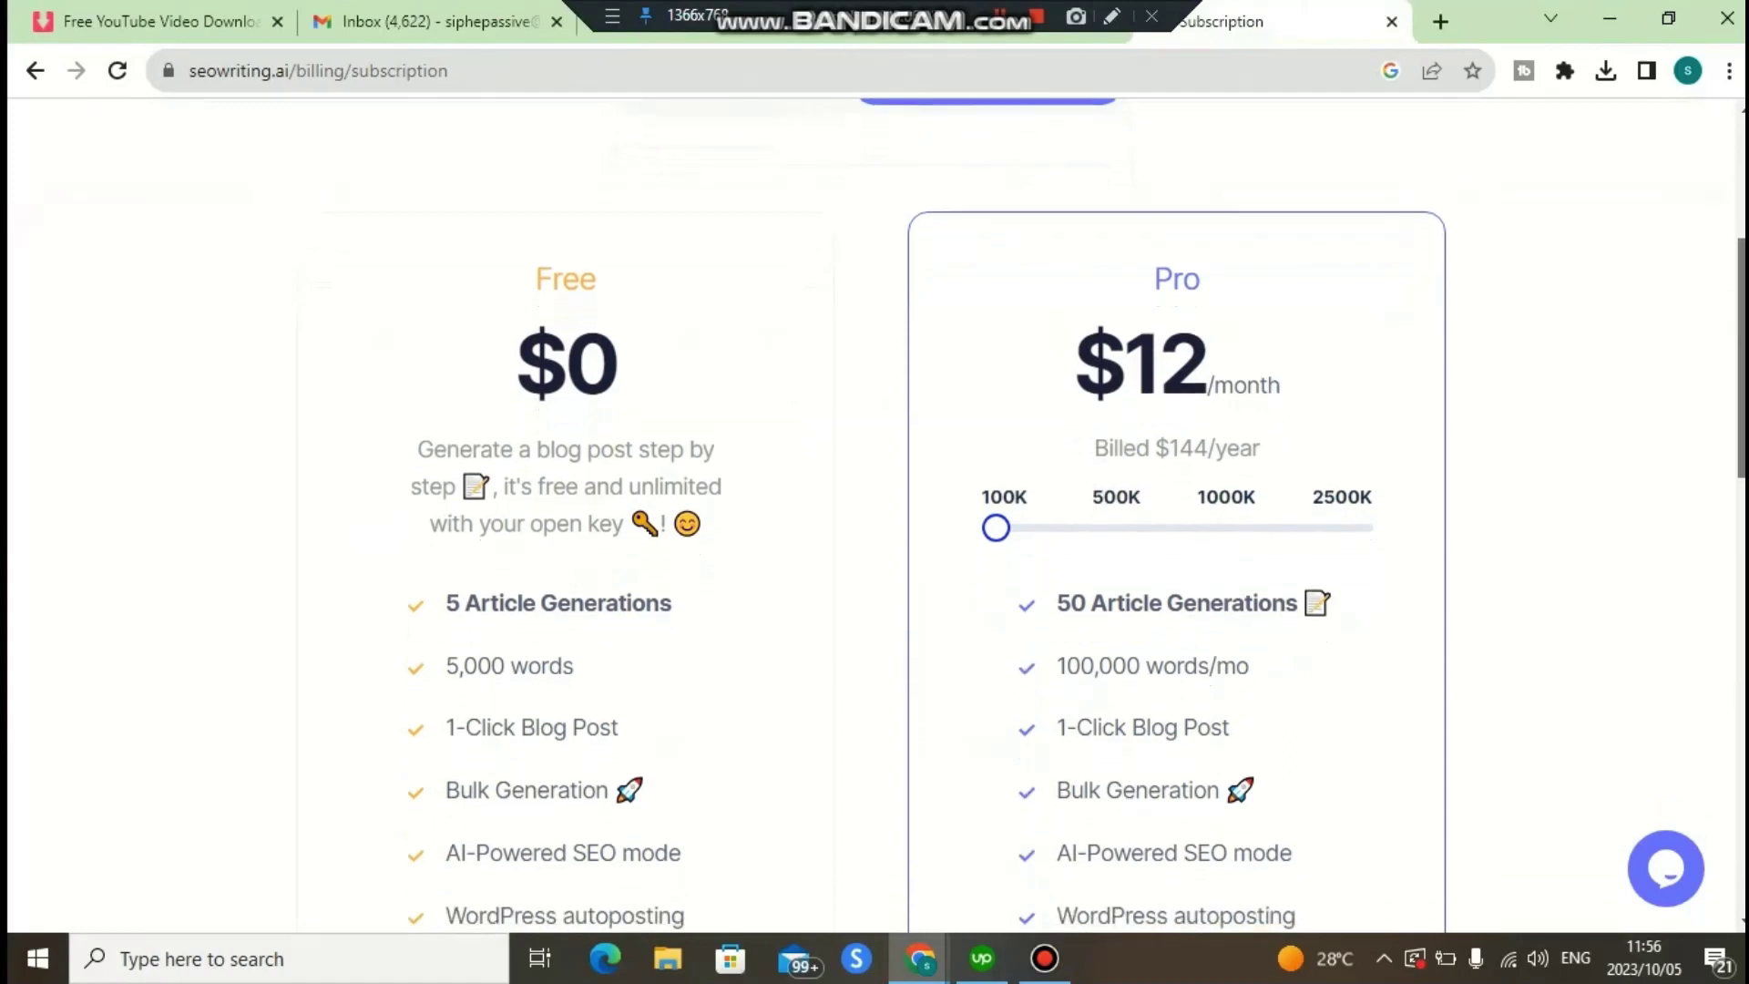
{"action": "scroll", "coordinate": [875, 510], "scroll_direction": "down", "scroll_amount": 3}
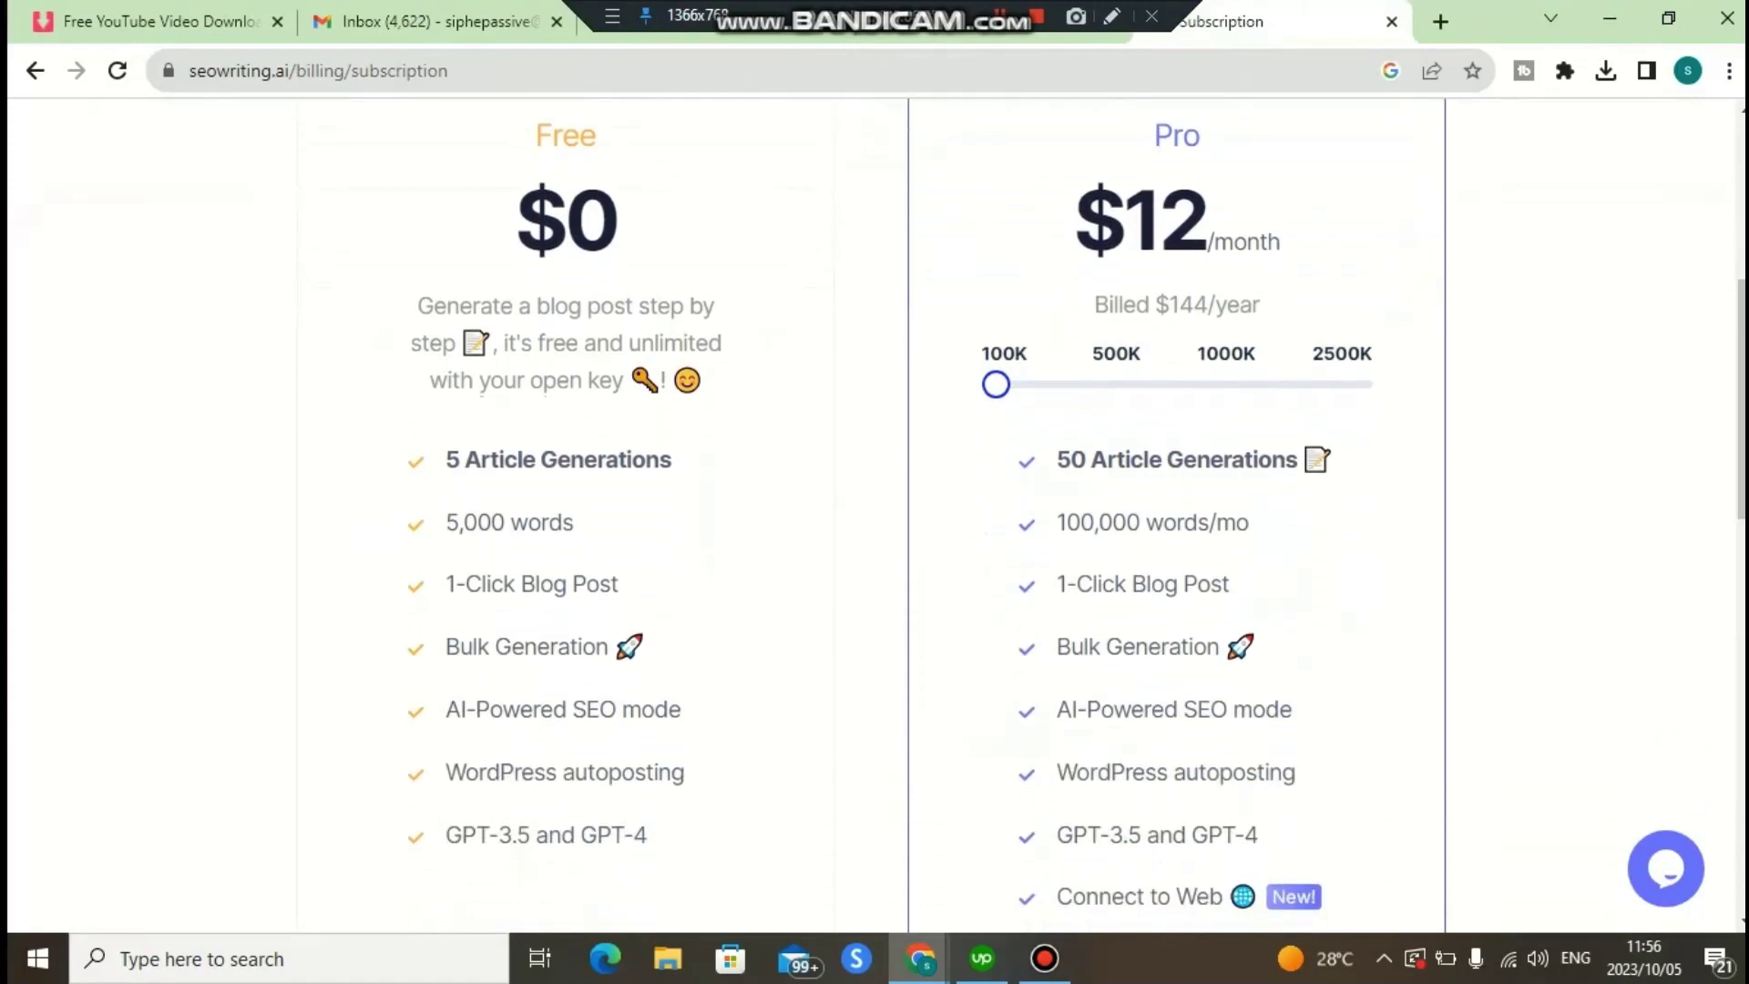
{"action": "left_click_drag", "start_coordinate": [446, 459], "coordinate": [672, 459]}
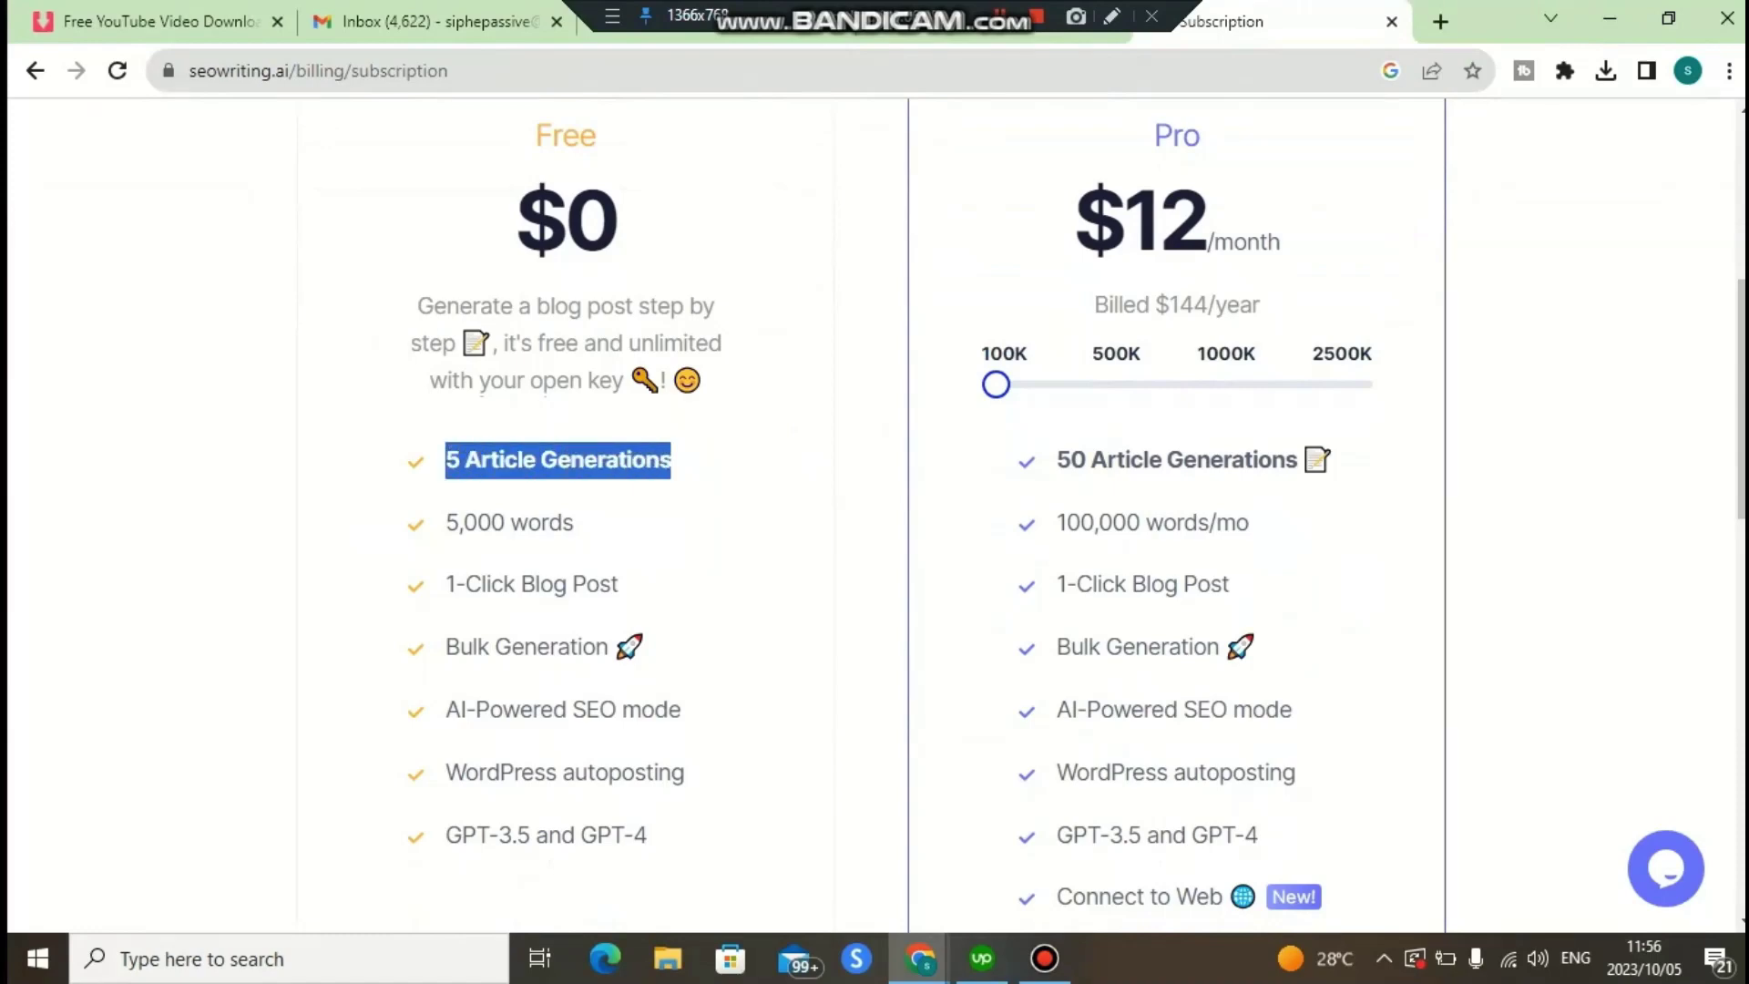
{"action": "left_click", "coordinate": [676, 462]}
{"action": "left_click_drag", "start_coordinate": [573, 522], "coordinate": [445, 522]}
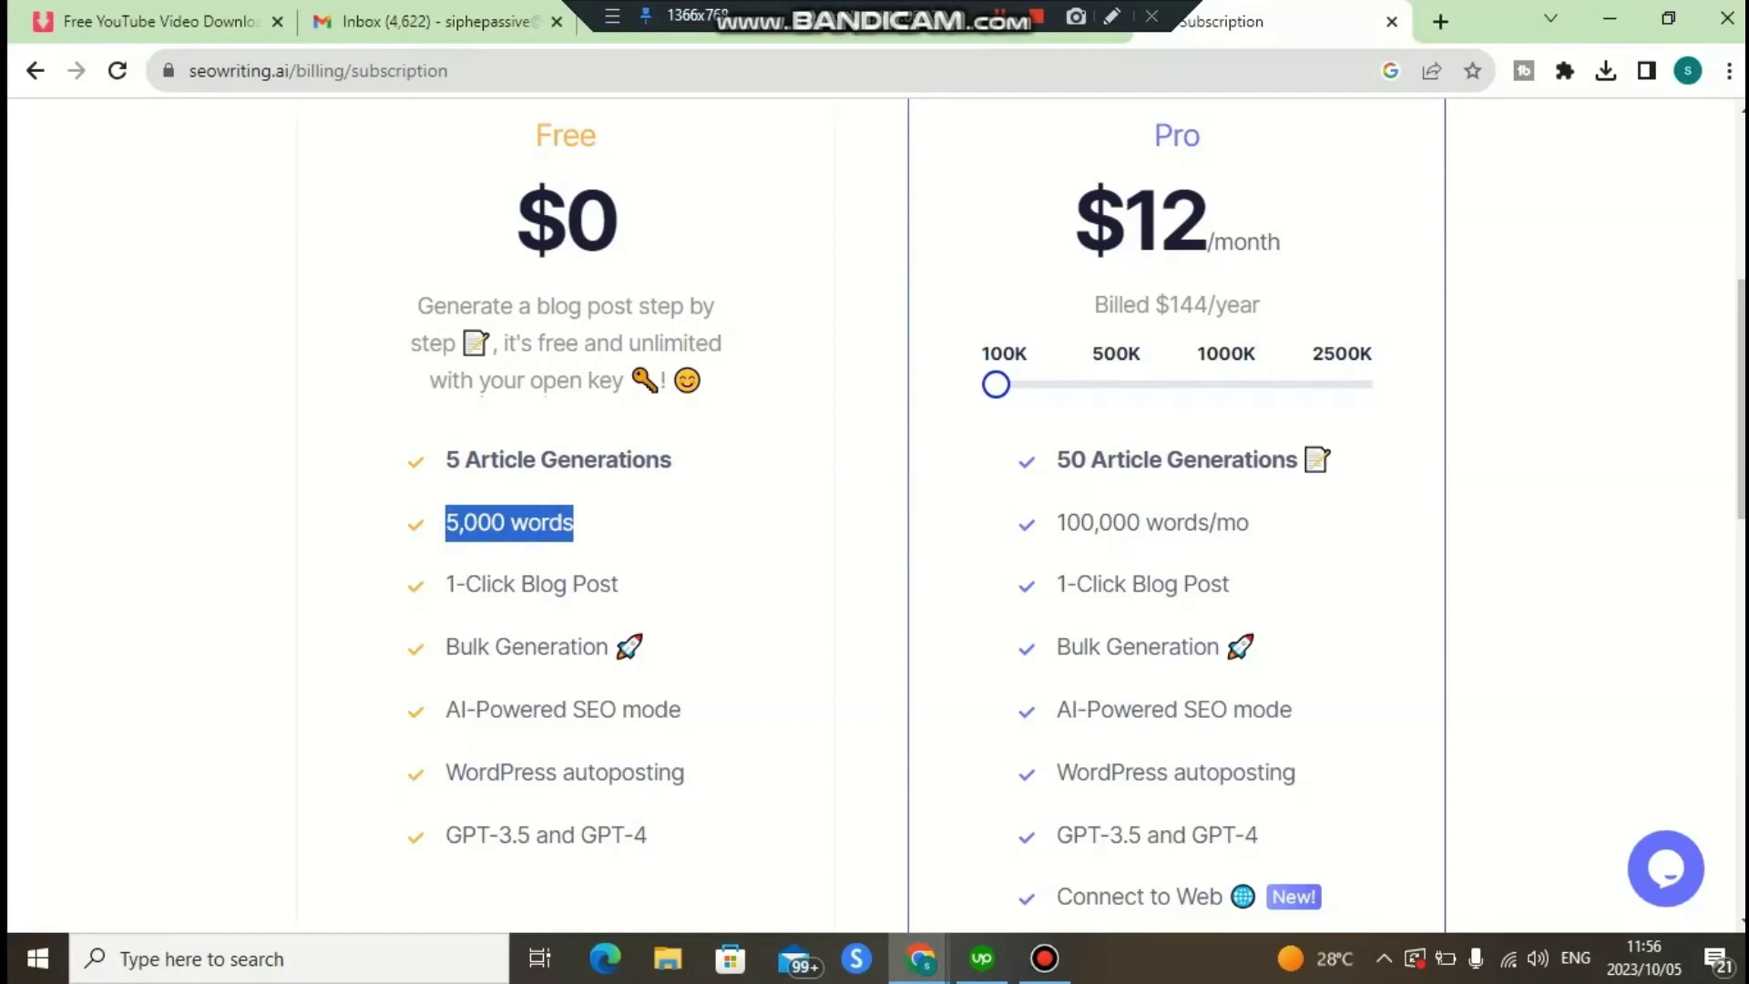
{"action": "left_click", "coordinate": [444, 524]}
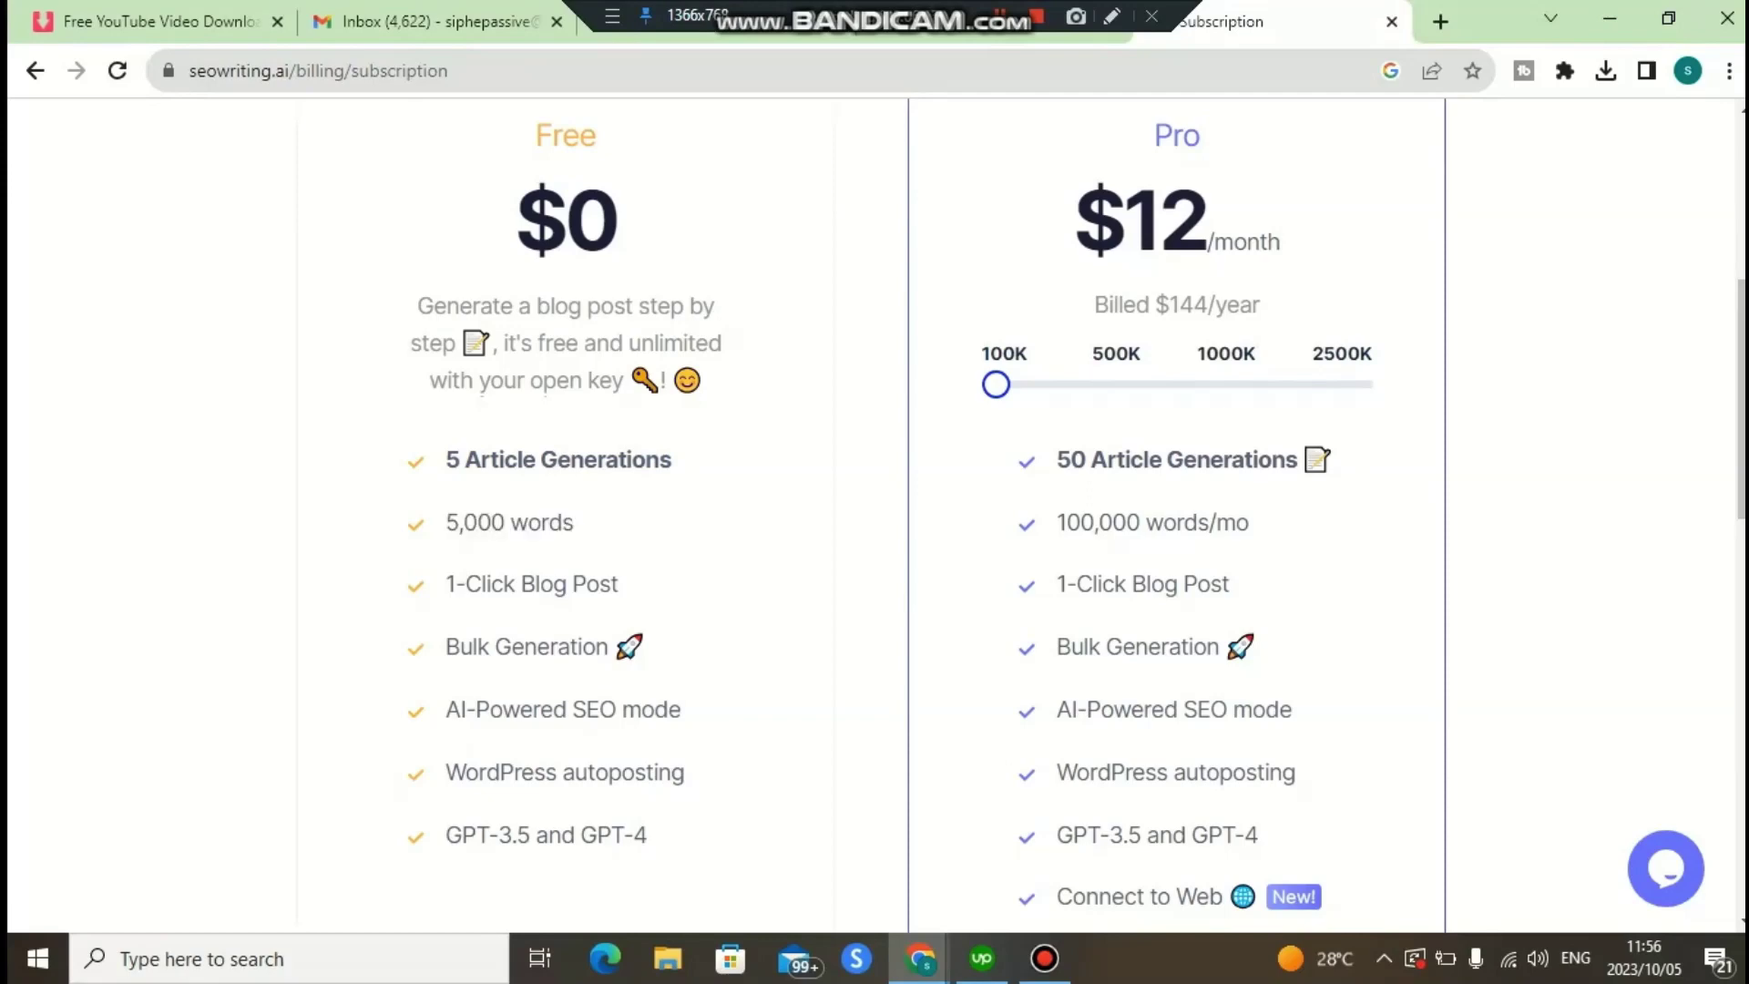
{"action": "scroll", "coordinate": [1076, 524], "scroll_direction": "up", "scroll_amount": 1}
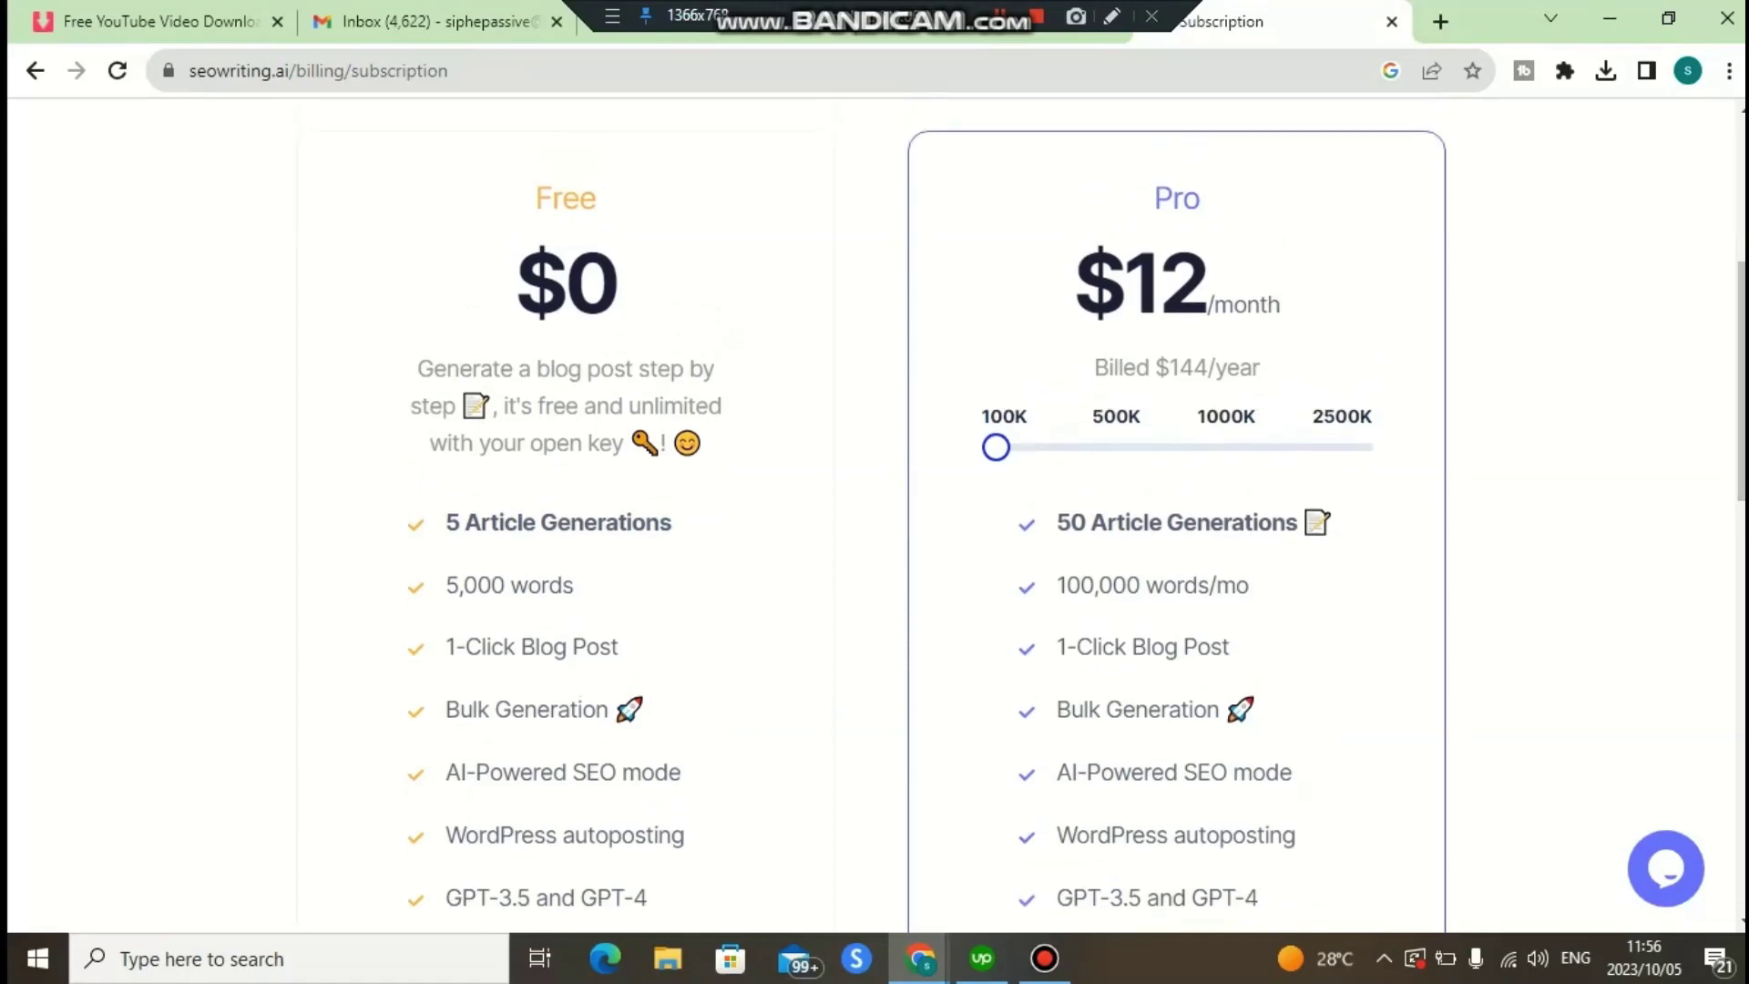
{"action": "scroll", "coordinate": [1076, 516], "scroll_direction": "down", "scroll_amount": 2}
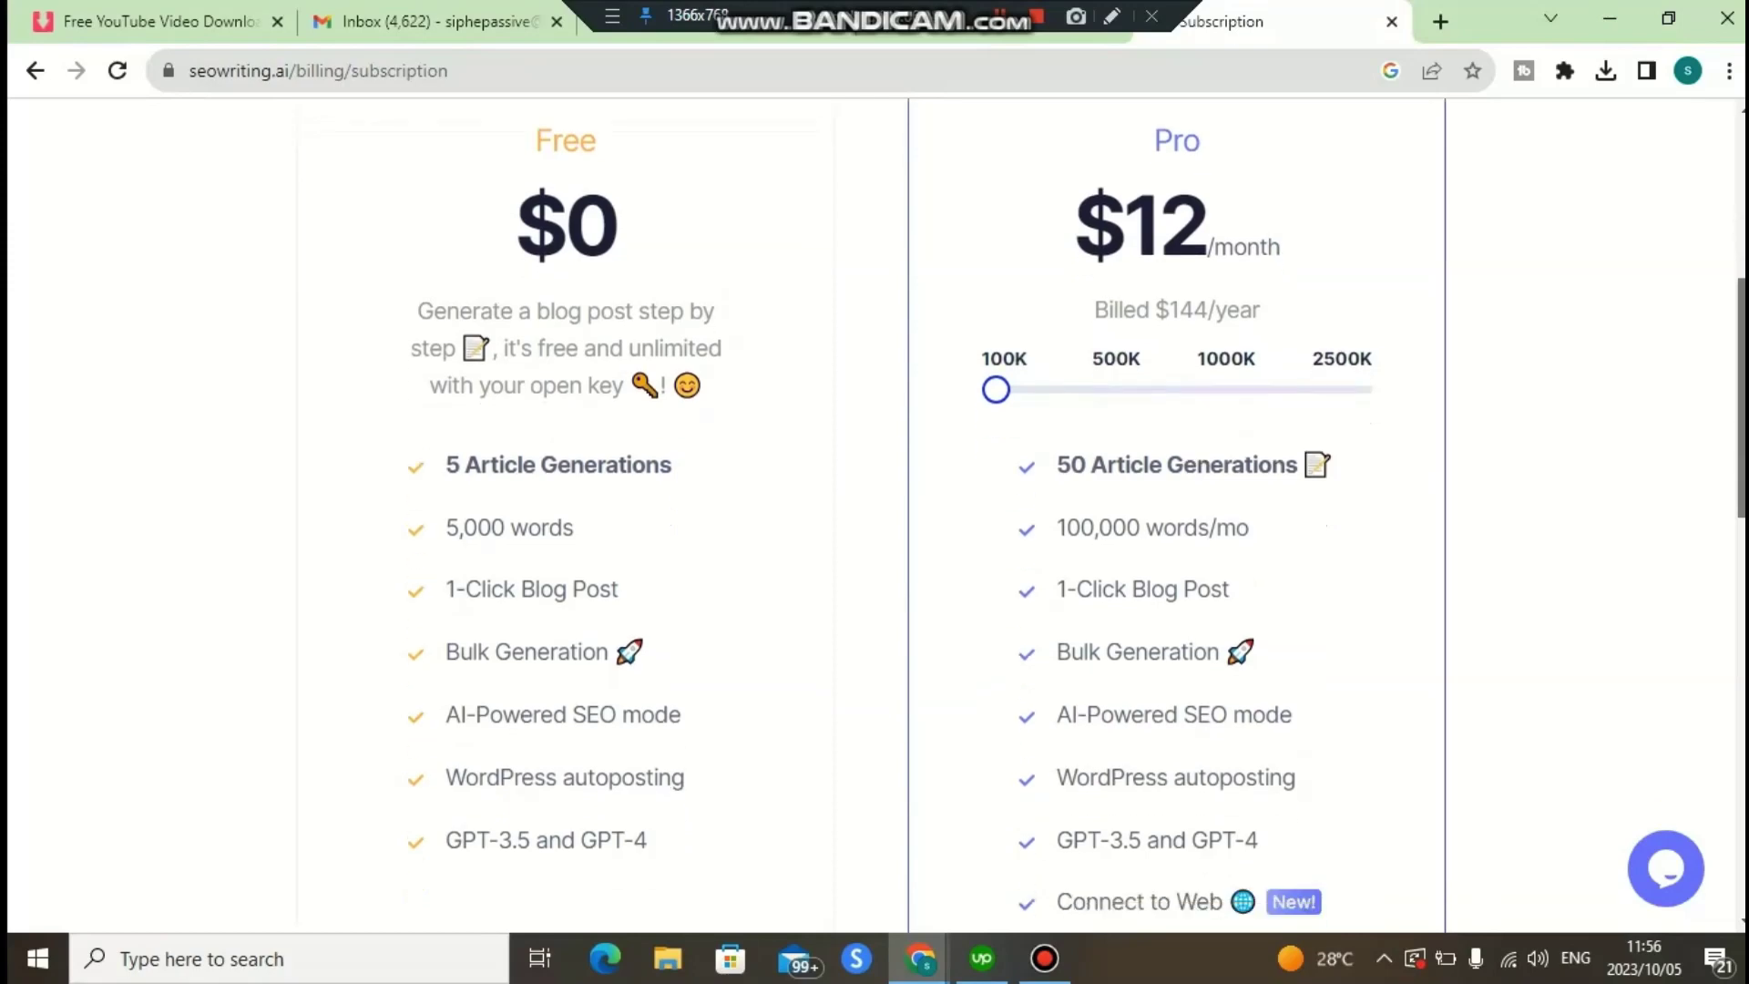
{"action": "scroll", "coordinate": [889, 516], "scroll_direction": "down", "scroll_amount": 2}
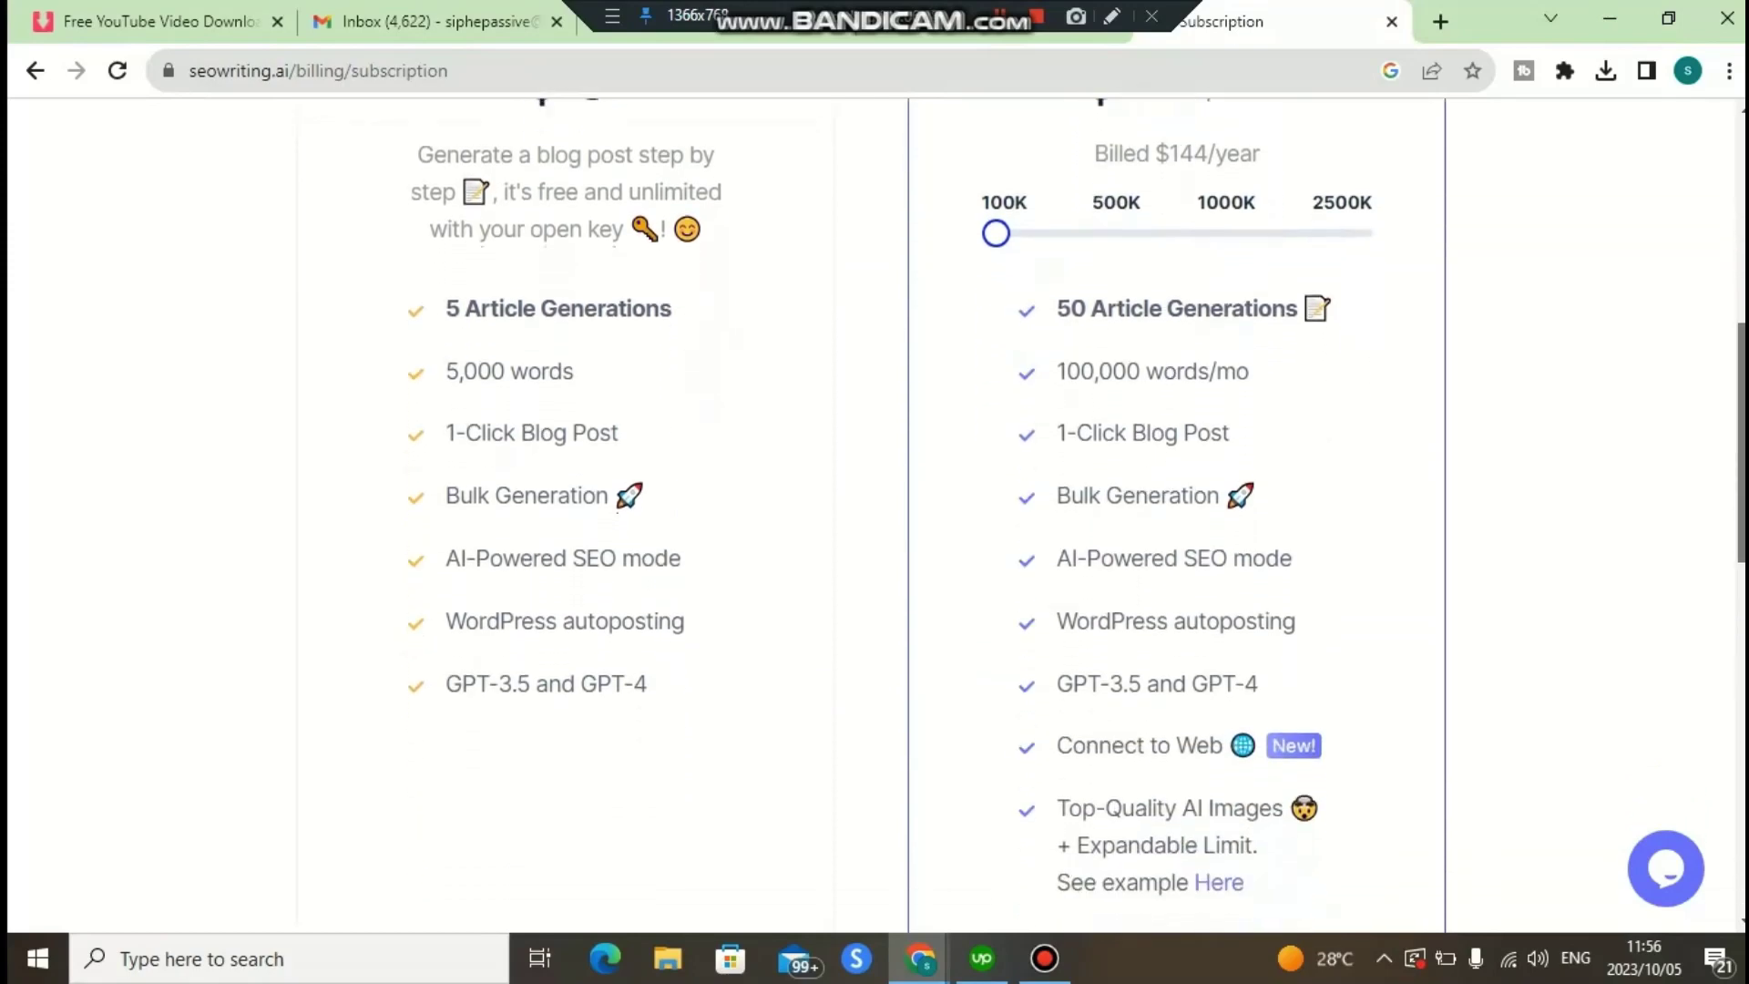
{"action": "scroll", "coordinate": [1076, 515], "scroll_direction": "down", "scroll_amount": 3}
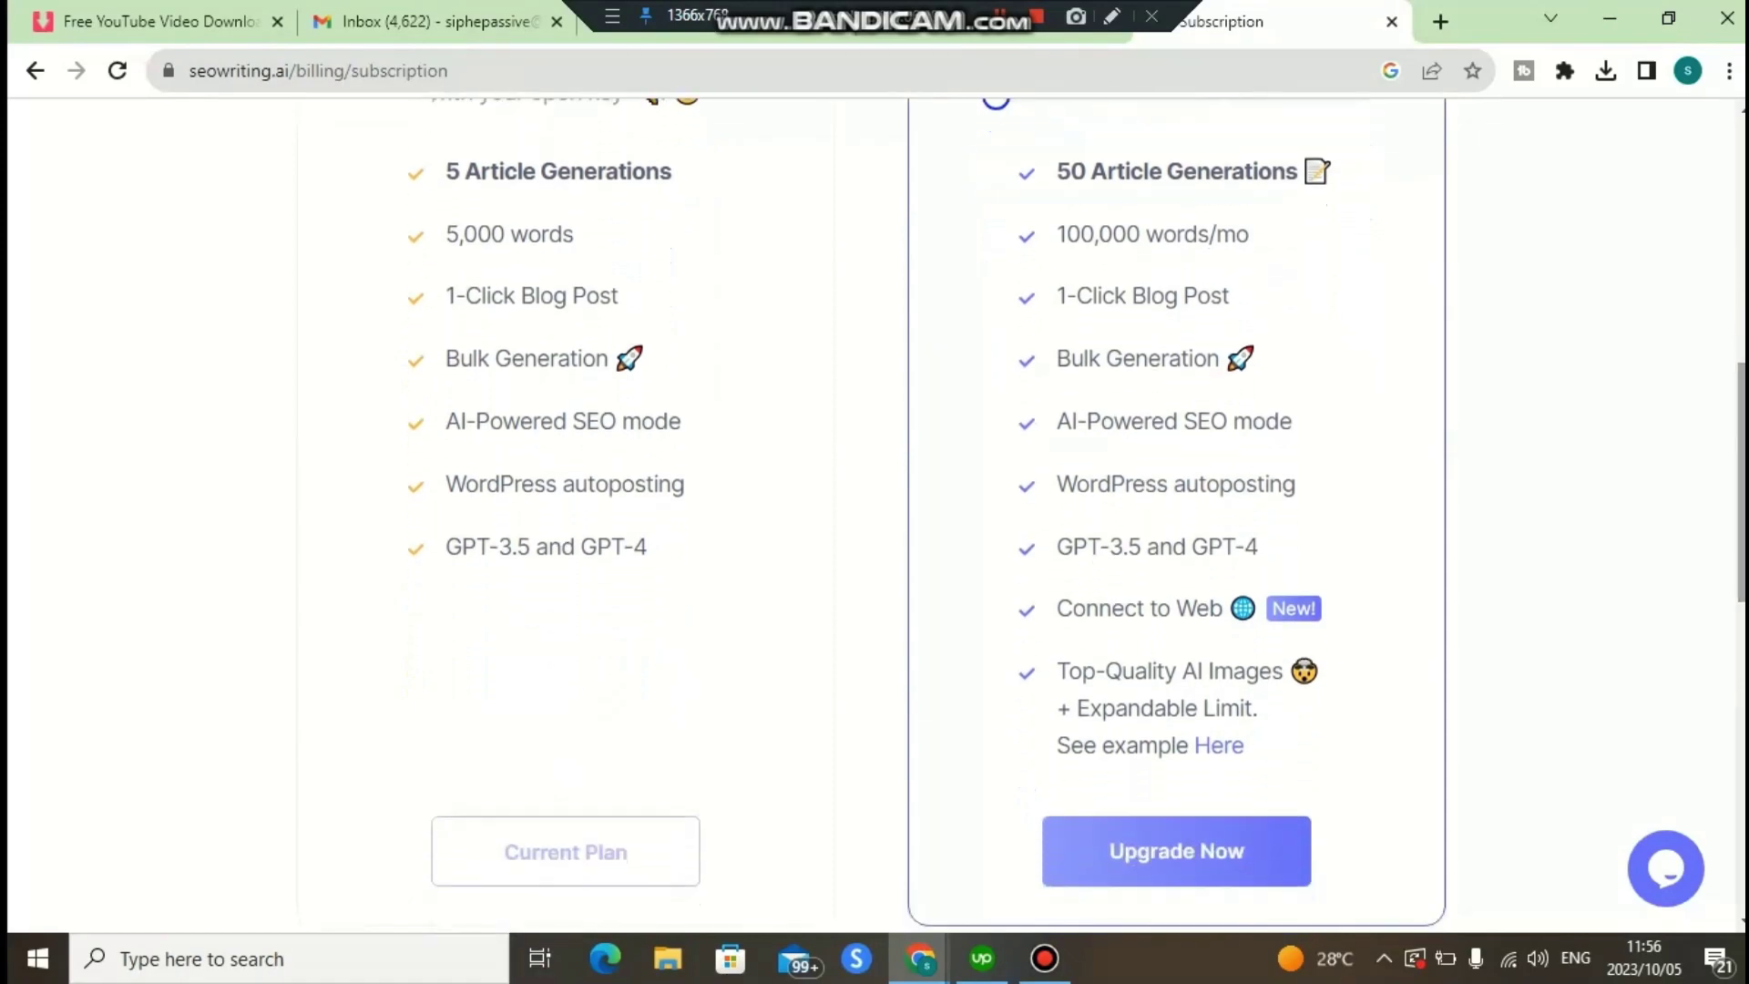
{"action": "scroll", "coordinate": [1077, 516], "scroll_direction": "up", "scroll_amount": 4}
{"action": "scroll", "coordinate": [1077, 516], "scroll_direction": "up", "scroll_amount": 1}
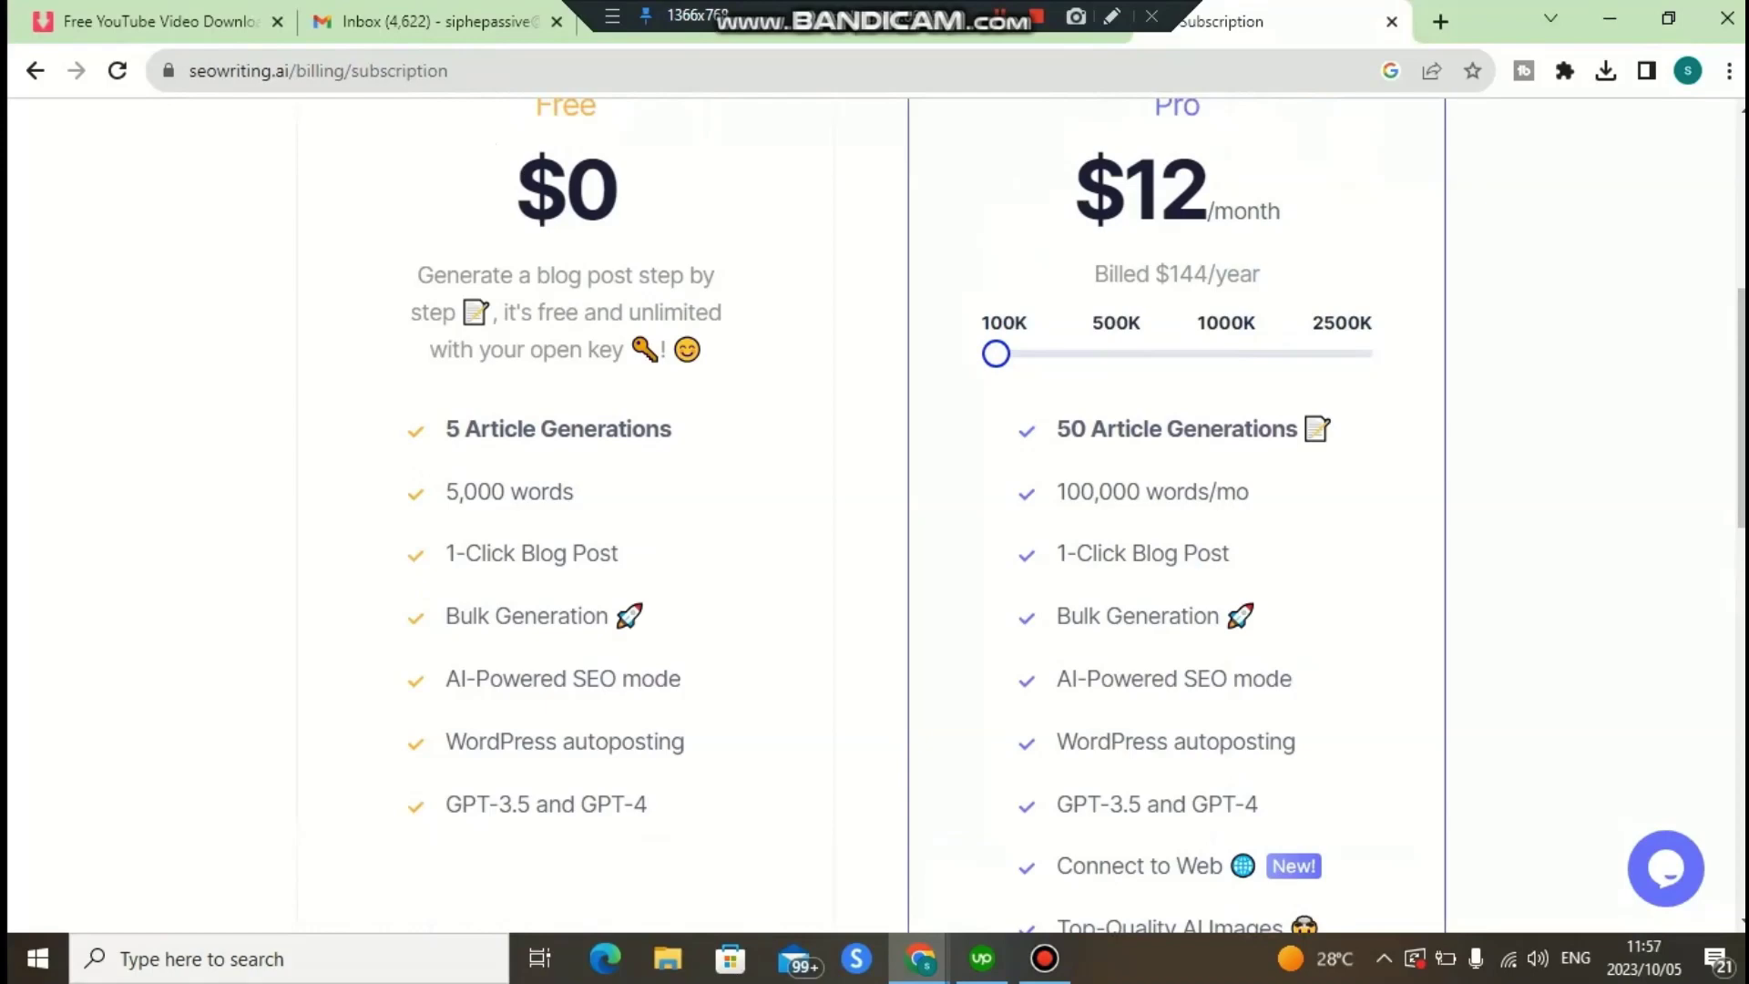
Slide the Pro plan through the 500K, 1000K and 2500K word tiers, then back to 100K.
{"action": "left_click_drag", "start_coordinate": [996, 354], "coordinate": [1116, 354]}
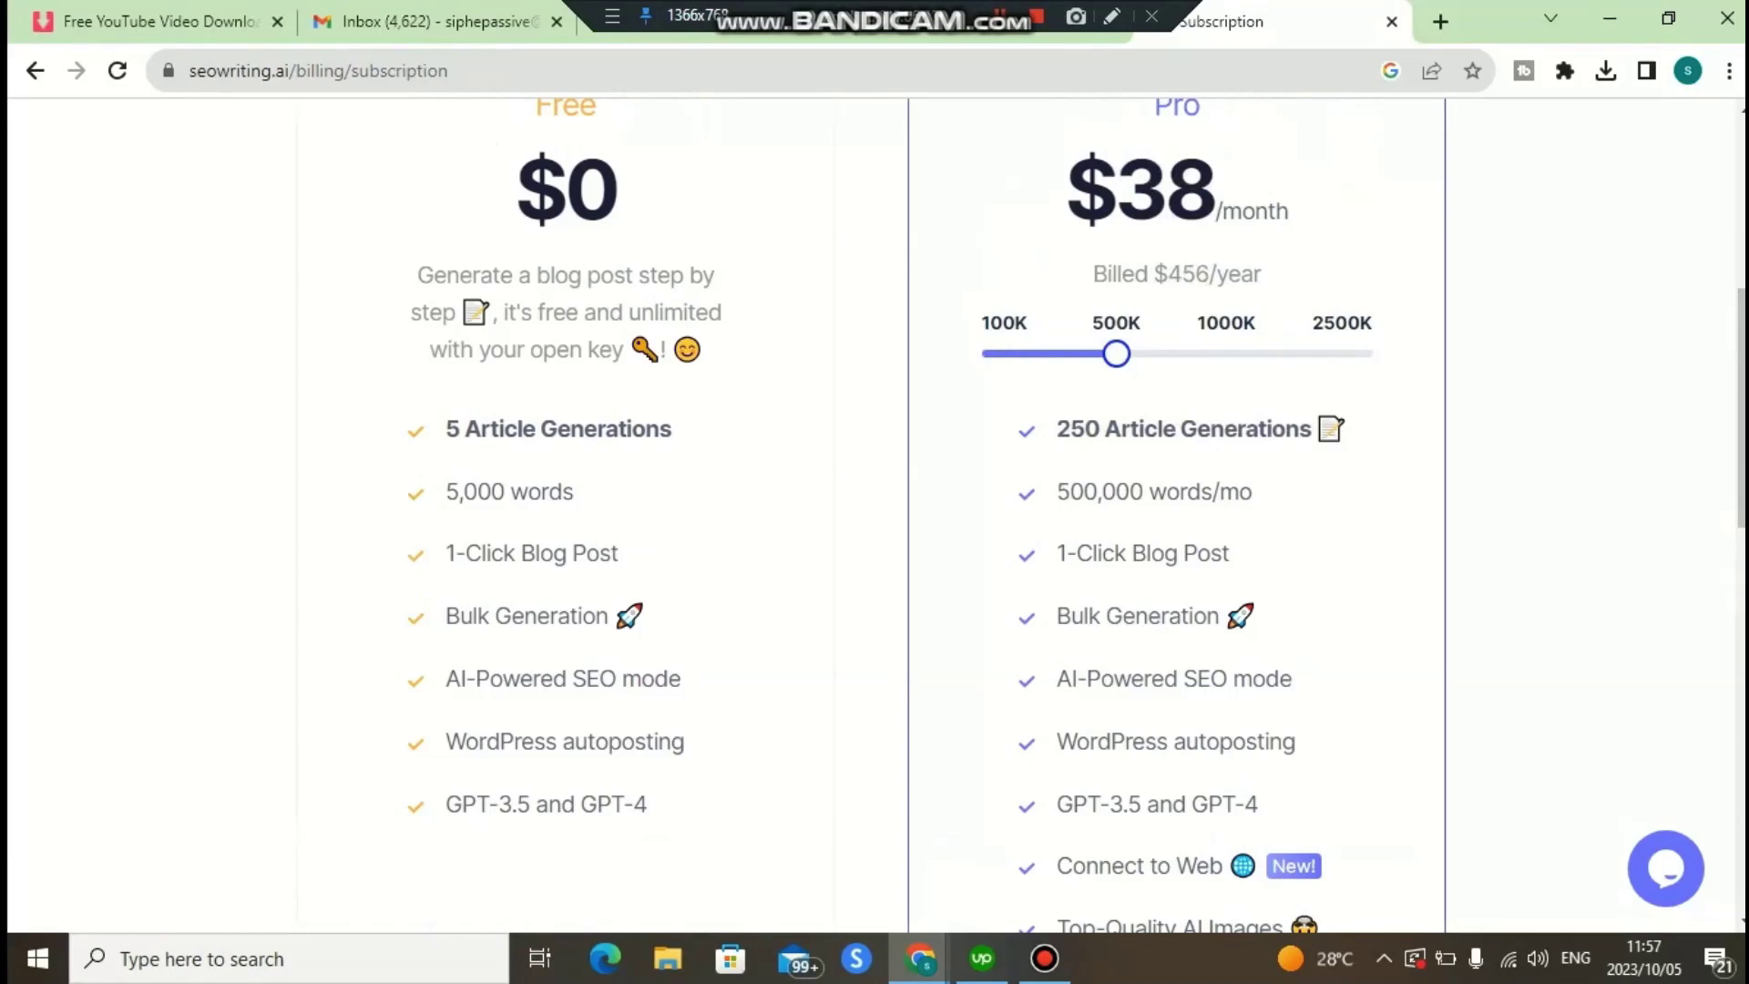
{"action": "key", "text": "Right"}
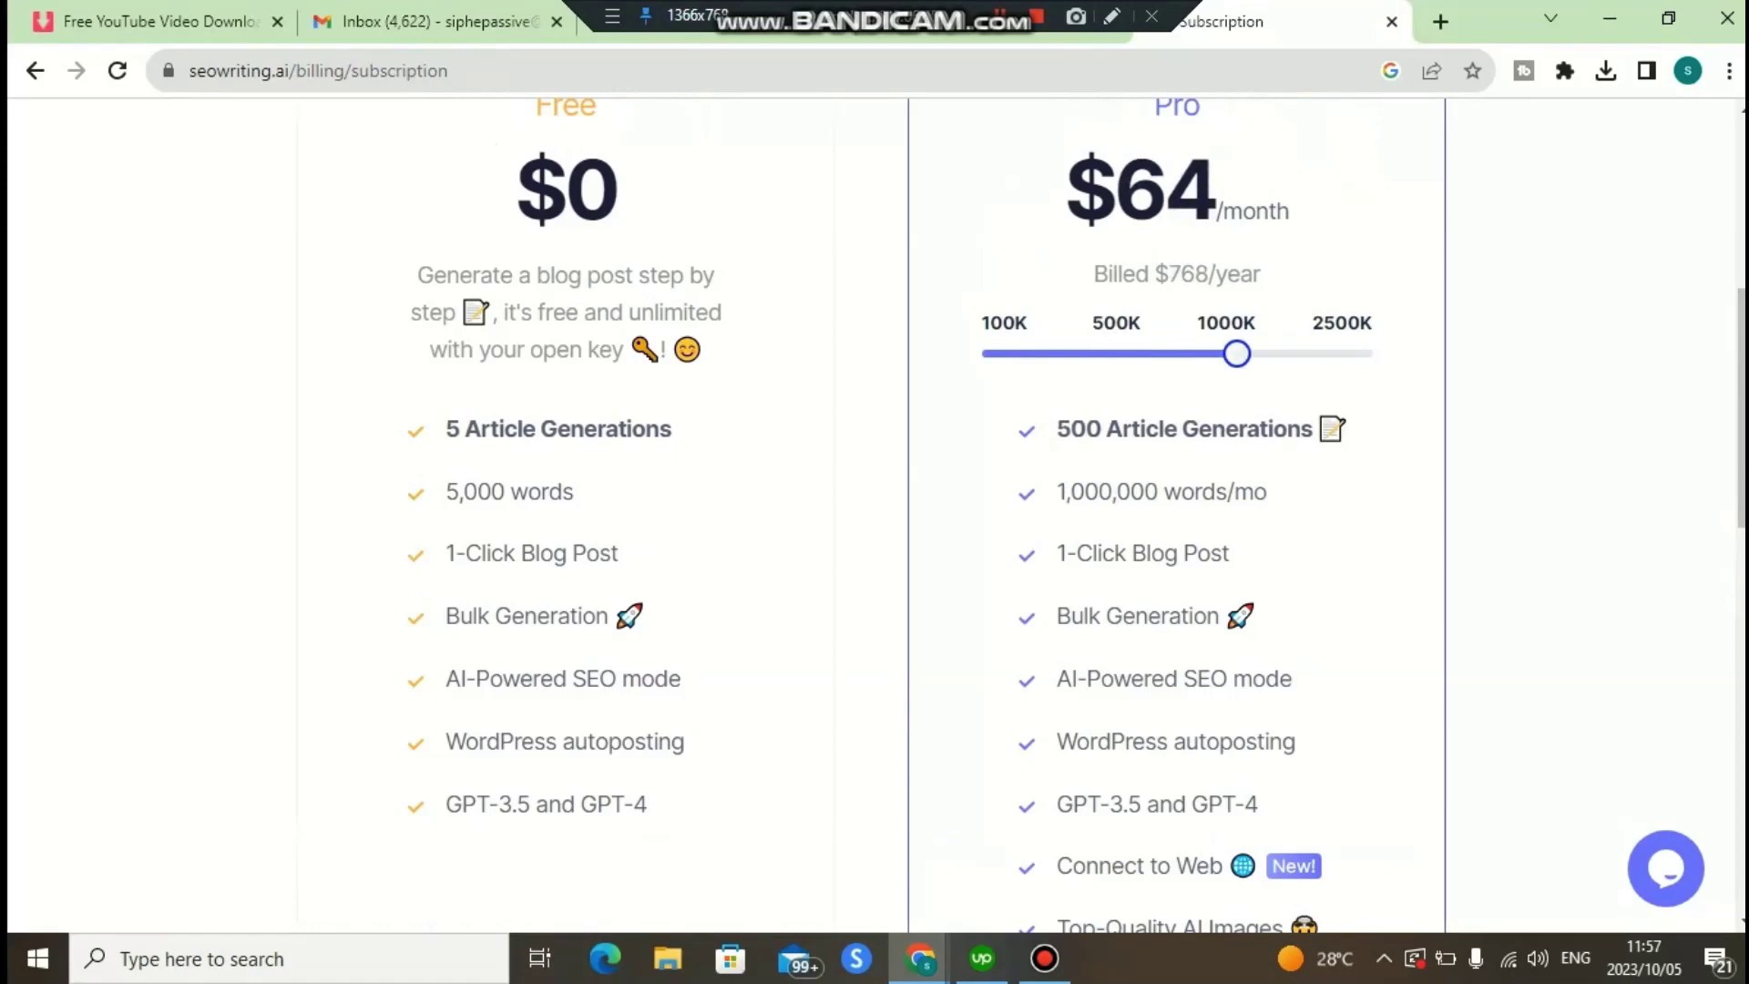
{"action": "key", "text": "Right"}
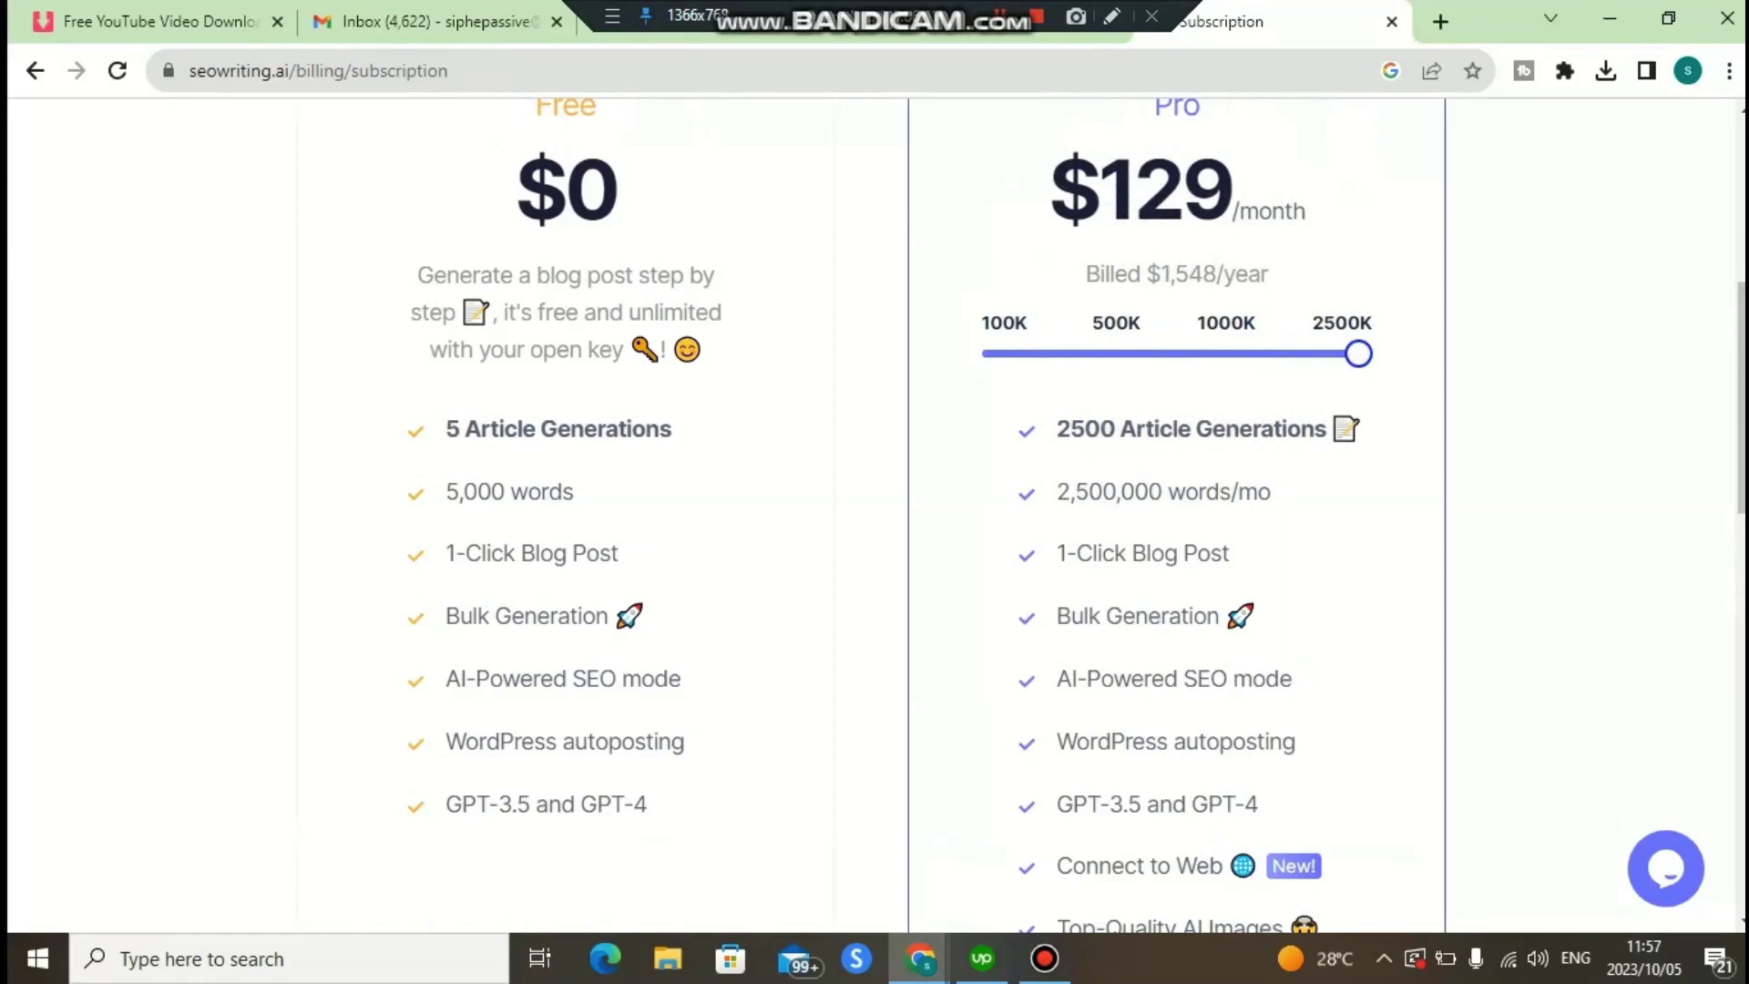
{"action": "key", "text": "Home"}
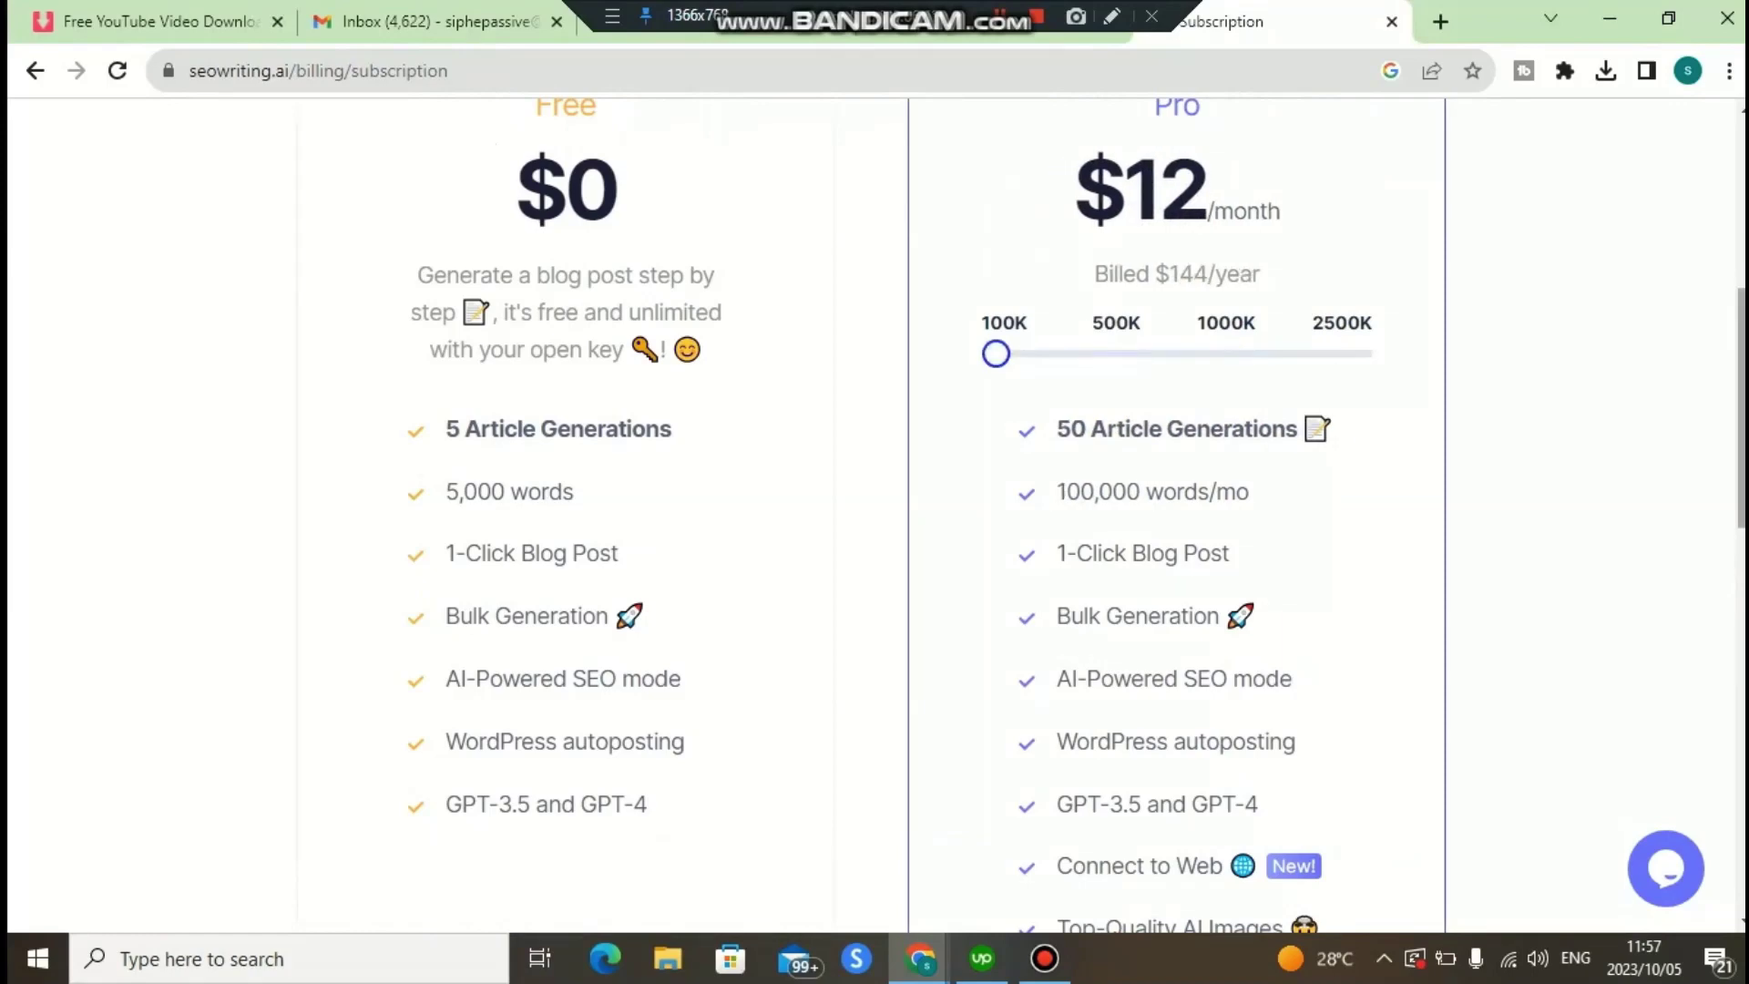
{"action": "scroll", "coordinate": [874, 510], "scroll_direction": "up", "scroll_amount": 2}
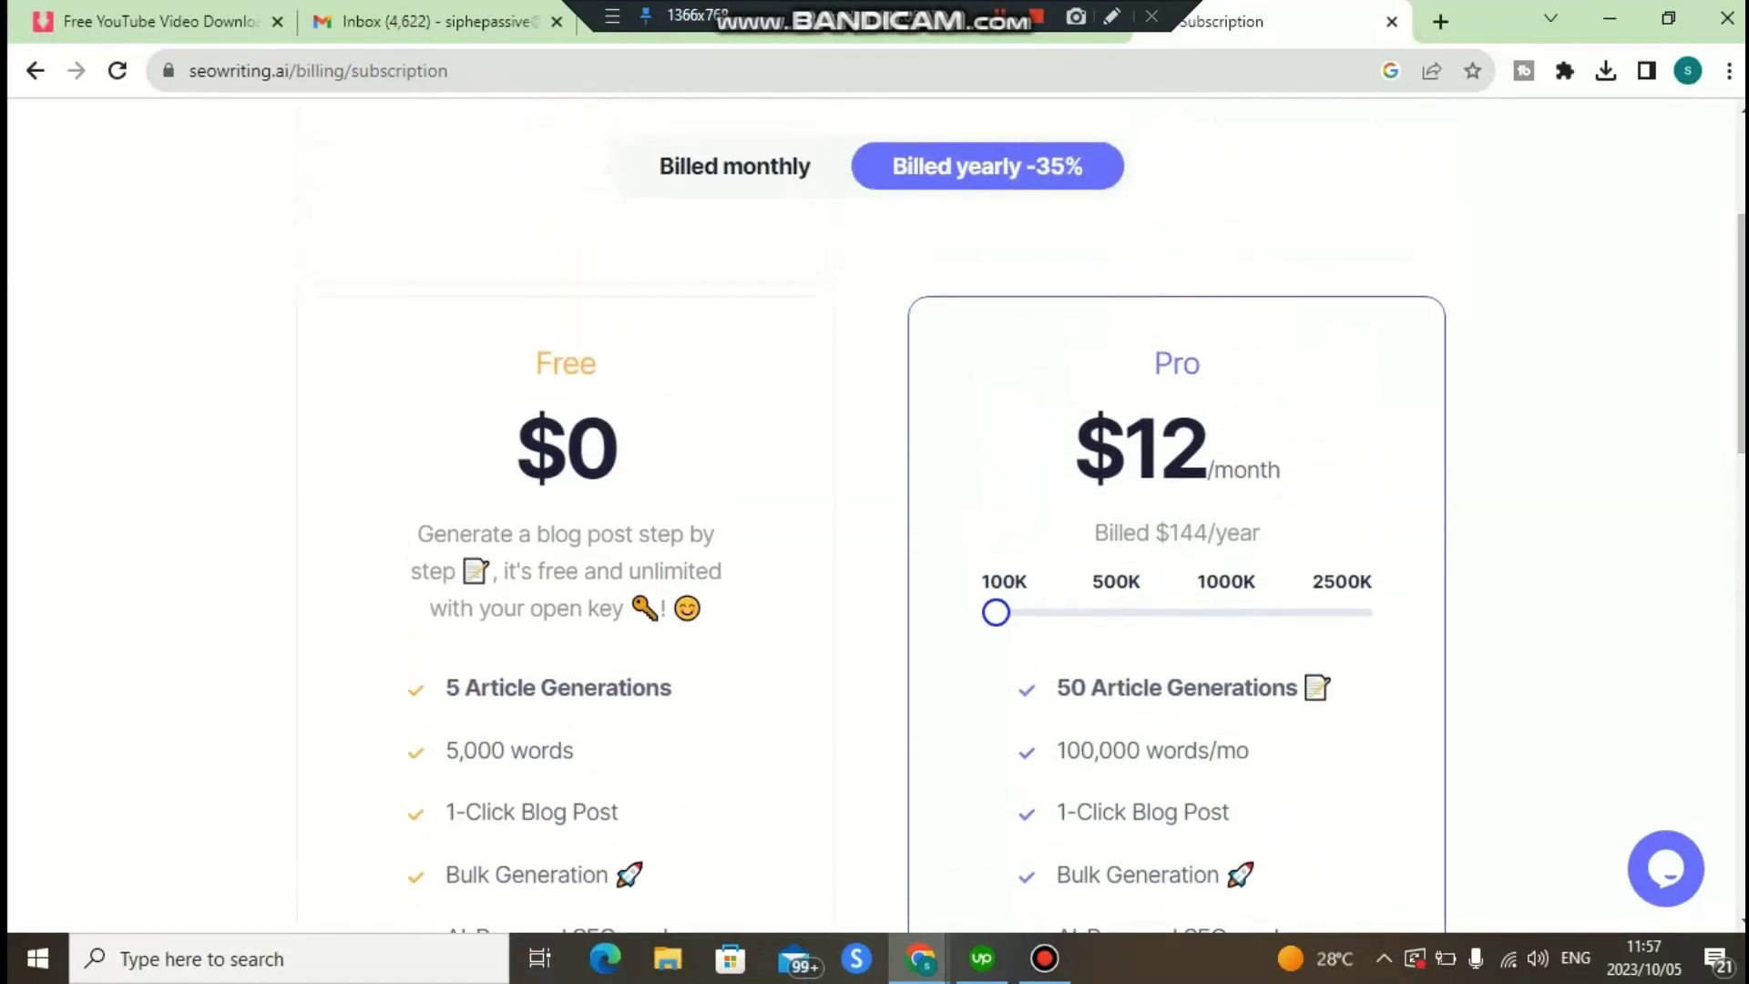
Compare the $19/month monthly Pro price with yearly billing, then return to the article tab.
{"action": "left_click", "coordinate": [734, 167]}
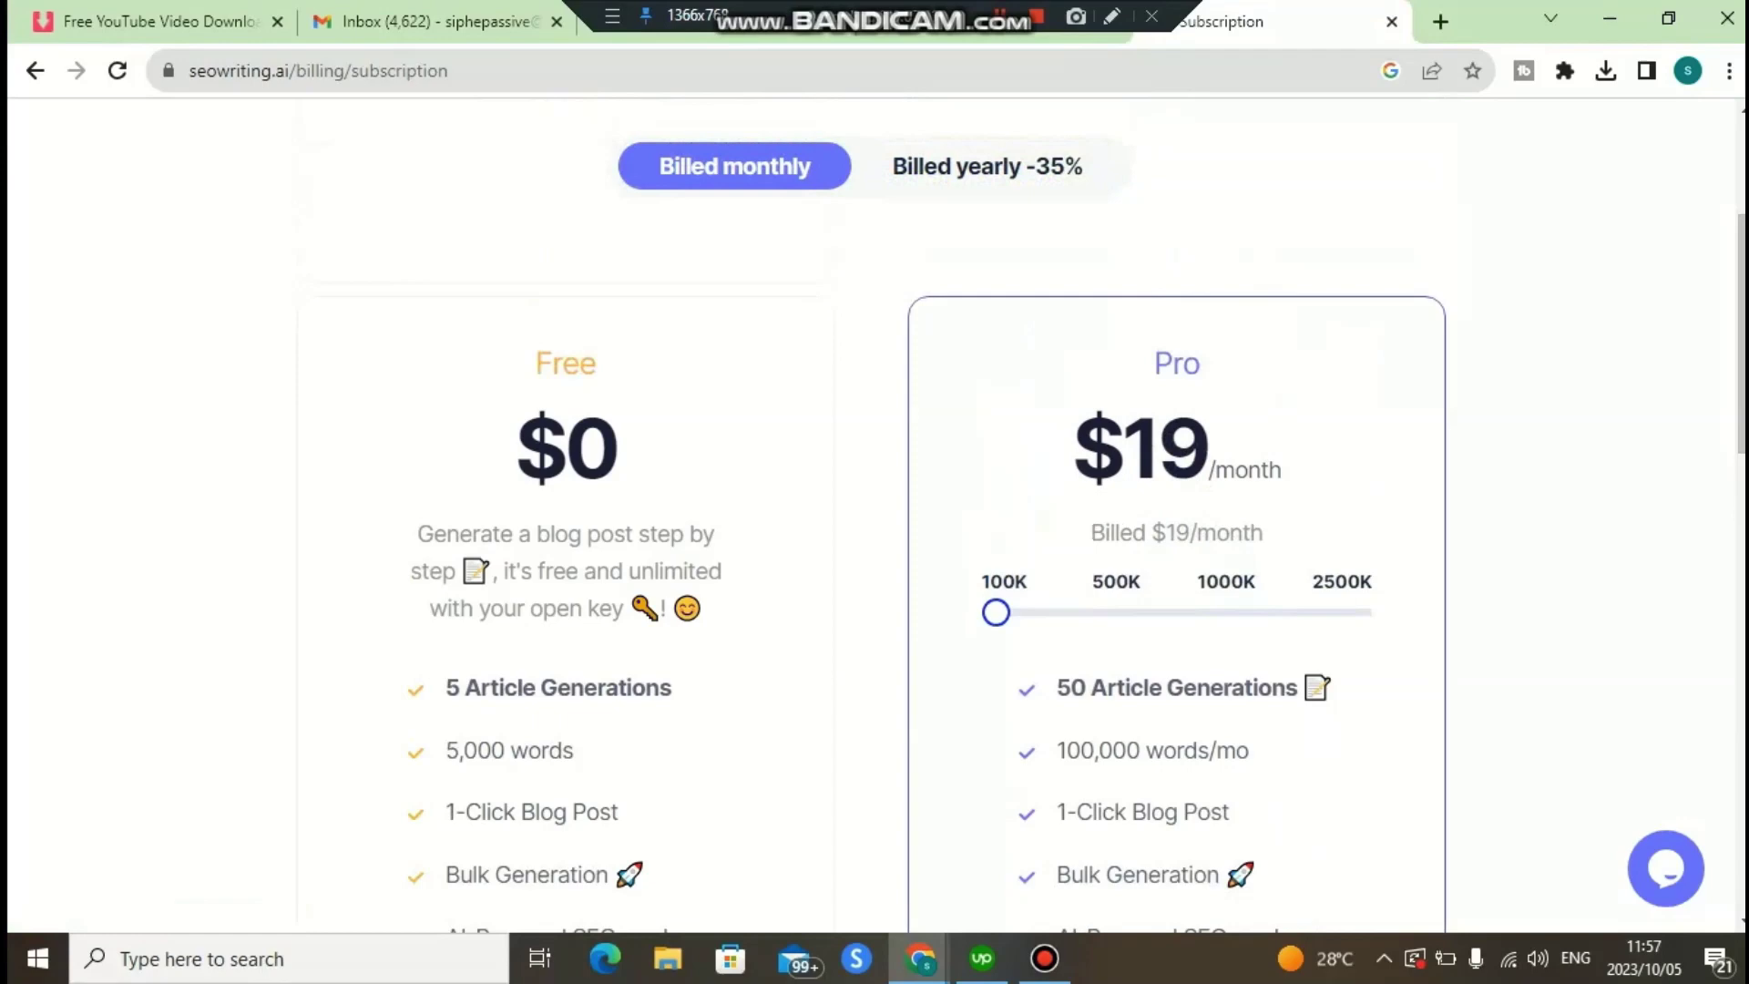
{"action": "left_click_drag", "start_coordinate": [1124, 456], "coordinate": [1283, 465]}
{"action": "left_click", "coordinate": [1303, 464]}
{"action": "left_click", "coordinate": [987, 166]}
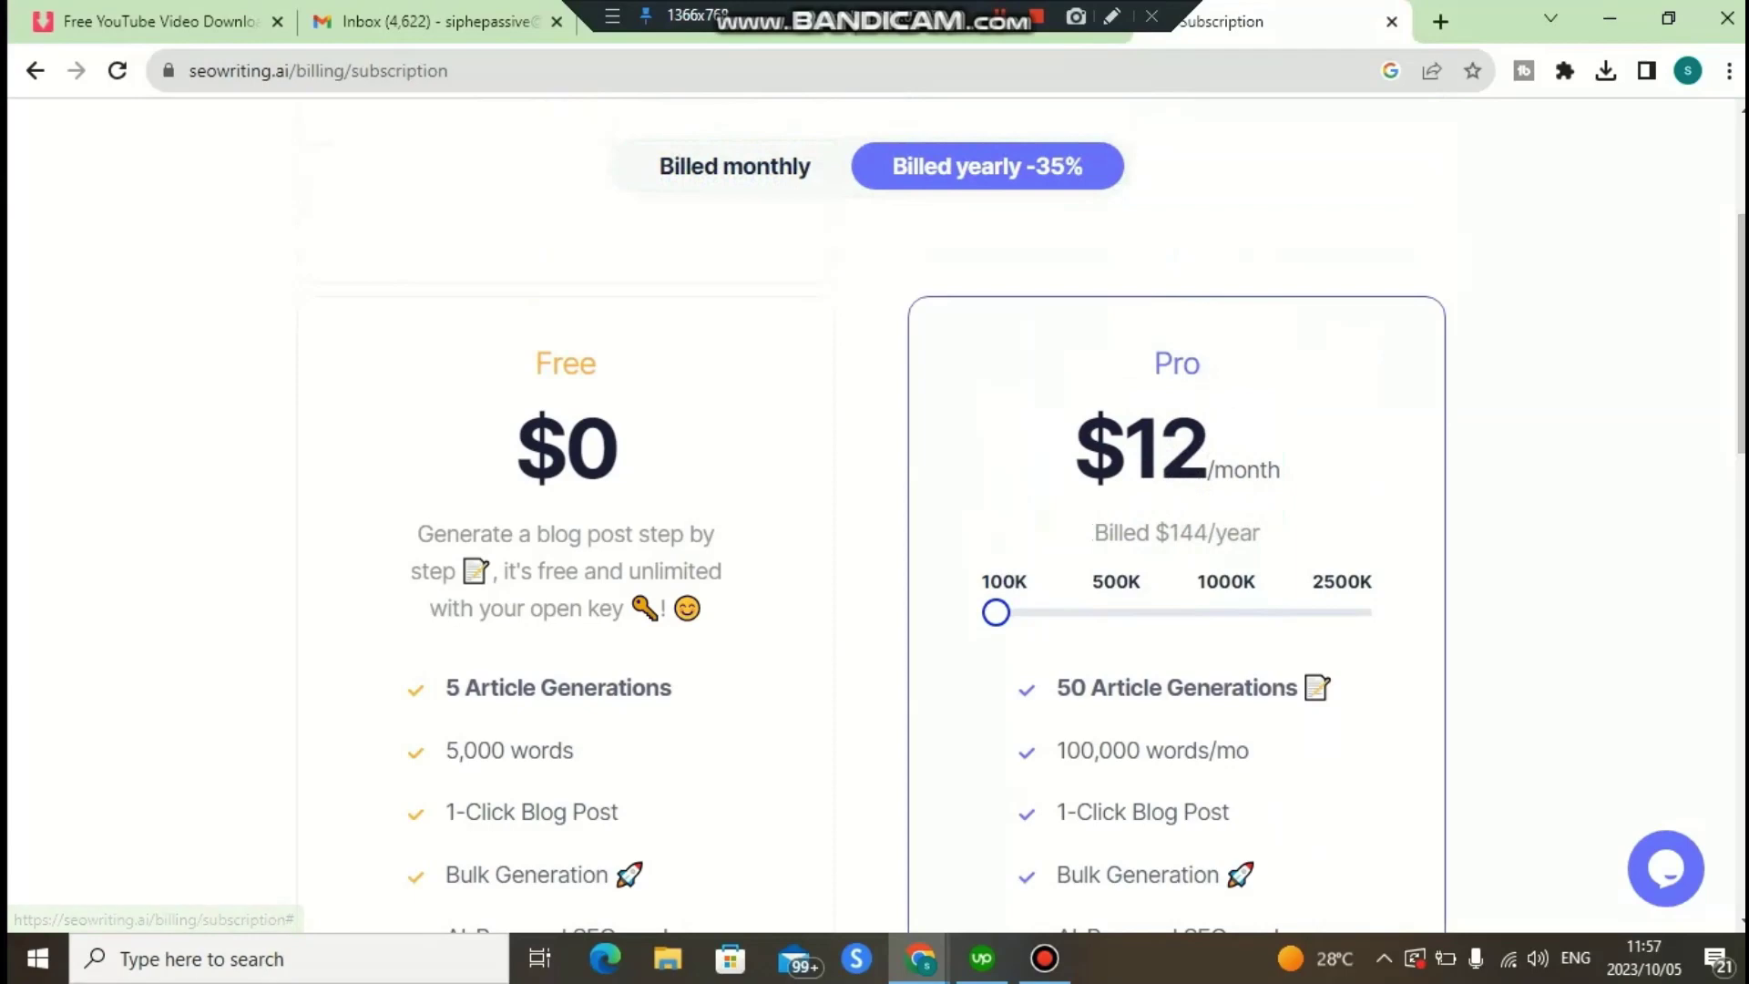
{"action": "left_click", "coordinate": [991, 39]}
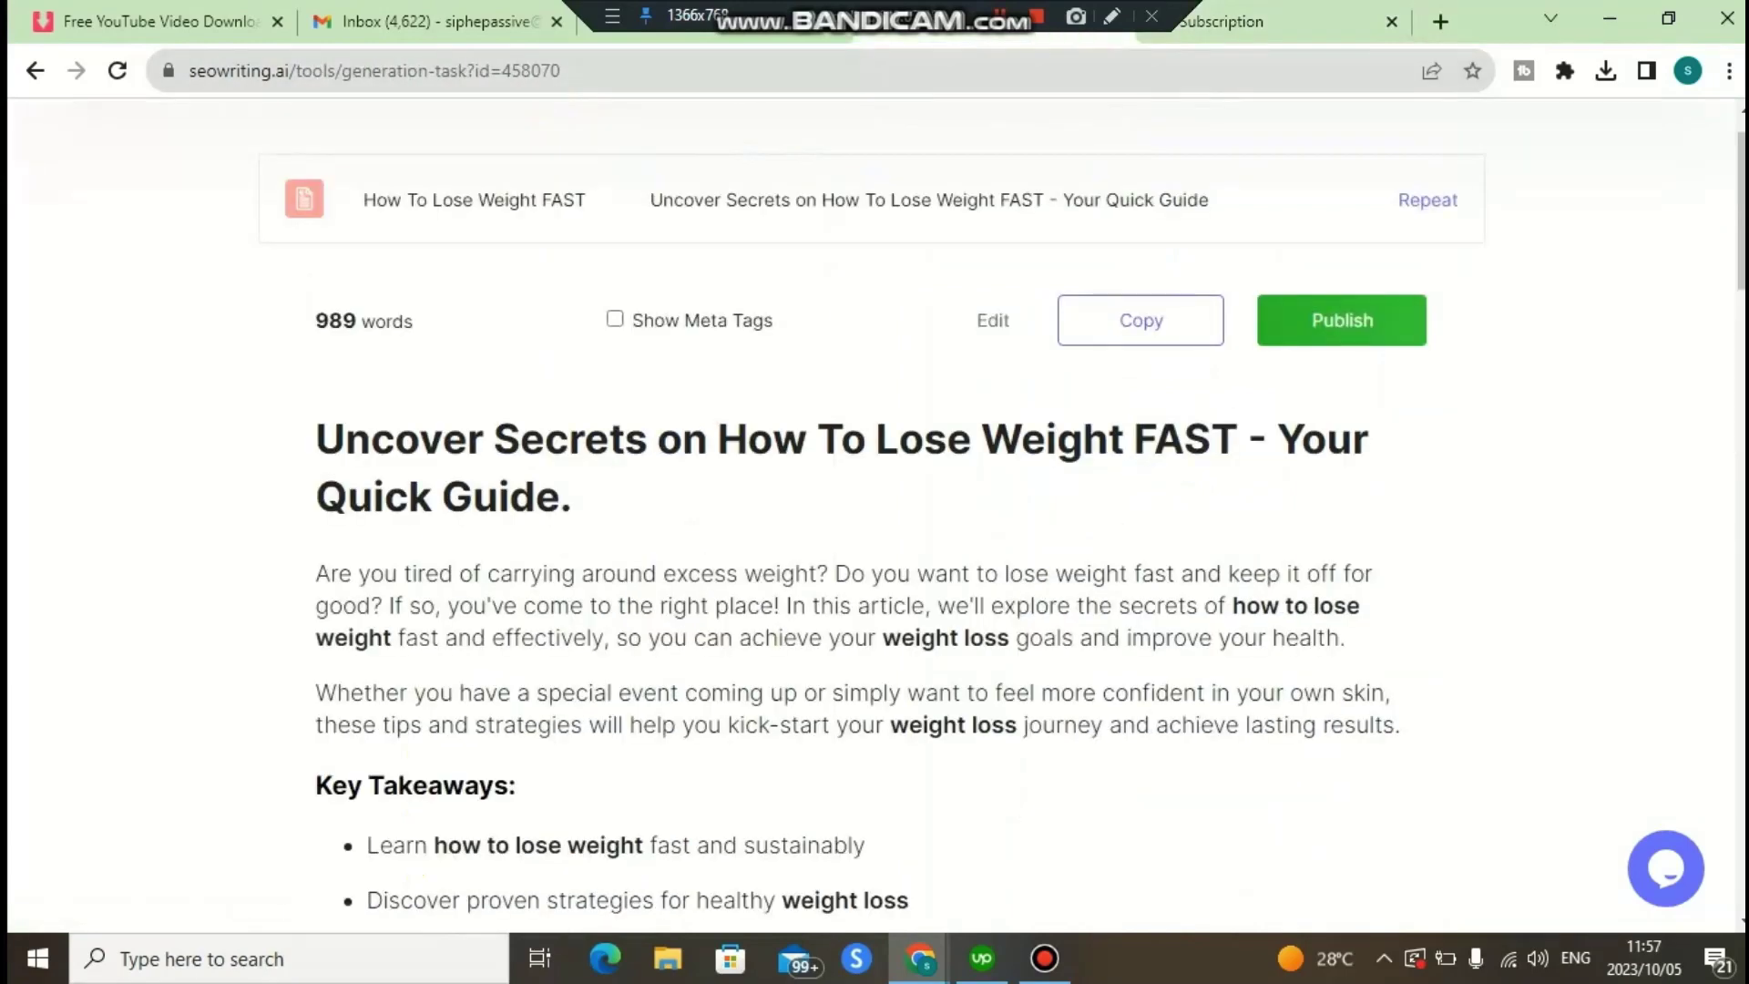
Scroll through the article and open the support contact form from the bottom-right chat launcher.
{"action": "mouse_move", "coordinate": [1741, 211]}
{"action": "left_mouse_down"}
{"action": "mouse_move", "coordinate": [1740, 248]}
{"action": "mouse_move", "coordinate": [1741, 221]}
{"action": "left_mouse_up"}
{"action": "scroll", "coordinate": [871, 519], "scroll_direction": "up", "scroll_amount": 1}
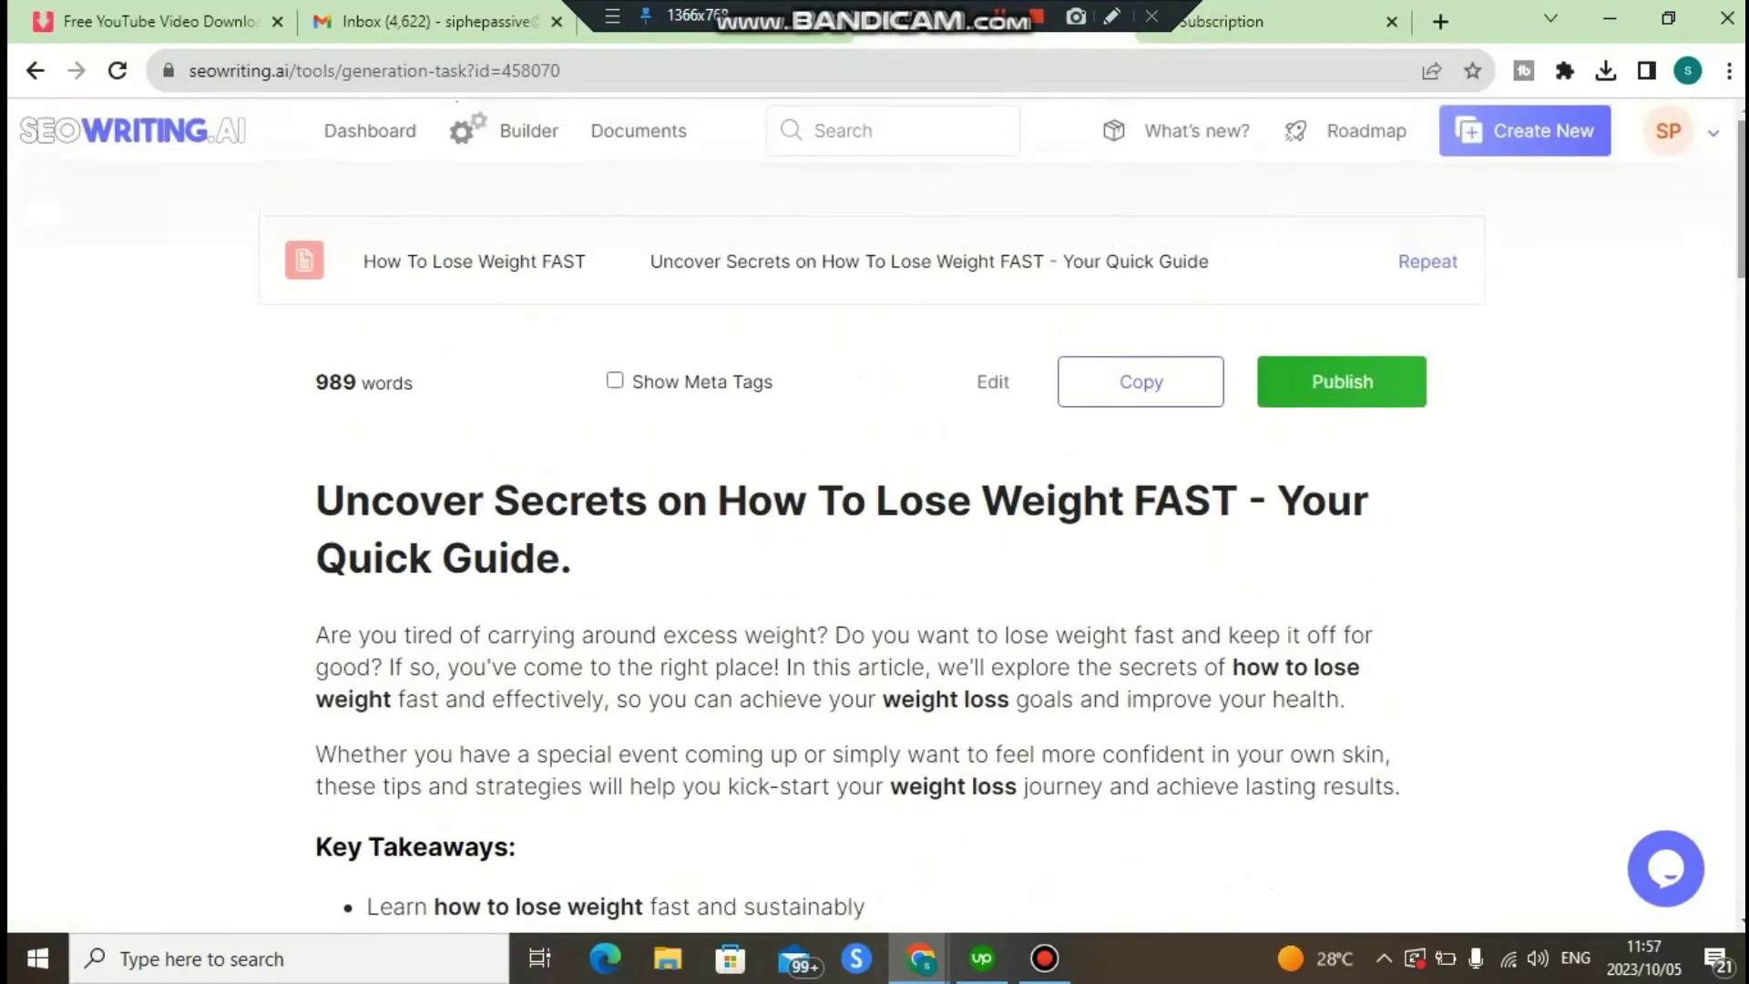
{"action": "scroll", "coordinate": [872, 519], "scroll_direction": "down", "scroll_amount": 4}
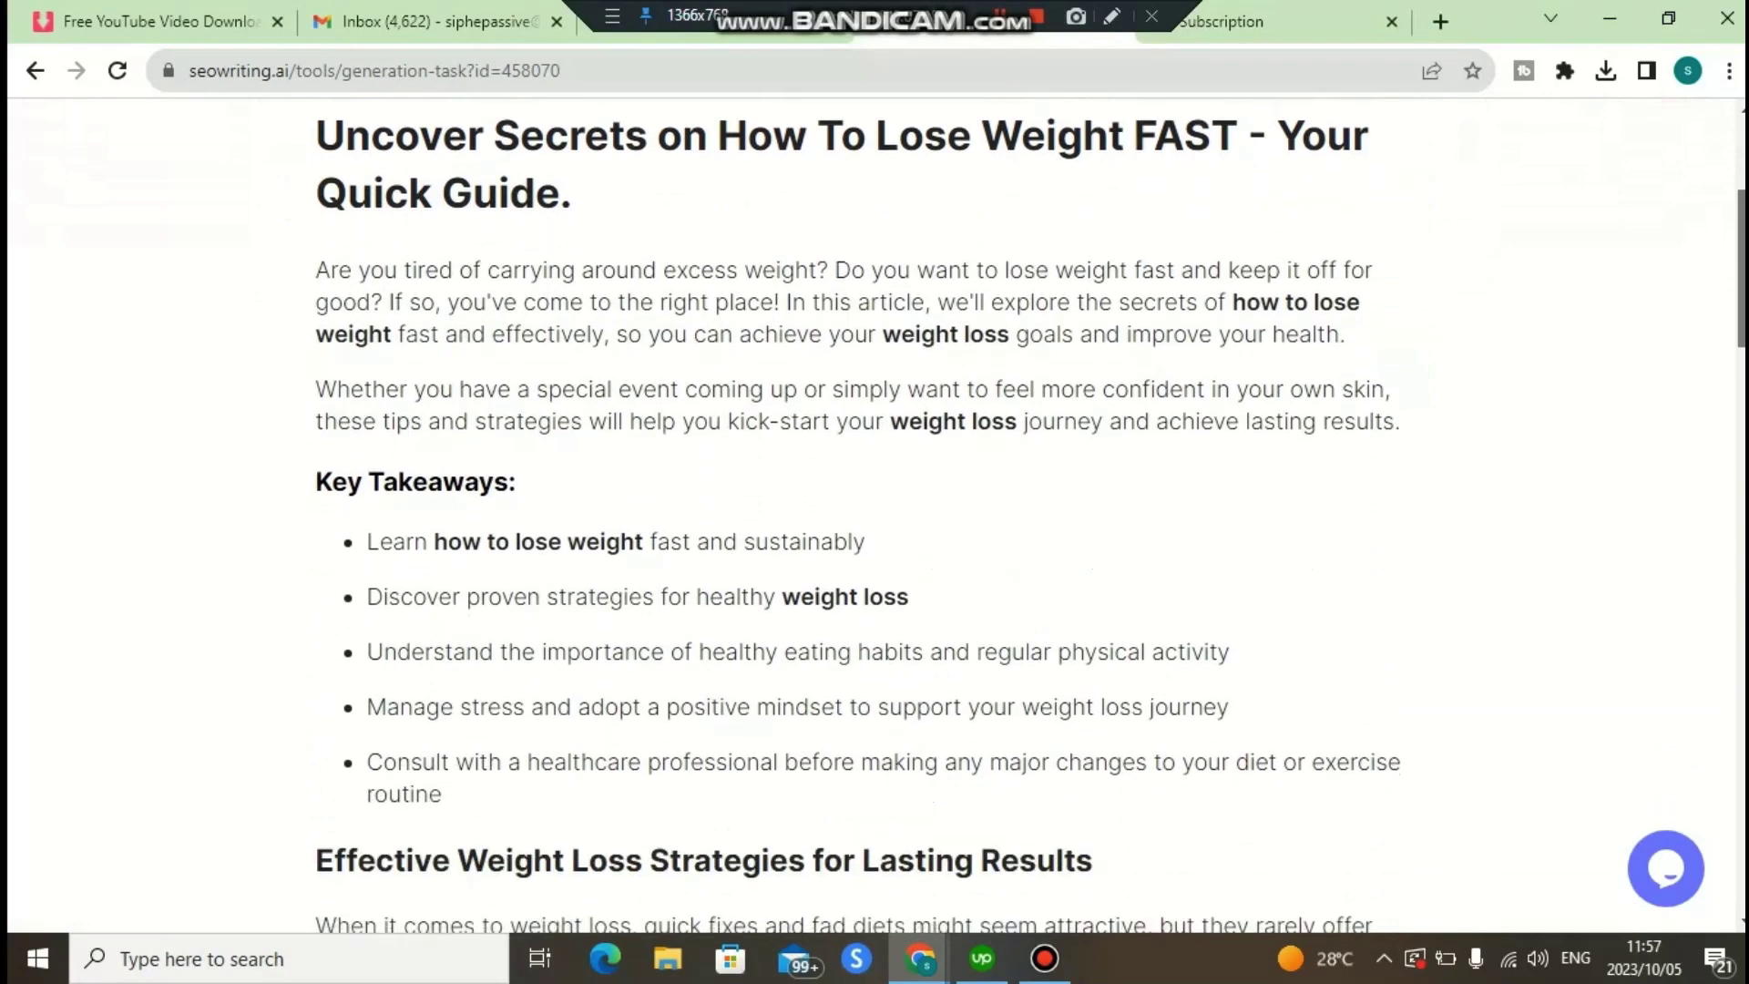
{"action": "scroll", "coordinate": [872, 520], "scroll_direction": "down", "scroll_amount": 3}
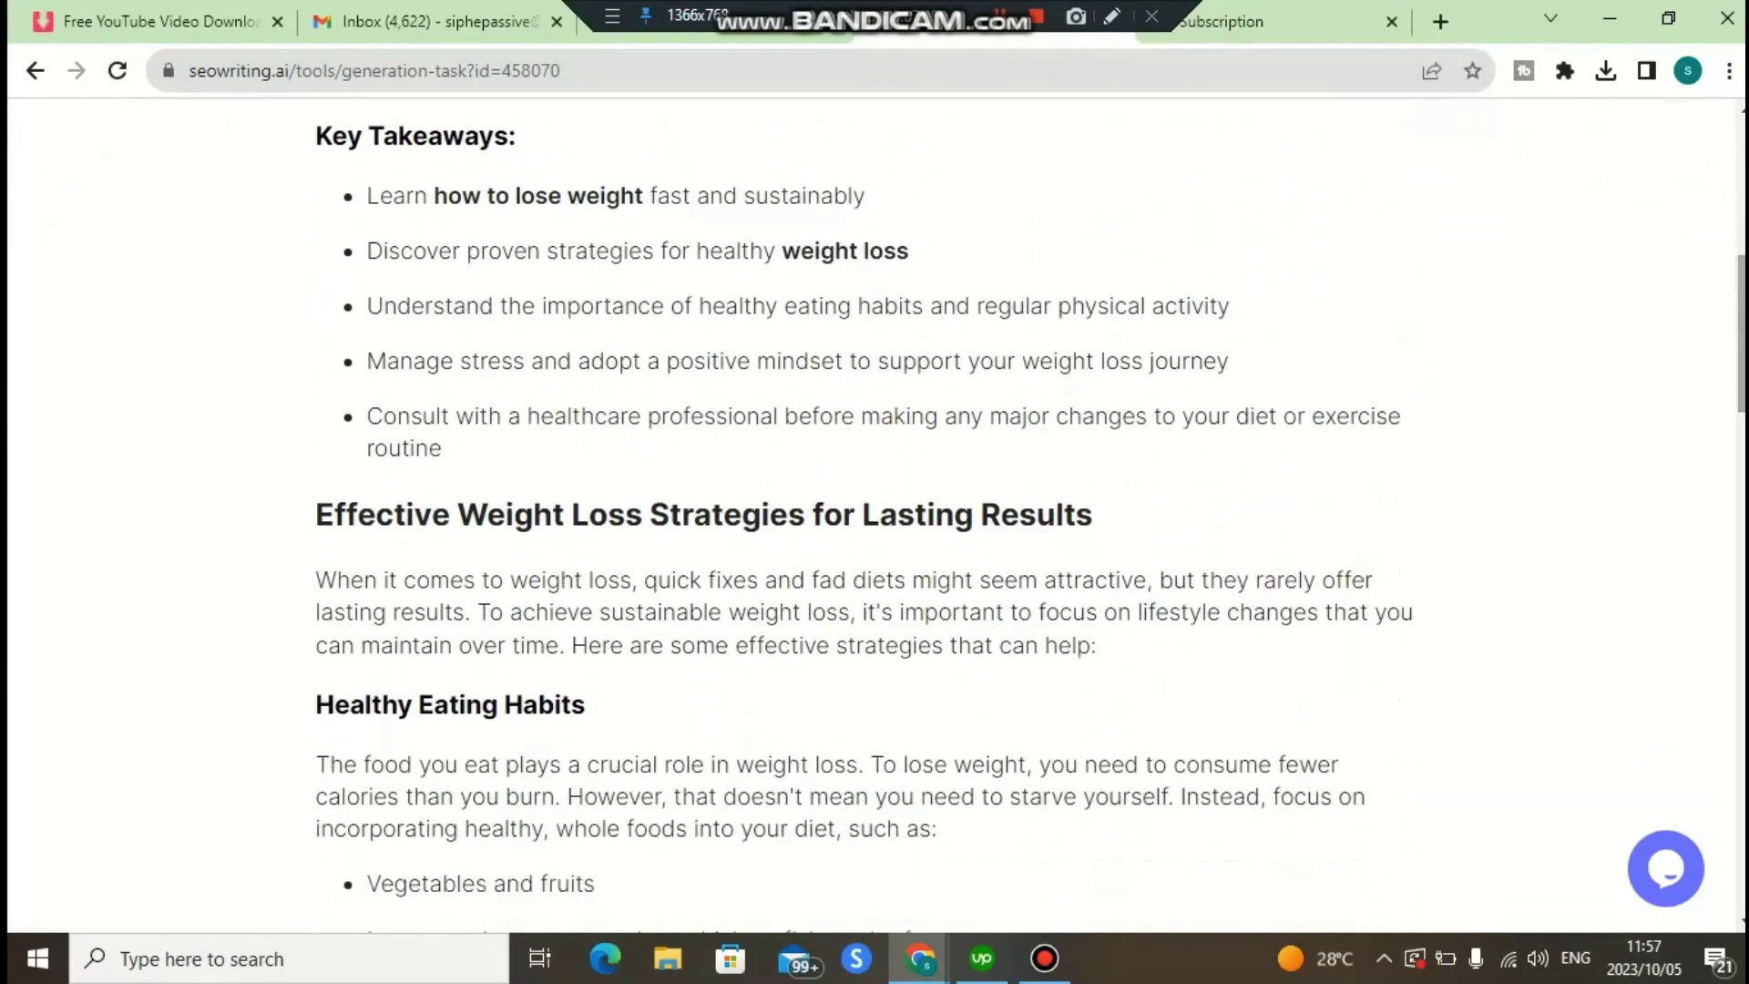
{"action": "scroll", "coordinate": [872, 519], "scroll_direction": "down", "scroll_amount": 1}
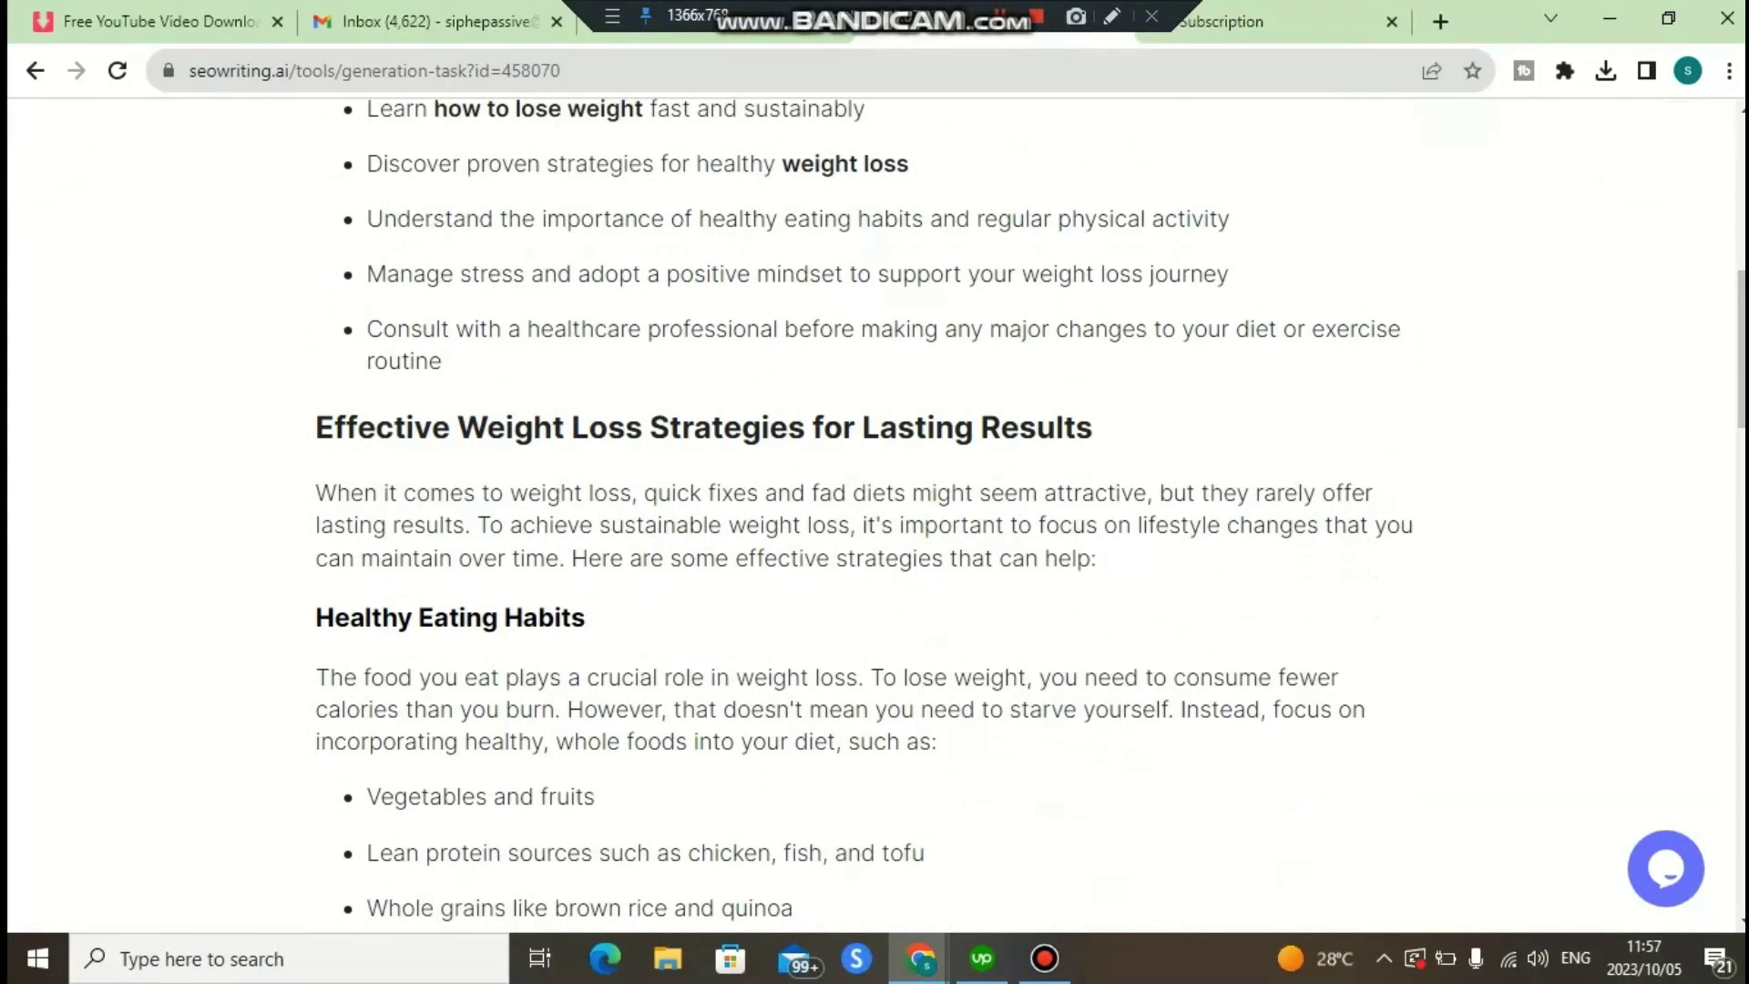
{"action": "left_click", "coordinate": [1666, 868]}
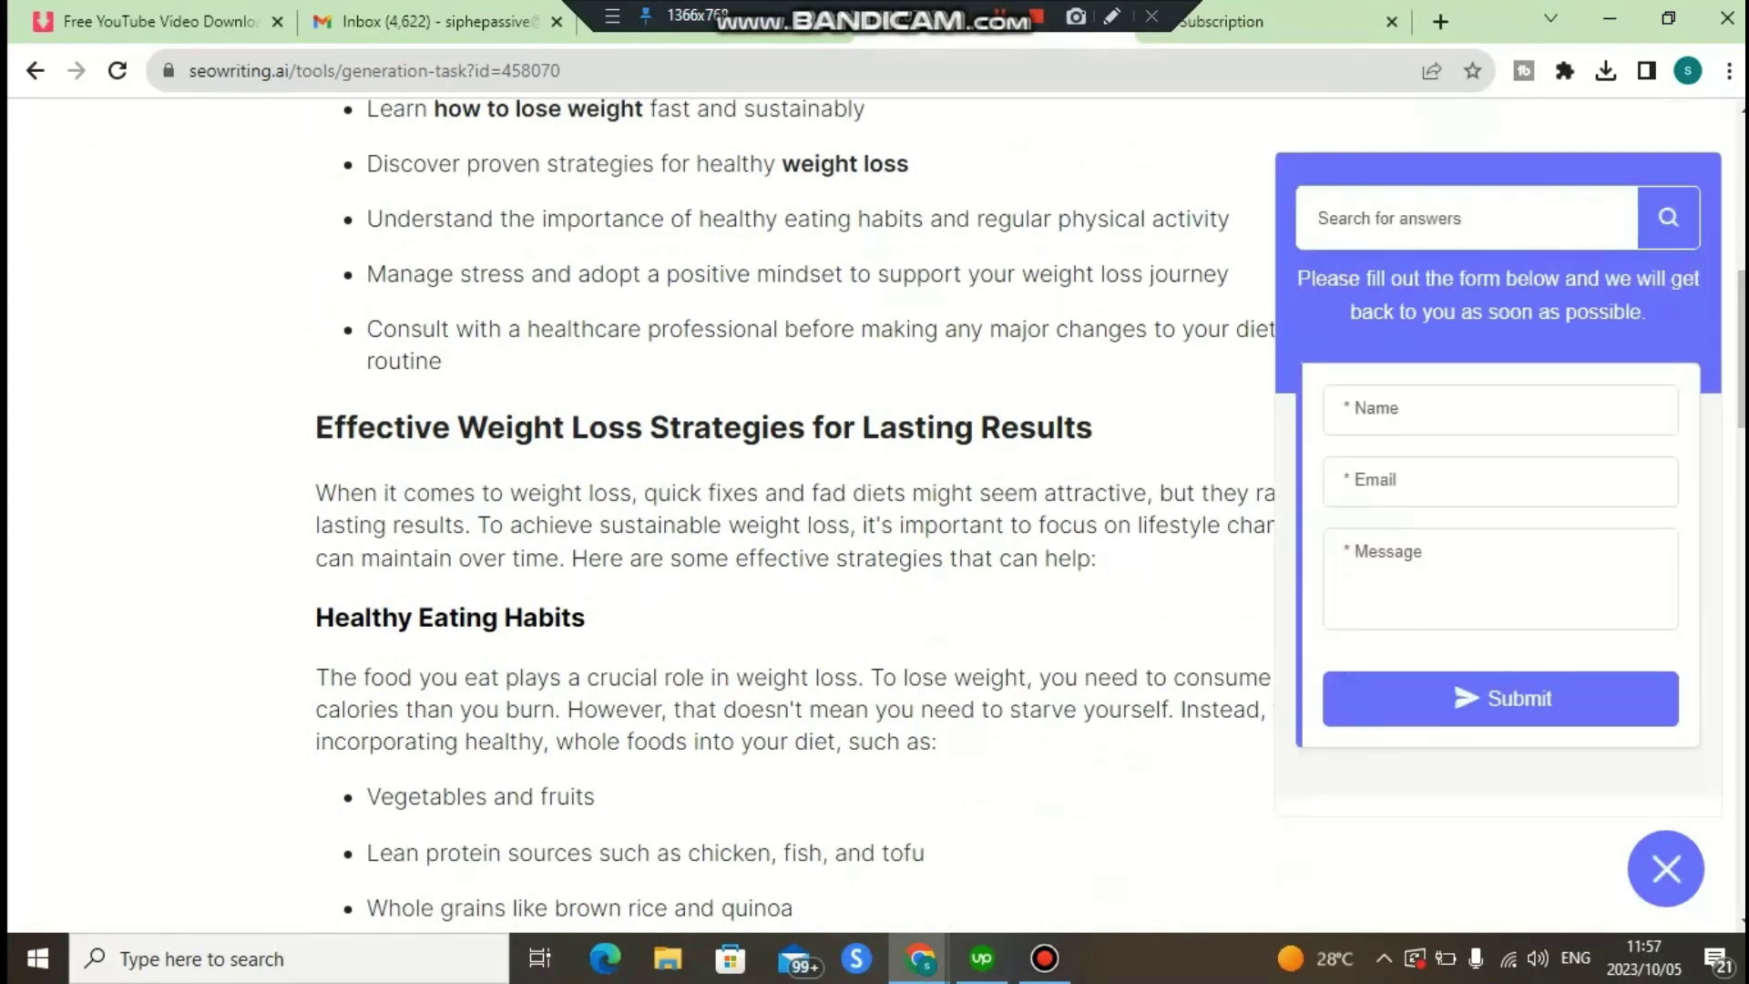
Type and erase a letter in the form's Name field, then close the contact form unsent.
{"action": "left_click", "coordinate": [1499, 409]}
{"action": "type", "text": "s"}
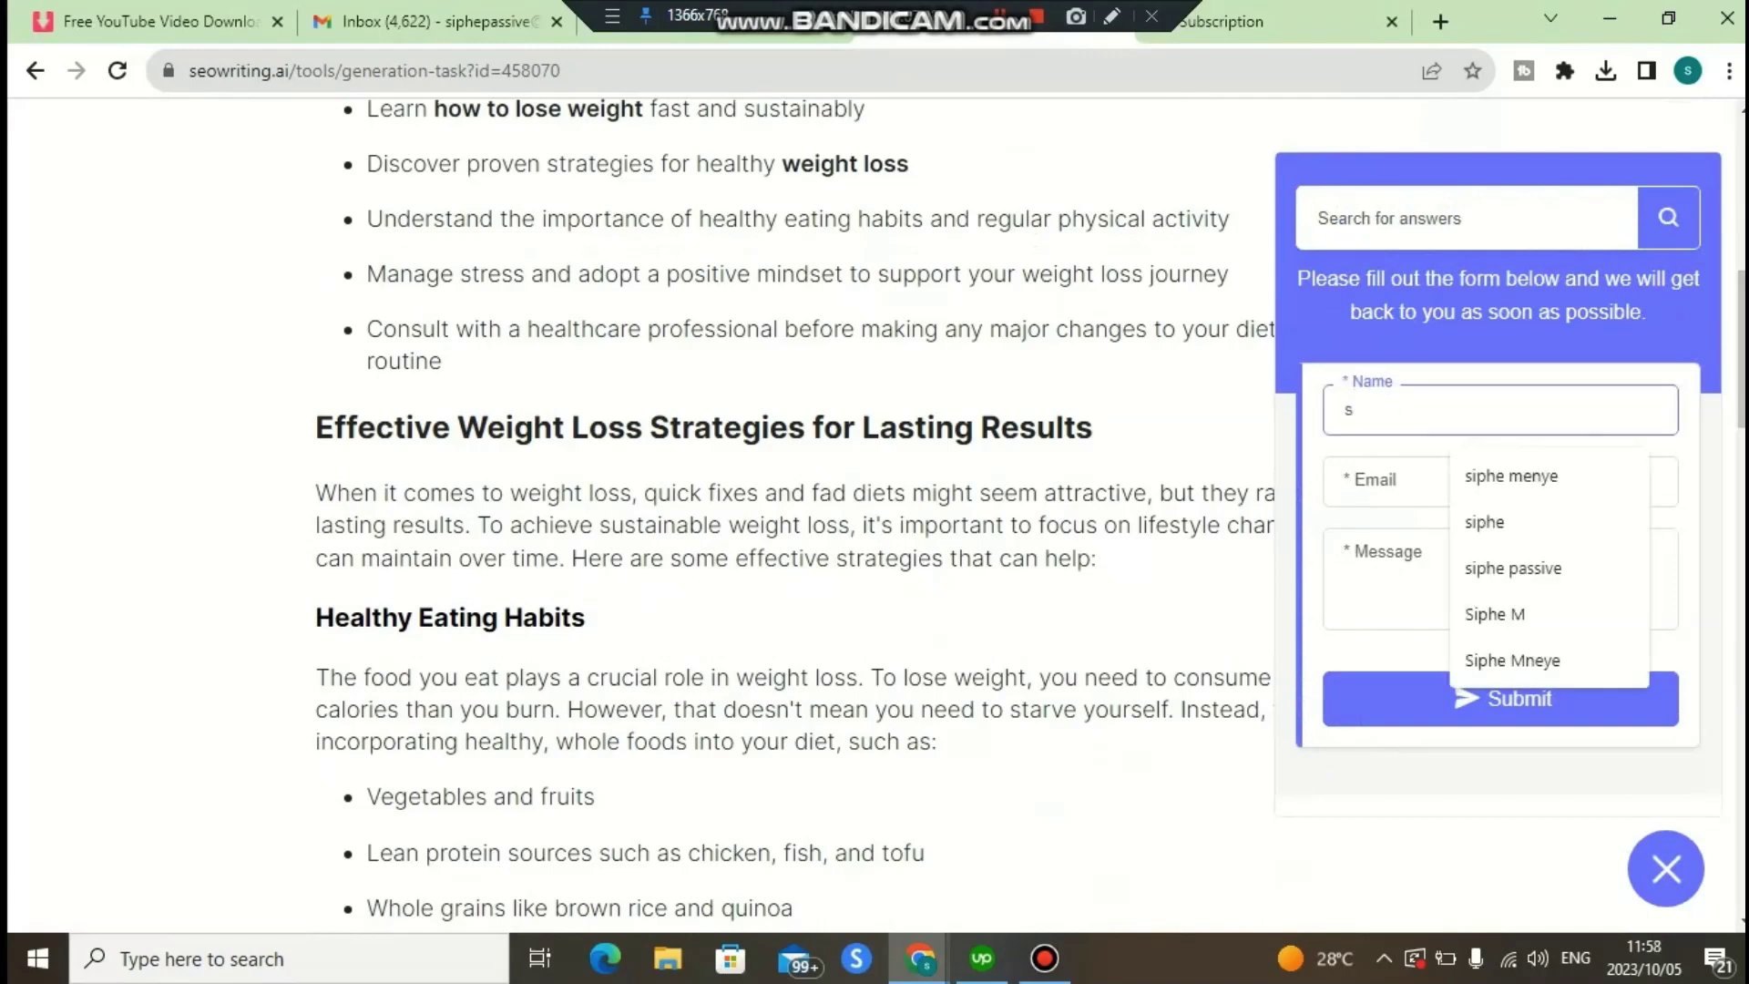
{"action": "key", "text": "BackSpace"}
{"action": "key", "text": "Return"}
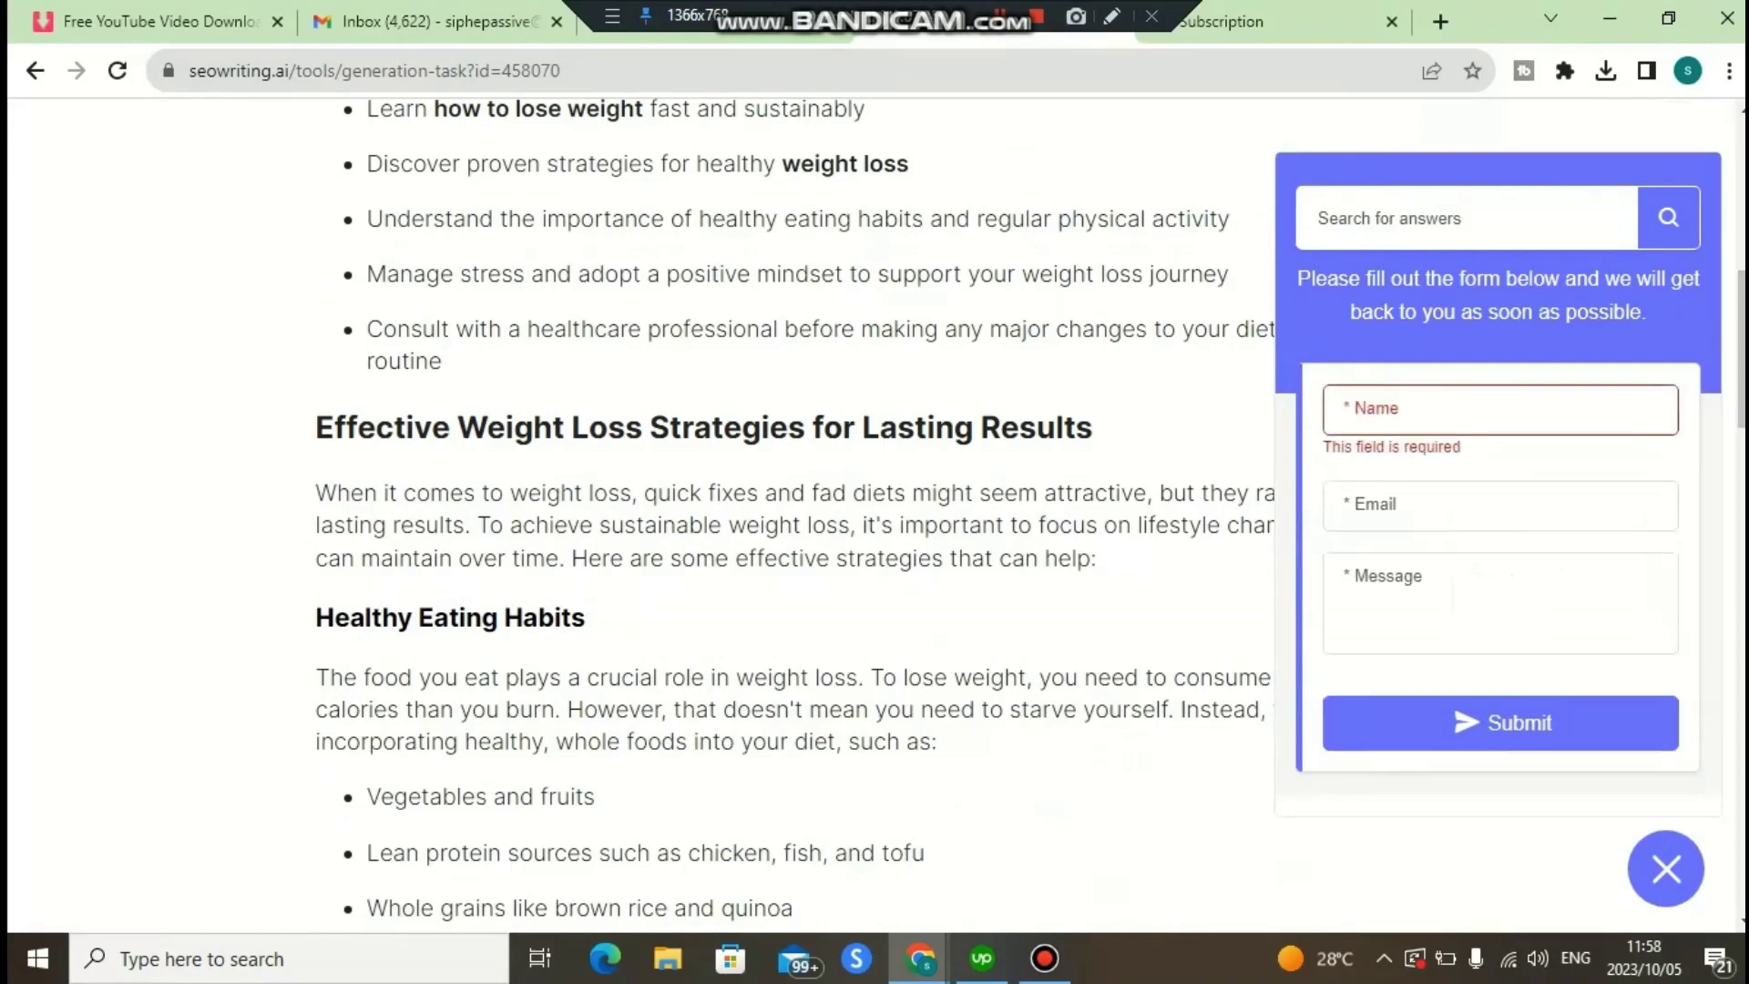
{"action": "left_click", "coordinate": [1666, 868]}
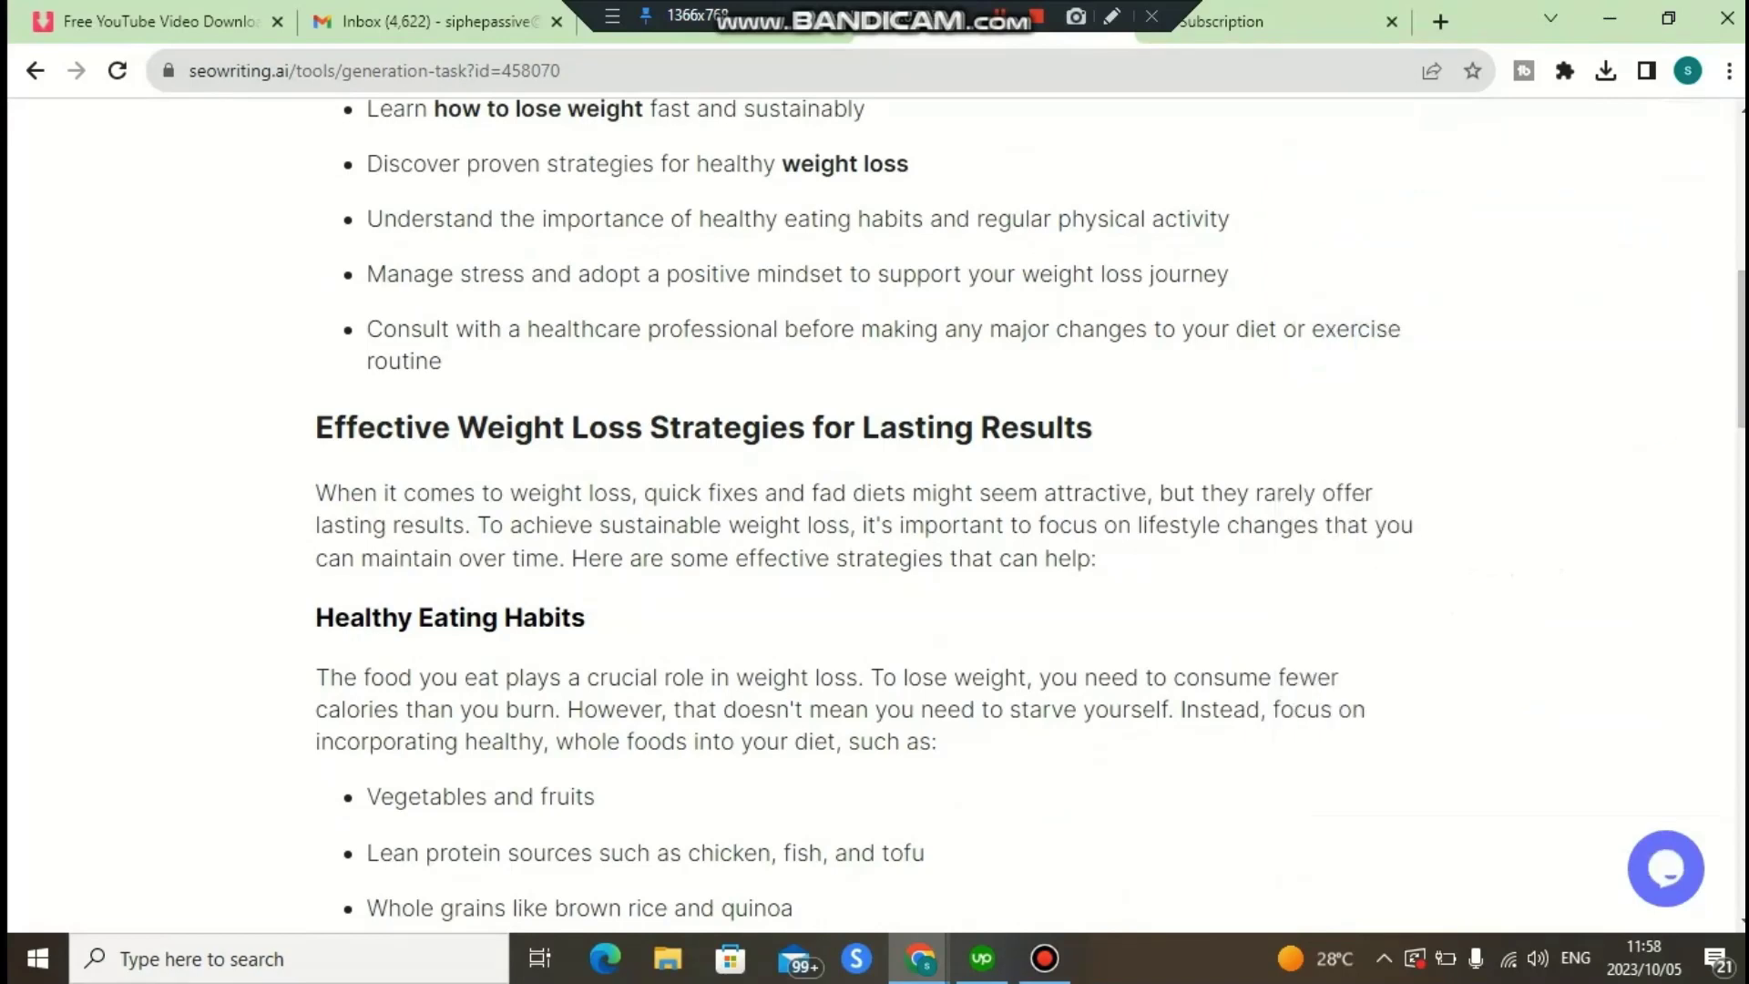
Scroll back to the top of the article and go to the Dashboard from the header.
{"action": "left_click_drag", "start_coordinate": [1741, 351], "coordinate": [1741, 394]}
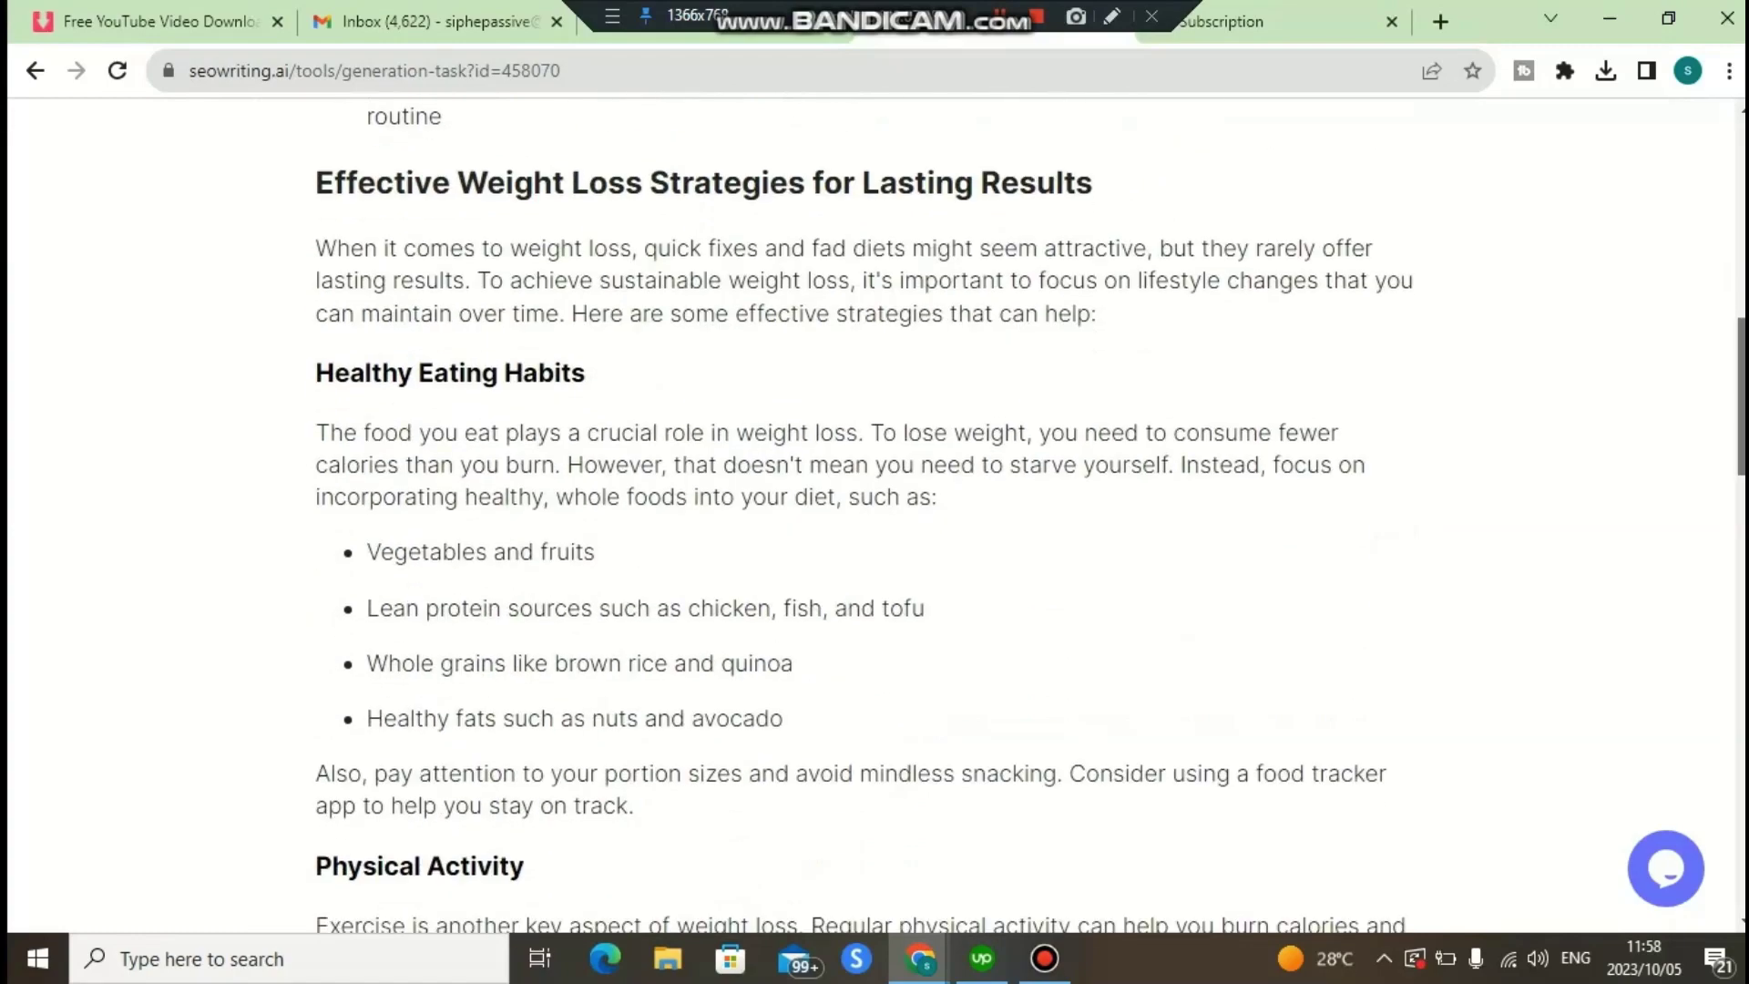
{"action": "scroll", "coordinate": [875, 511], "scroll_direction": "up", "scroll_amount": 10}
{"action": "scroll", "coordinate": [875, 510], "scroll_direction": "up", "scroll_amount": 2}
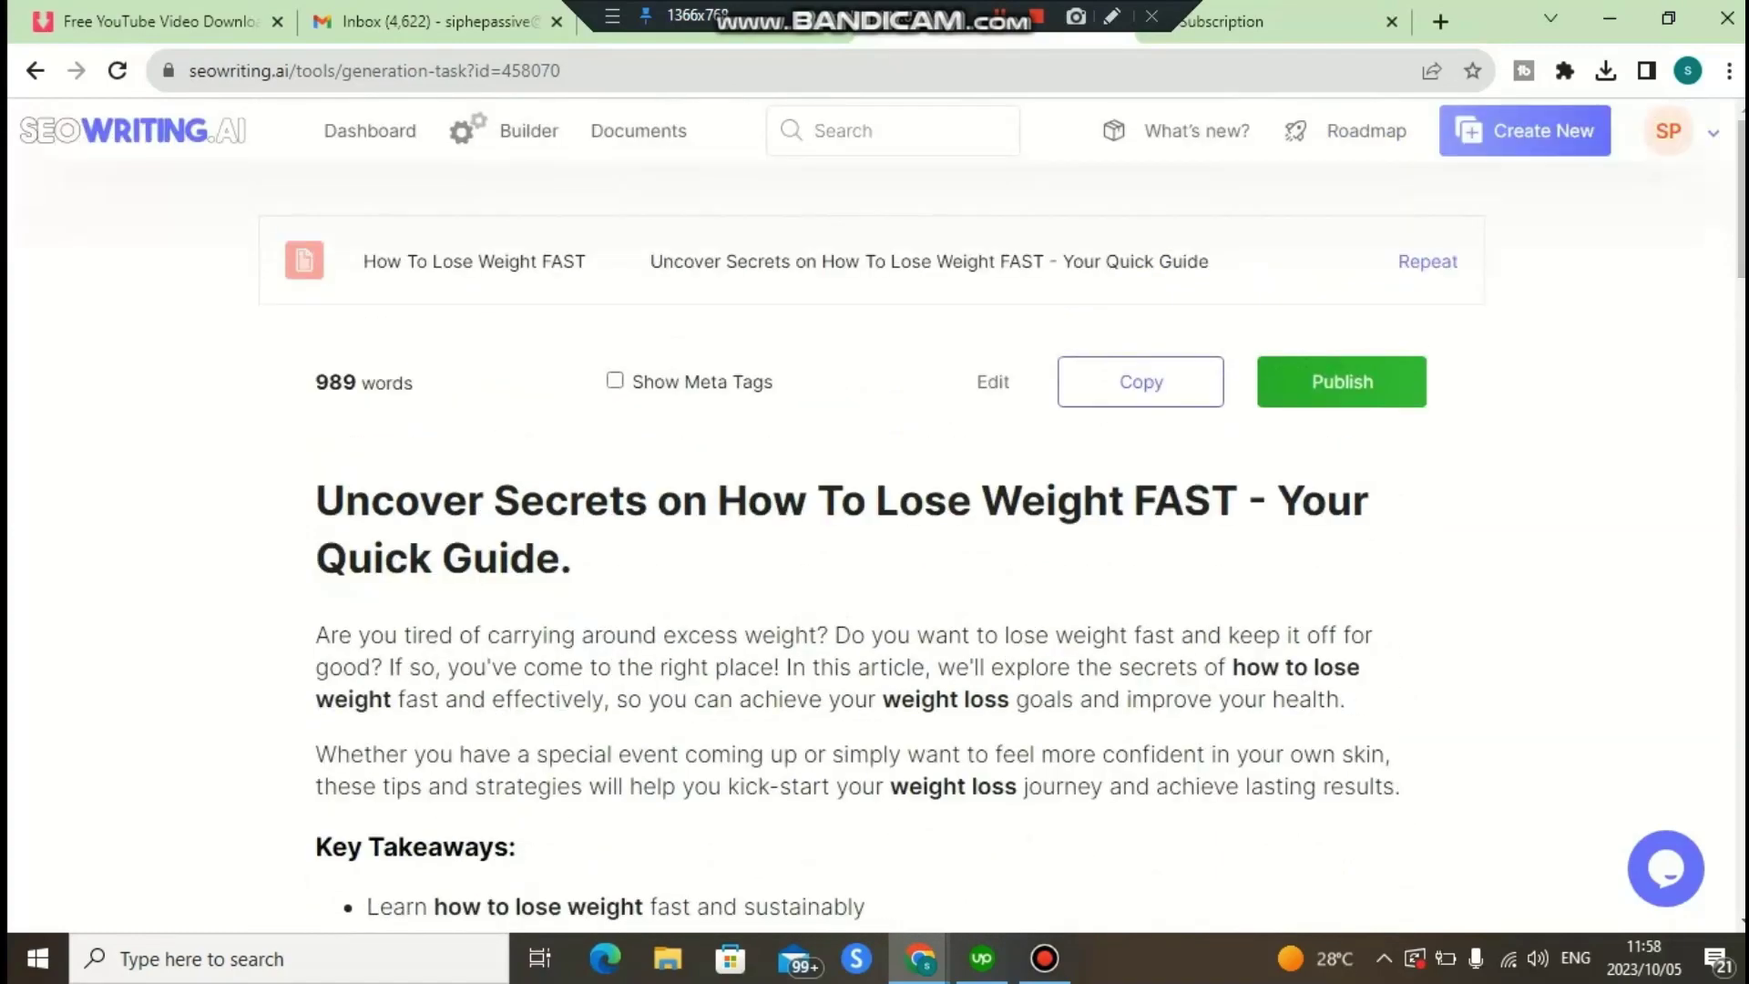
{"action": "left_click", "coordinate": [370, 130]}
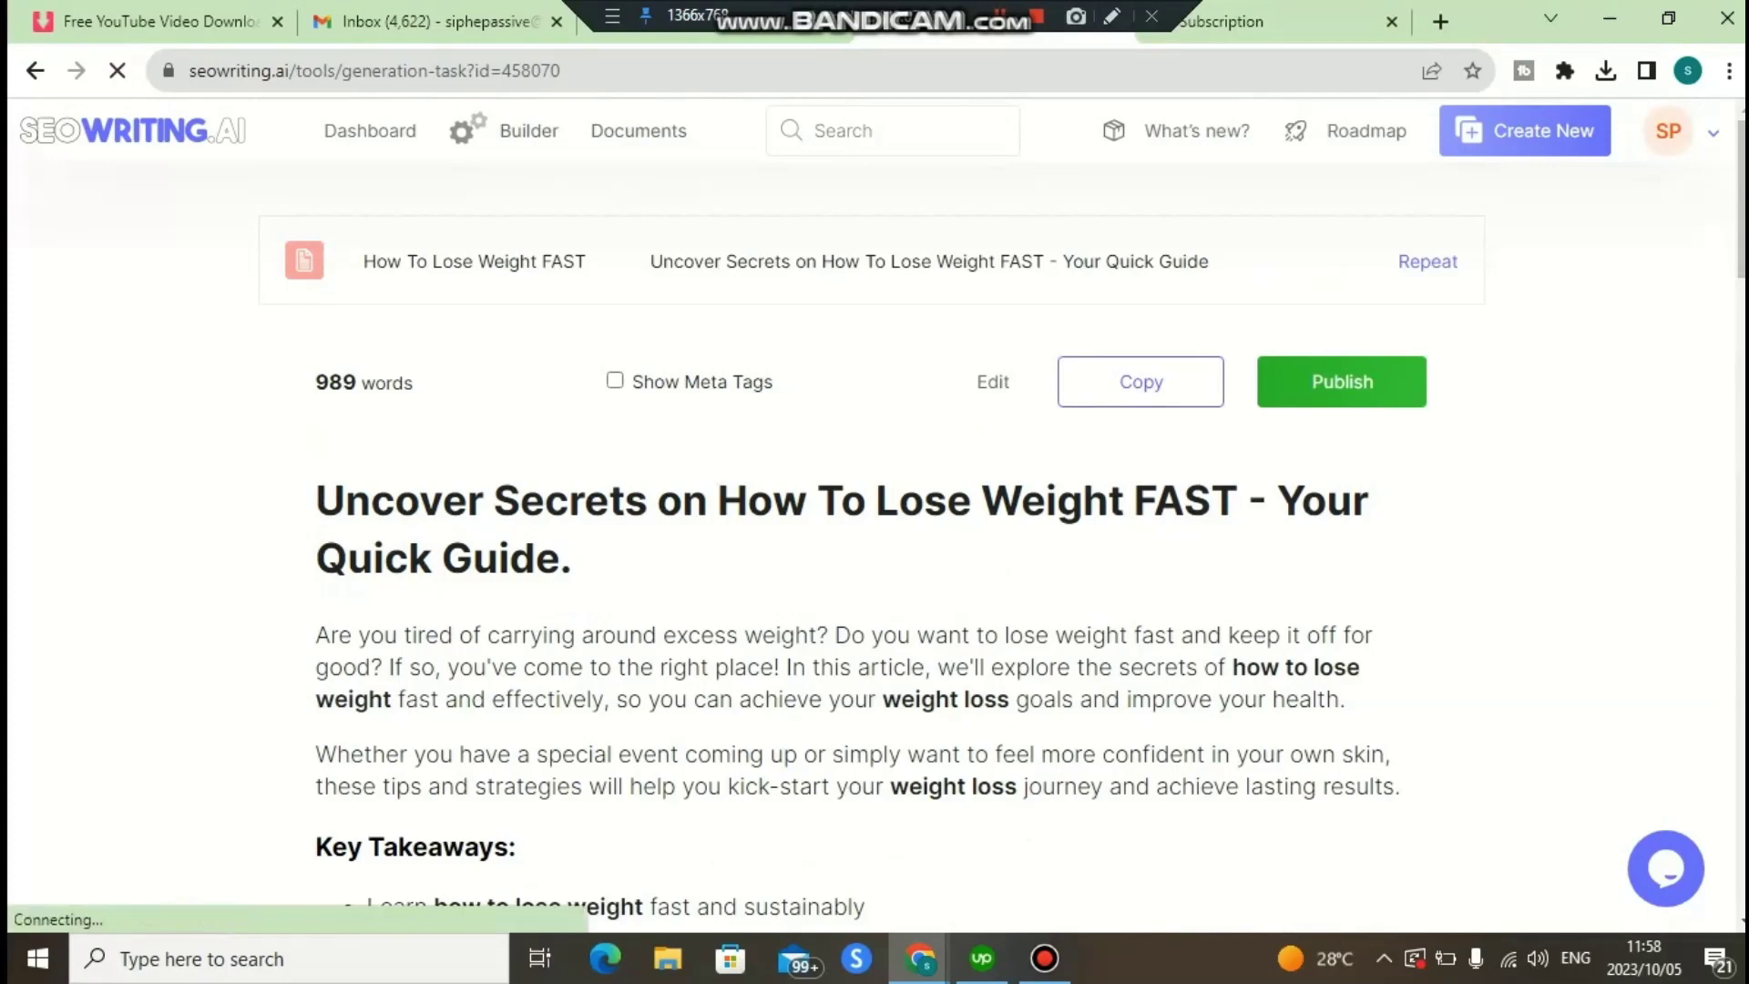